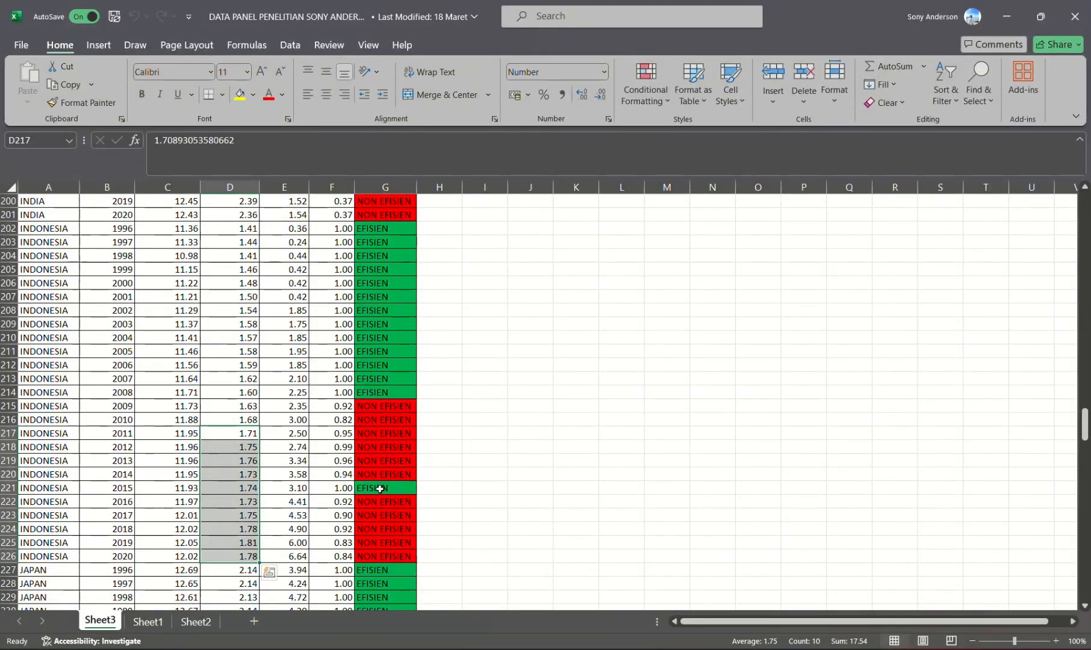
- Examine the panel data on Sheet3, from the Indonesia rows back to Argentina's country, year, PDB, NRE and RE columns
{"action": "left_click", "coordinate": [178, 279]}
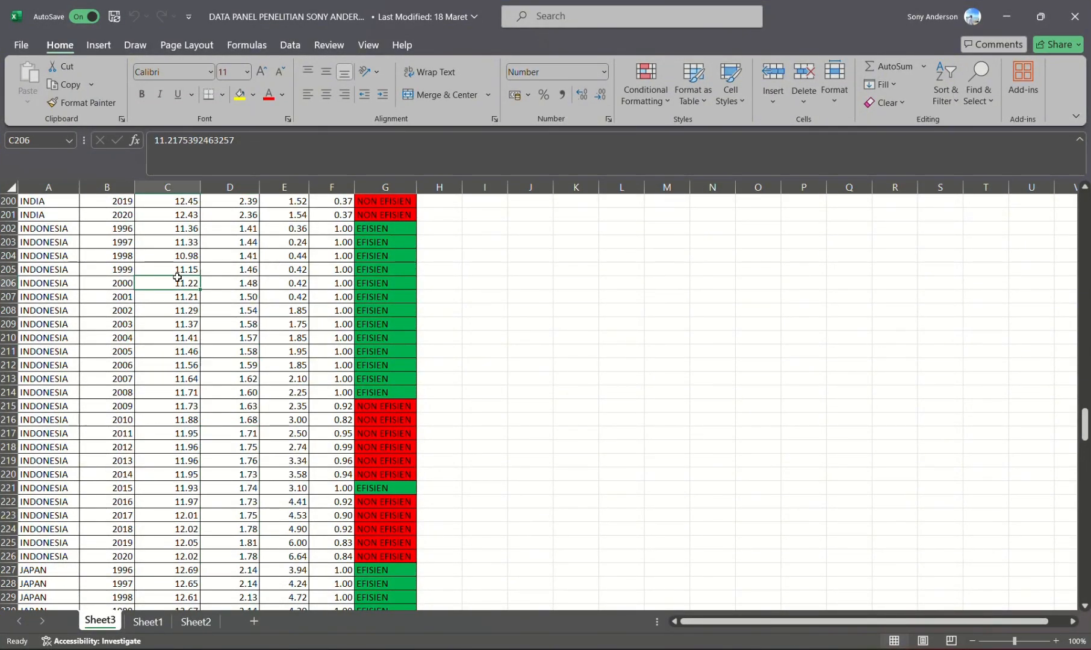
{"action": "scroll", "coordinate": [178, 280], "scroll_direction": "up", "scroll_amount": 9}
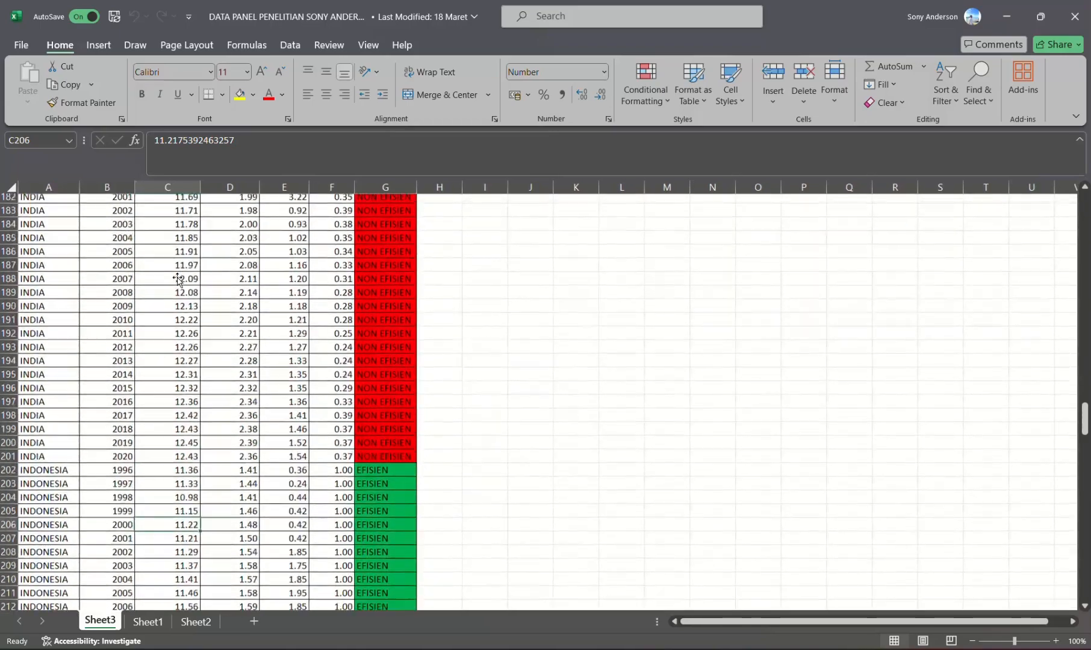
{"action": "scroll", "coordinate": [178, 280], "scroll_direction": "up", "scroll_amount": 16}
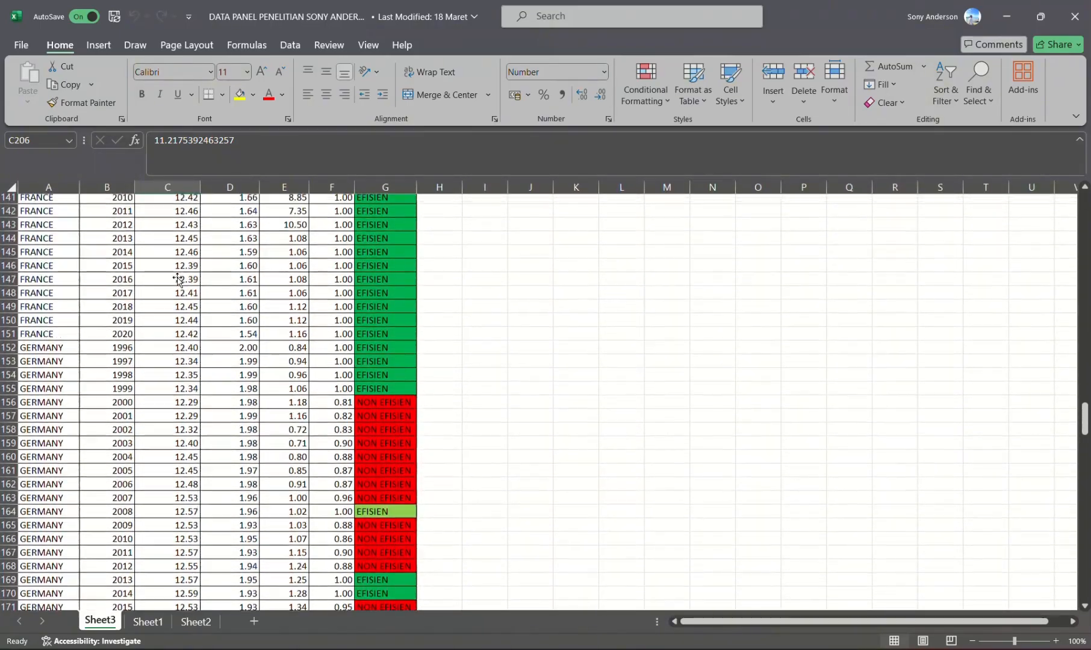
{"action": "scroll", "coordinate": [178, 280], "scroll_direction": "up", "scroll_amount": 20}
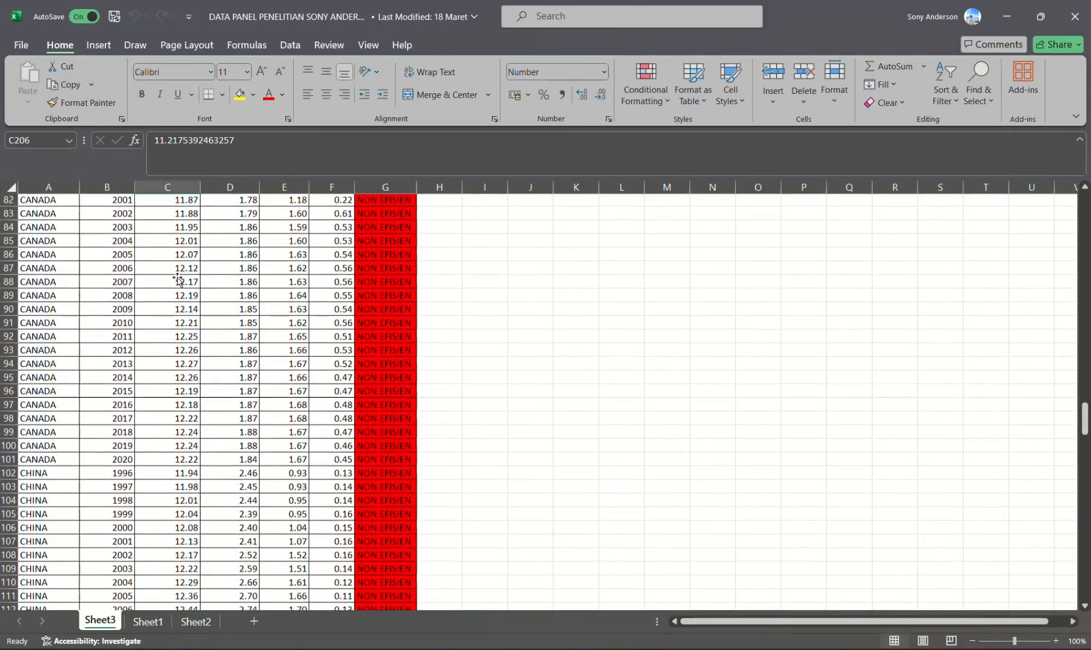
{"action": "scroll", "coordinate": [179, 280], "scroll_direction": "up", "scroll_amount": 20}
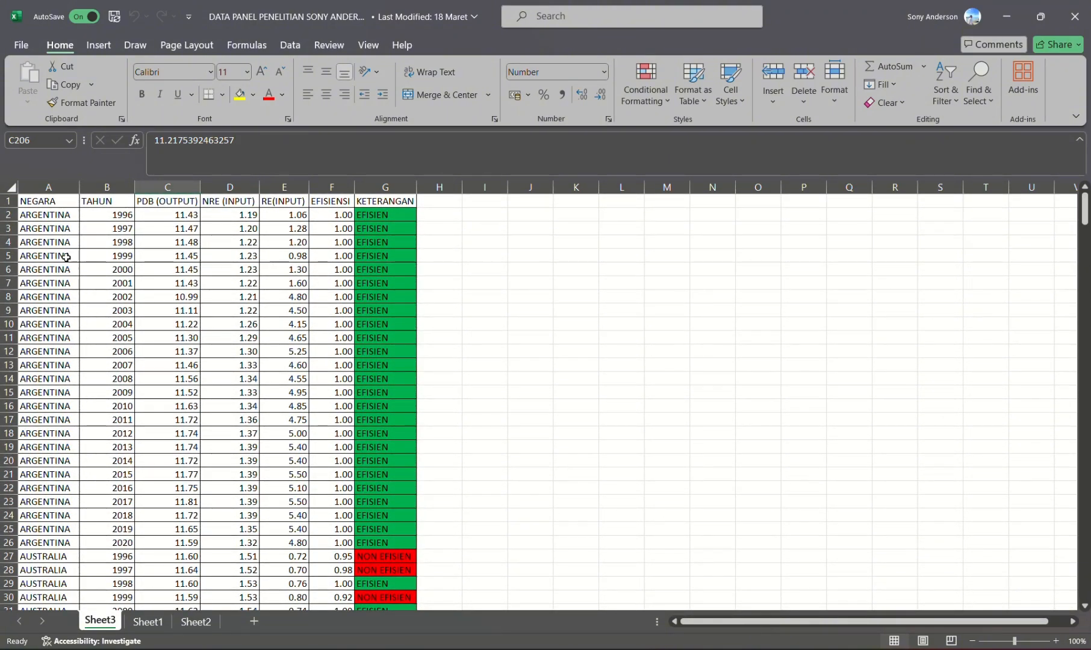
{"action": "left_click", "coordinate": [62, 256]}
{"action": "left_click", "coordinate": [96, 268]}
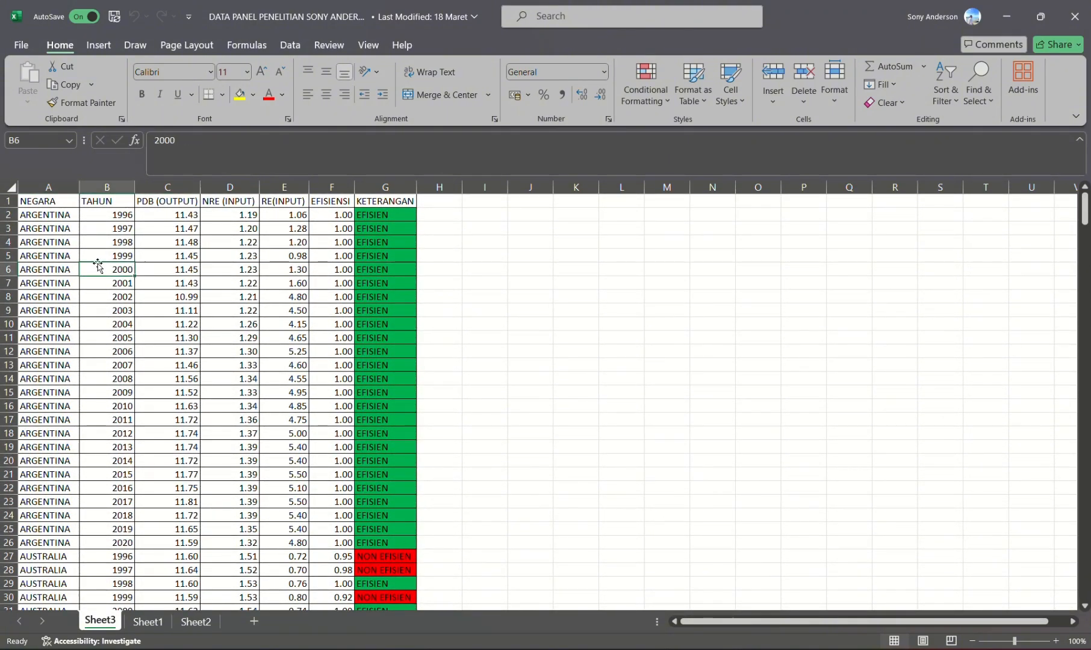
{"action": "left_click", "coordinate": [168, 259]}
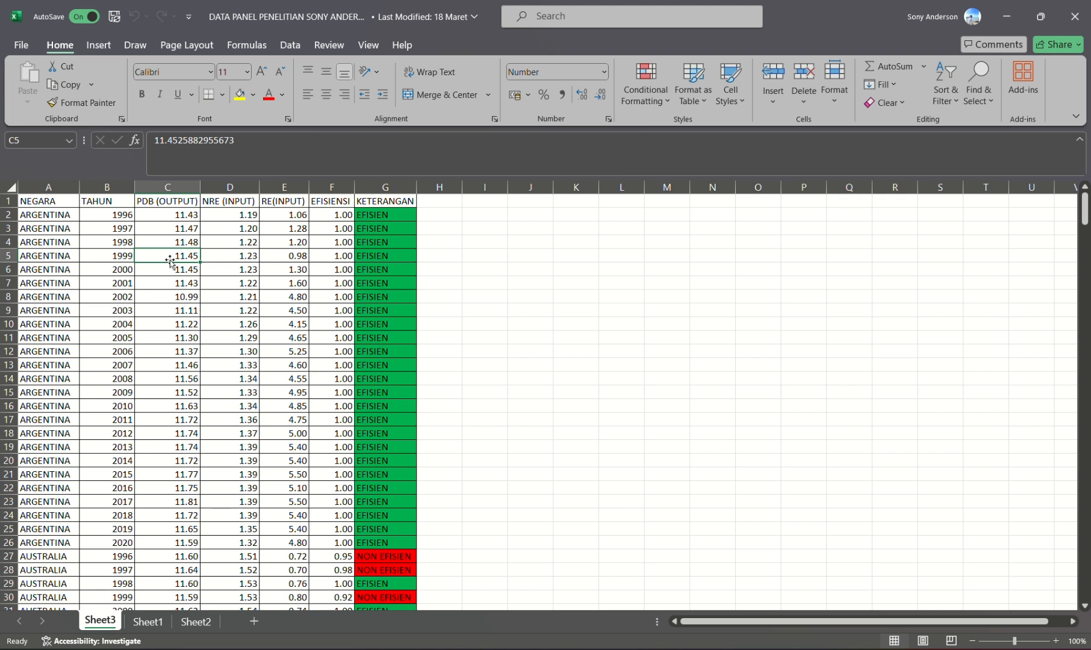
{"action": "left_click", "coordinate": [241, 268]}
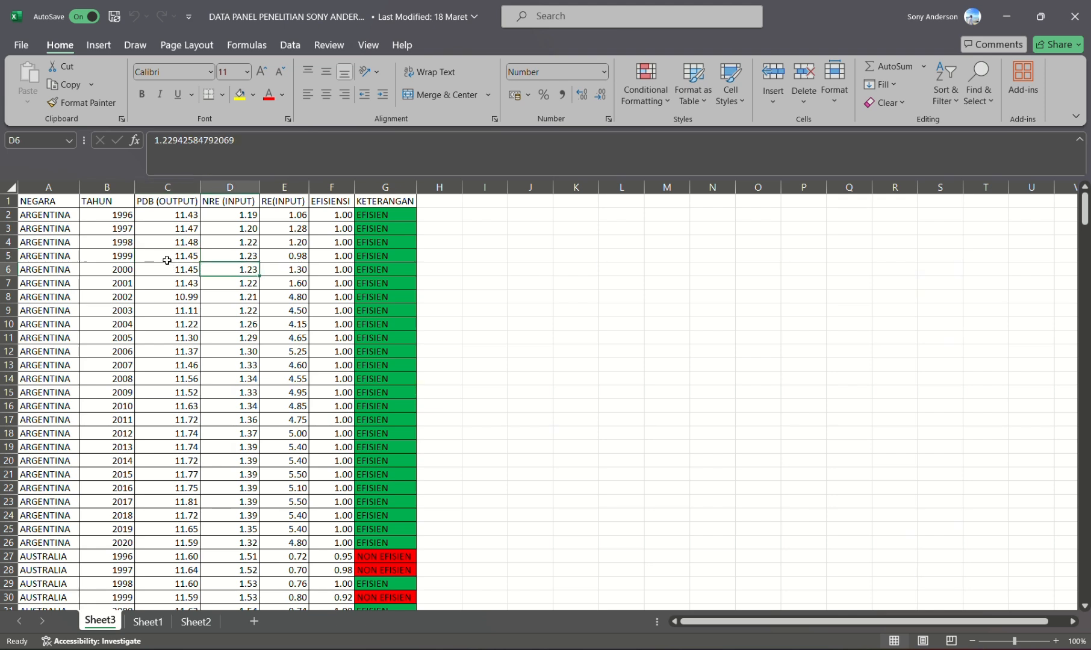
{"action": "left_click", "coordinate": [59, 252]}
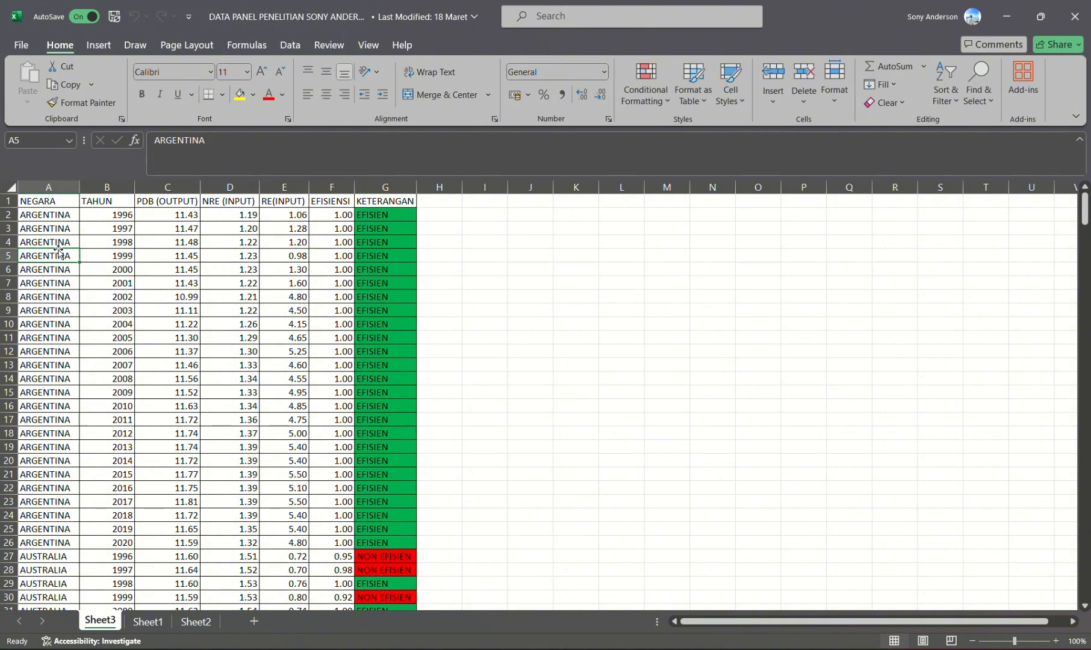
{"action": "left_click", "coordinate": [112, 252]}
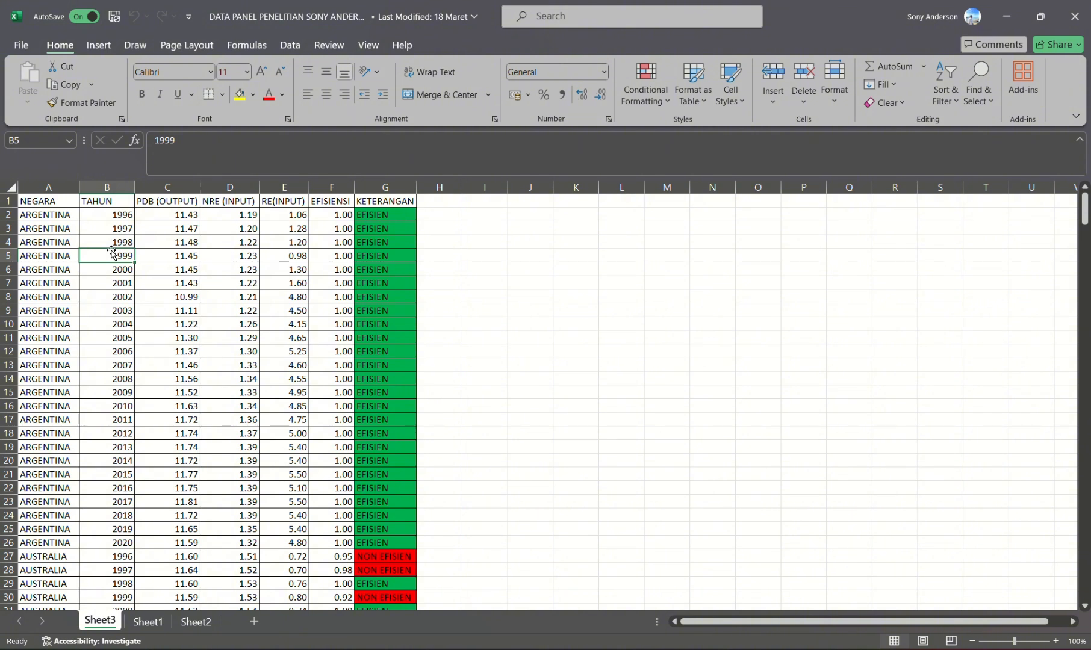
{"action": "left_click", "coordinate": [54, 242]}
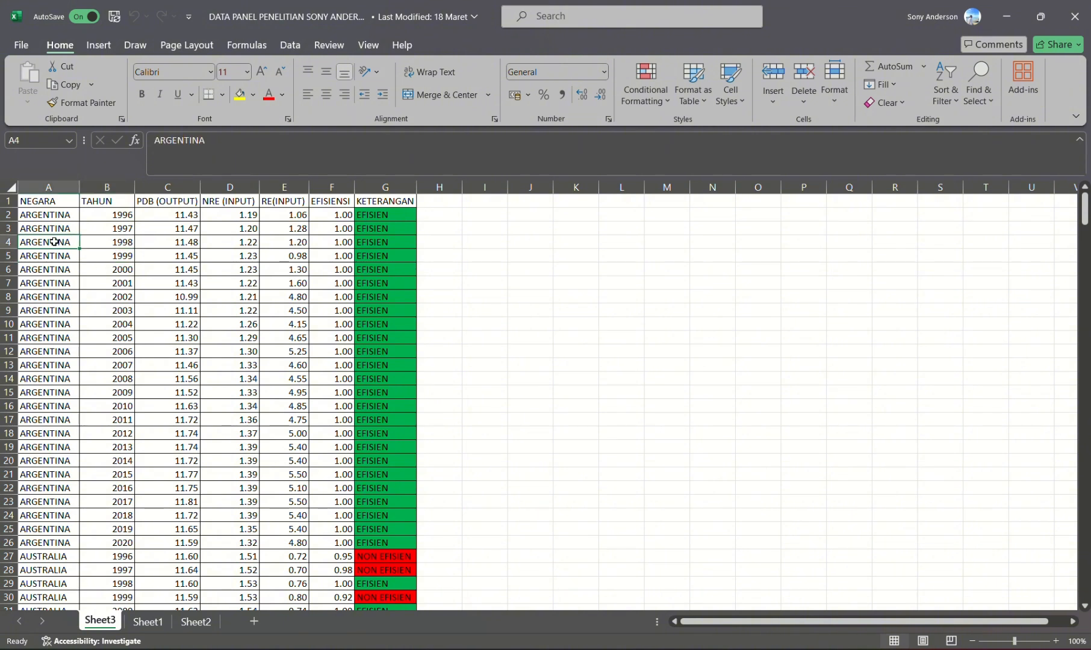
{"action": "left_click", "coordinate": [92, 241]}
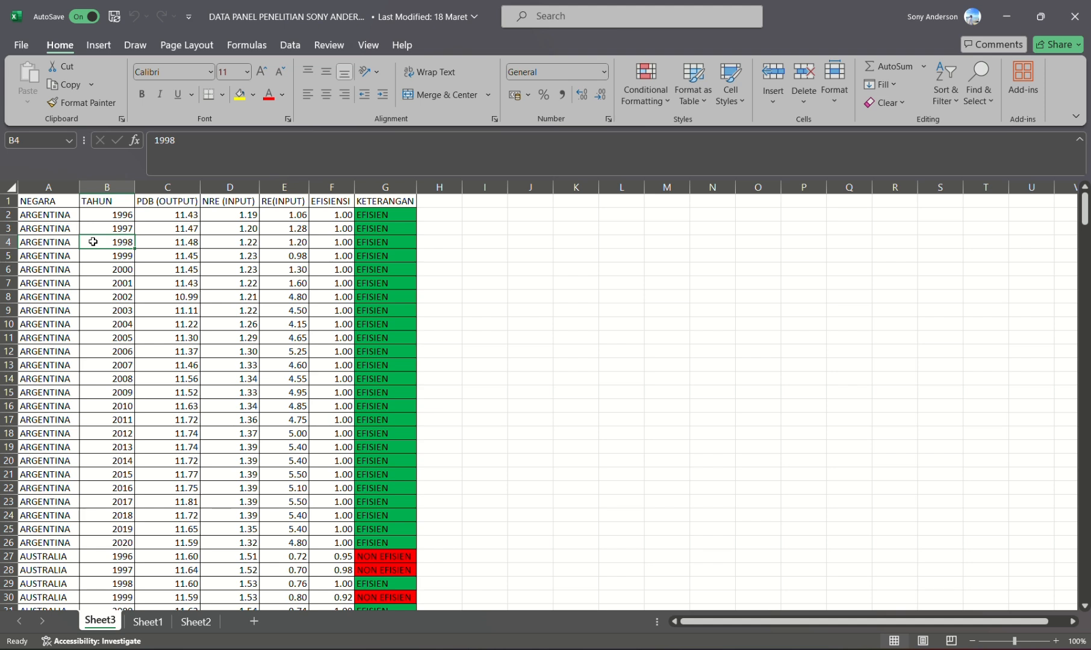
{"action": "left_click", "coordinate": [178, 252]}
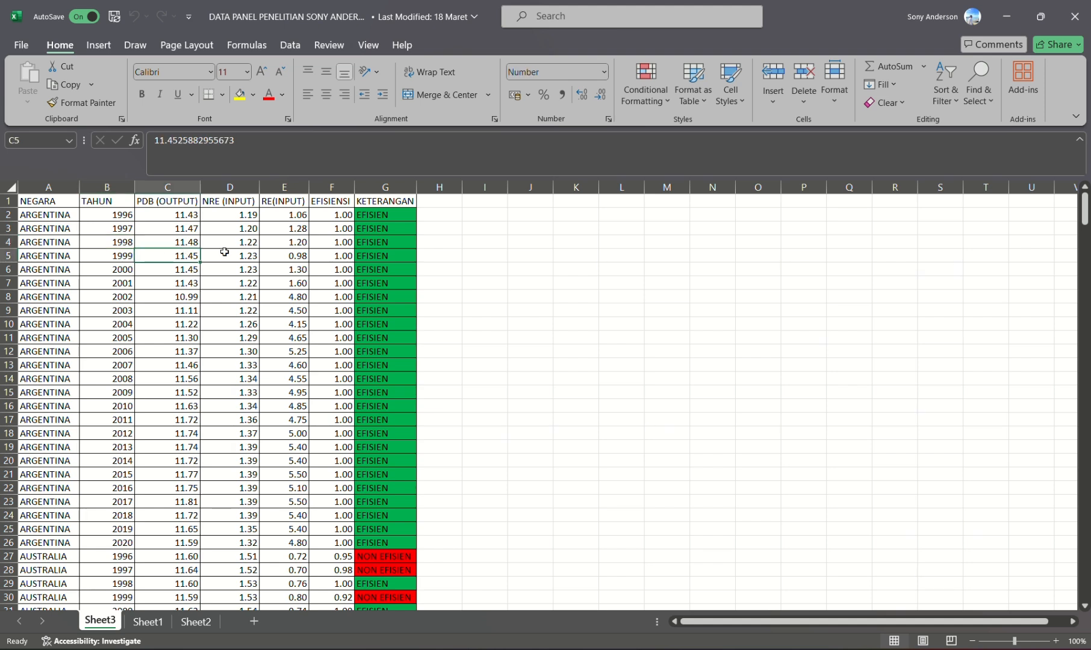
{"action": "left_click", "coordinate": [265, 264]}
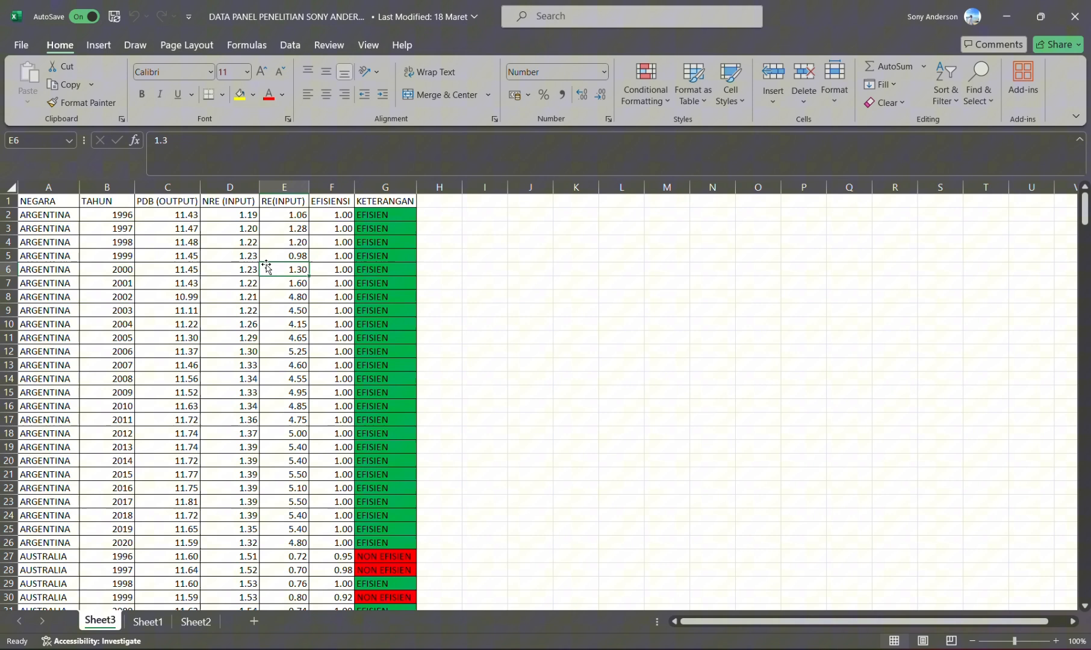
{"action": "left_click", "coordinate": [193, 258]}
{"action": "left_click", "coordinate": [228, 310]}
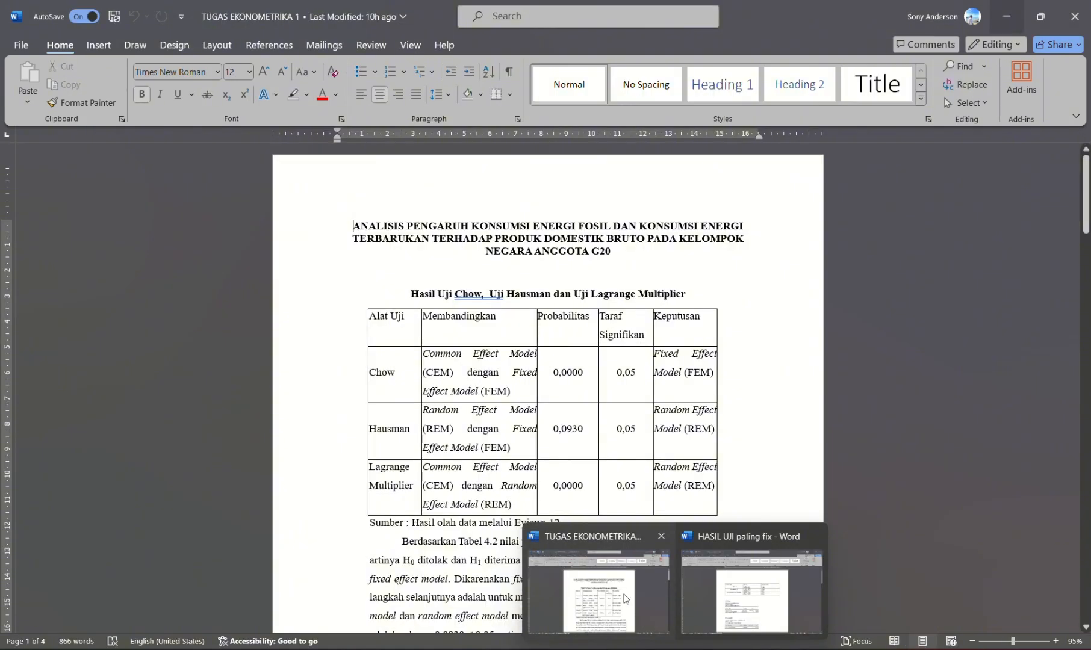
- Check the study title in the Word document TUGAS EKONOMETRIKA 1 and return to Excel to review the PDB, NRE, RE and EFISIENSI columns
{"action": "left_click", "coordinate": [625, 598]}
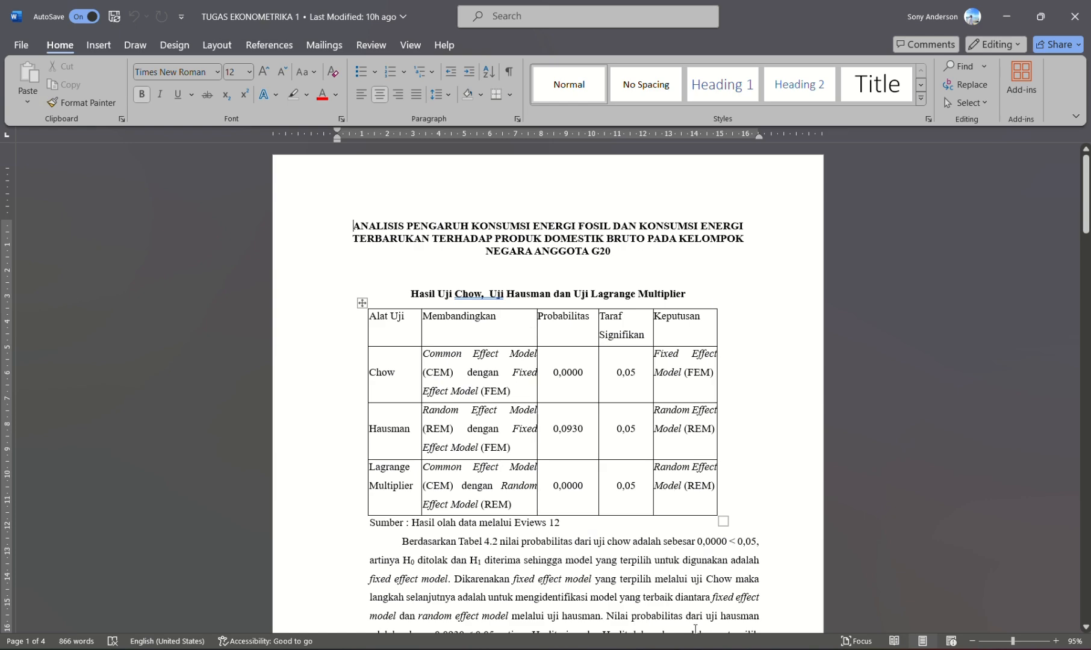
{"action": "left_click", "coordinate": [706, 649]}
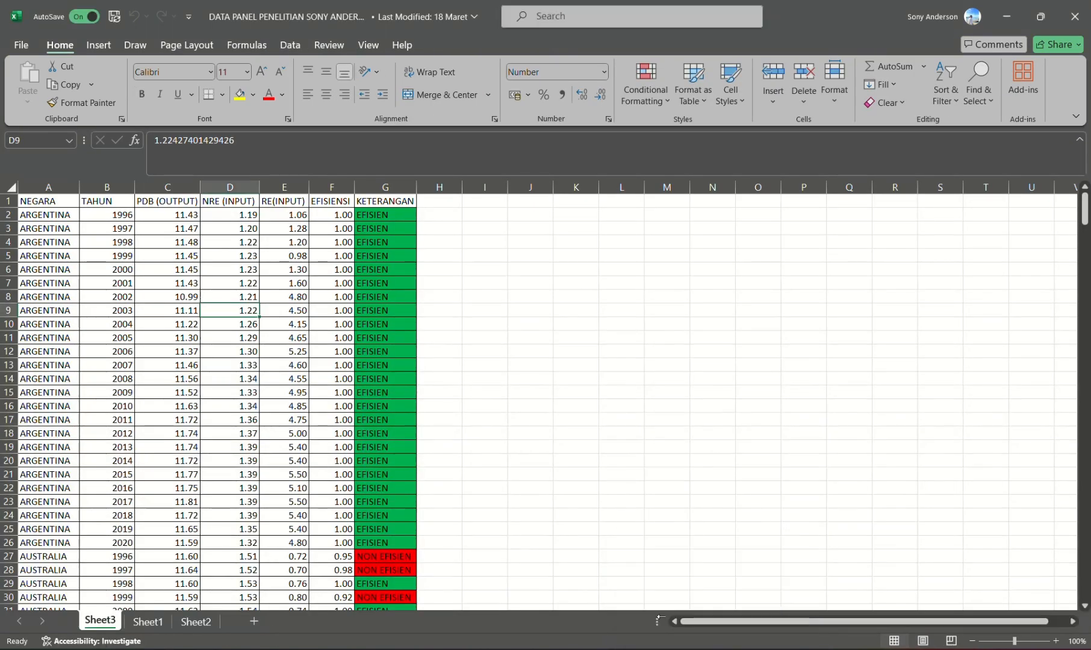
{"action": "left_click", "coordinate": [179, 283]}
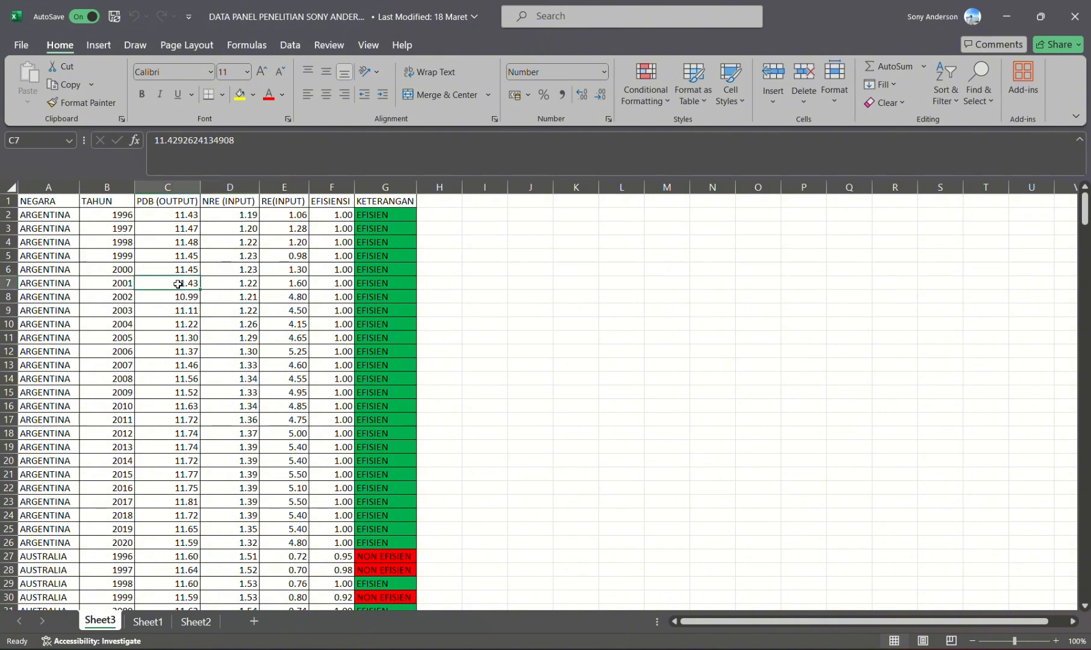
{"action": "left_click", "coordinate": [240, 281]}
{"action": "left_click", "coordinate": [278, 281]}
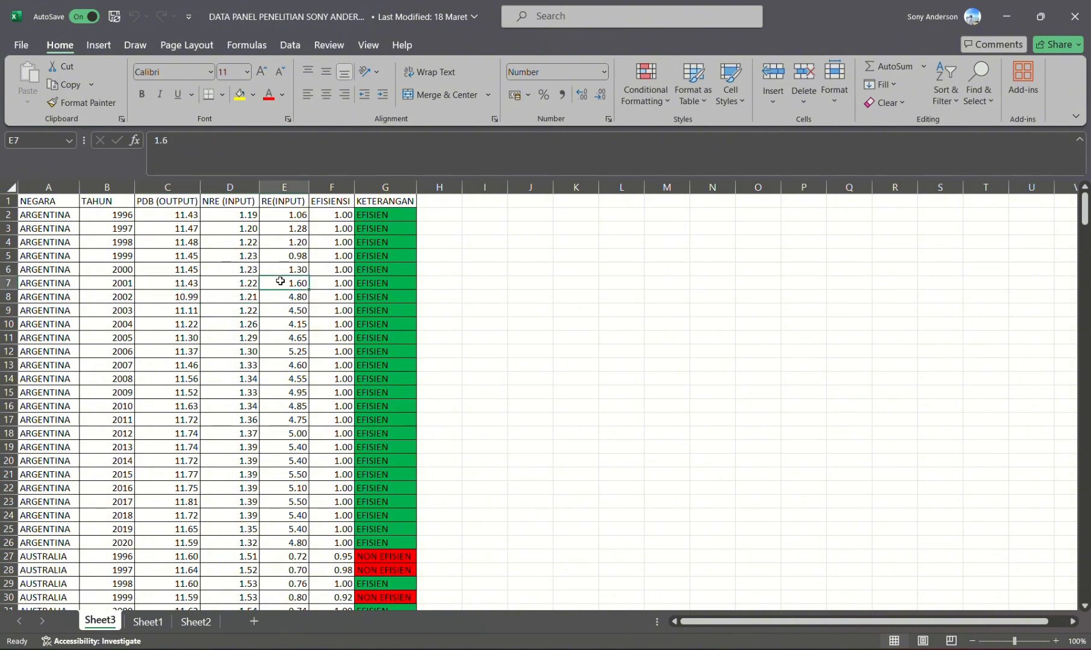
{"action": "left_click", "coordinate": [246, 266]}
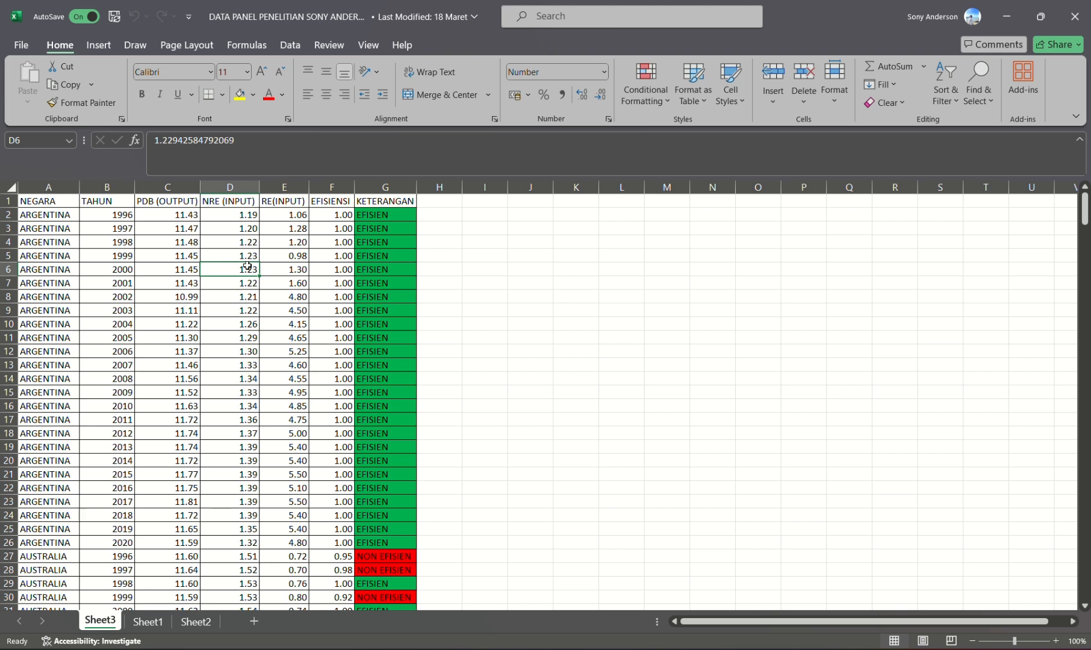
{"action": "left_click", "coordinate": [224, 210]}
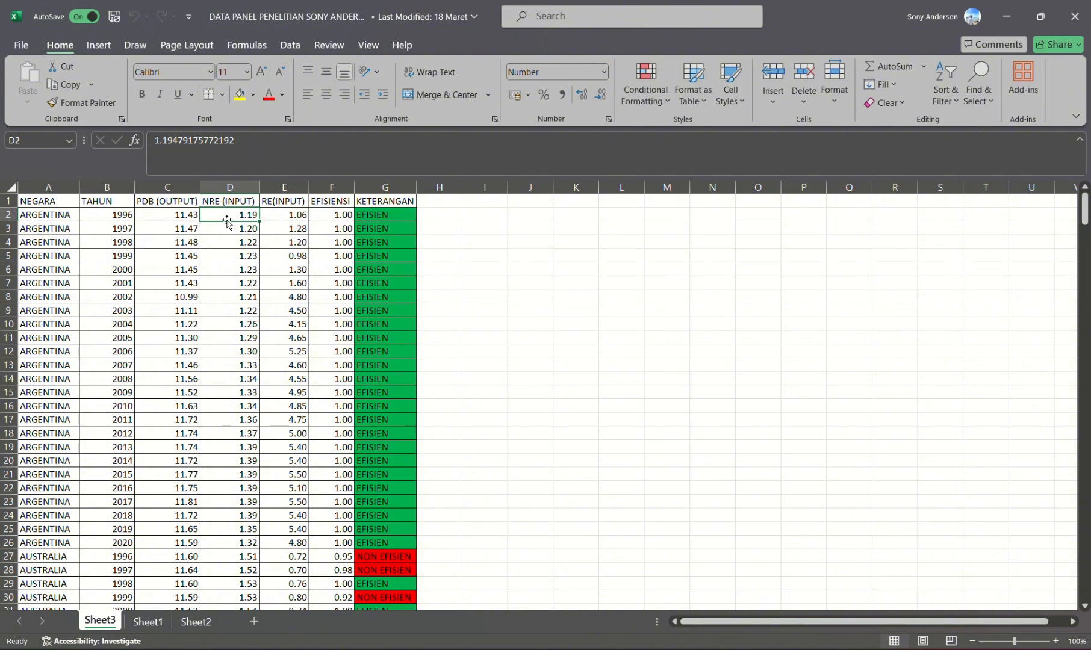
{"action": "left_click", "coordinate": [279, 200]}
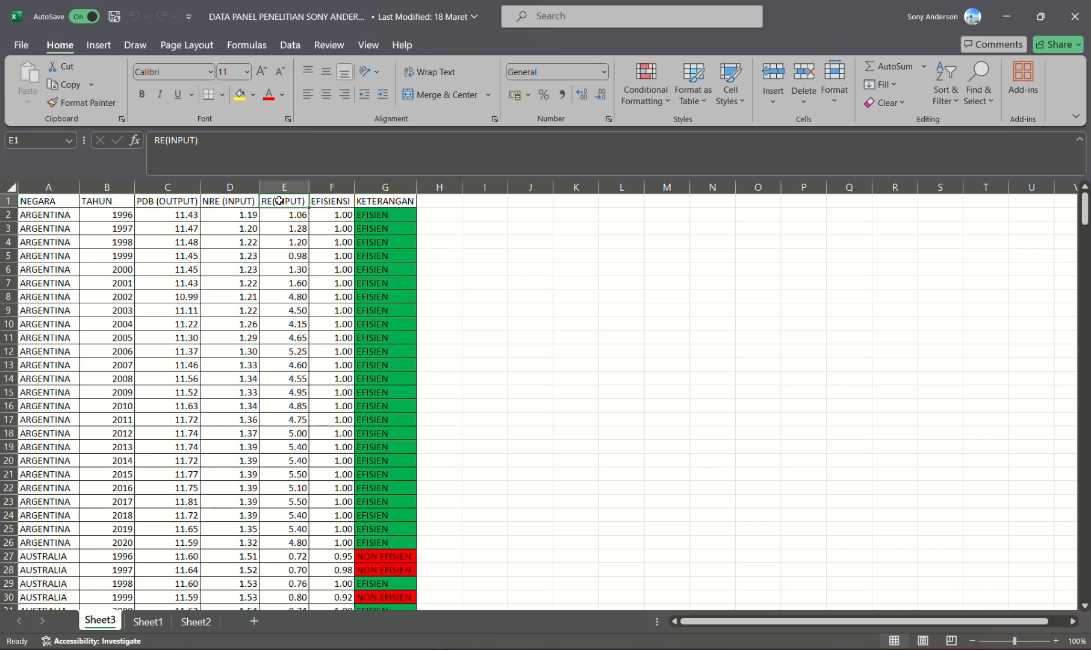
{"action": "left_click", "coordinate": [325, 200]}
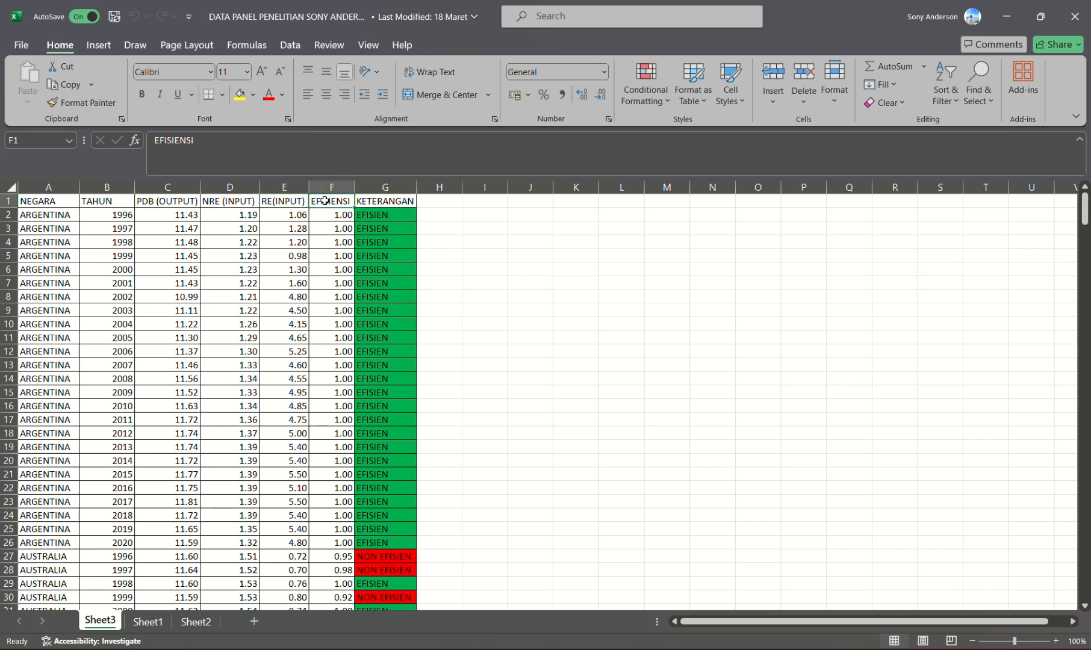
{"action": "left_click", "coordinate": [166, 202]}
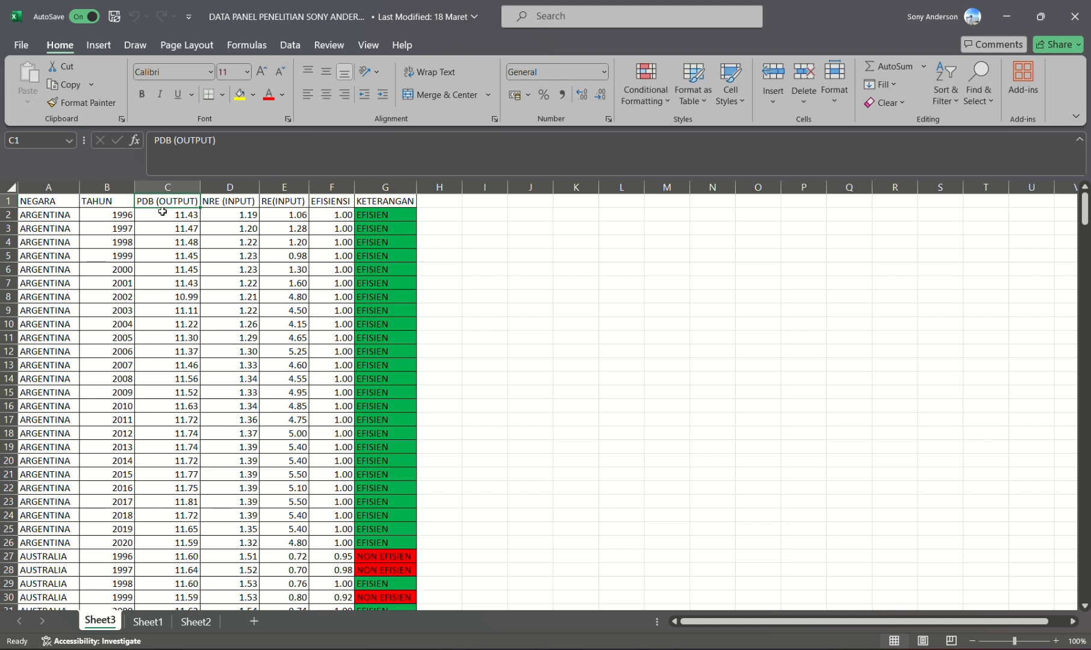
{"action": "left_click", "coordinate": [160, 217]}
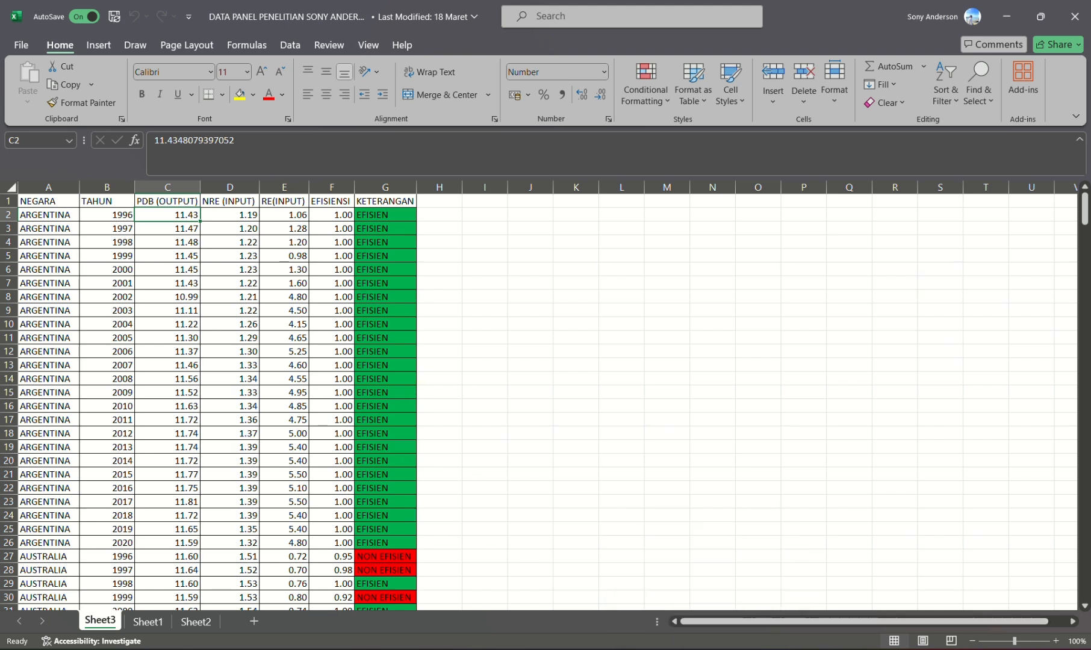
- Switch to EViews and create an annual Balanced Panel workfile with start date 1996, end date 2020 and 15 cross sections
{"action": "left_click", "coordinate": [737, 649]}
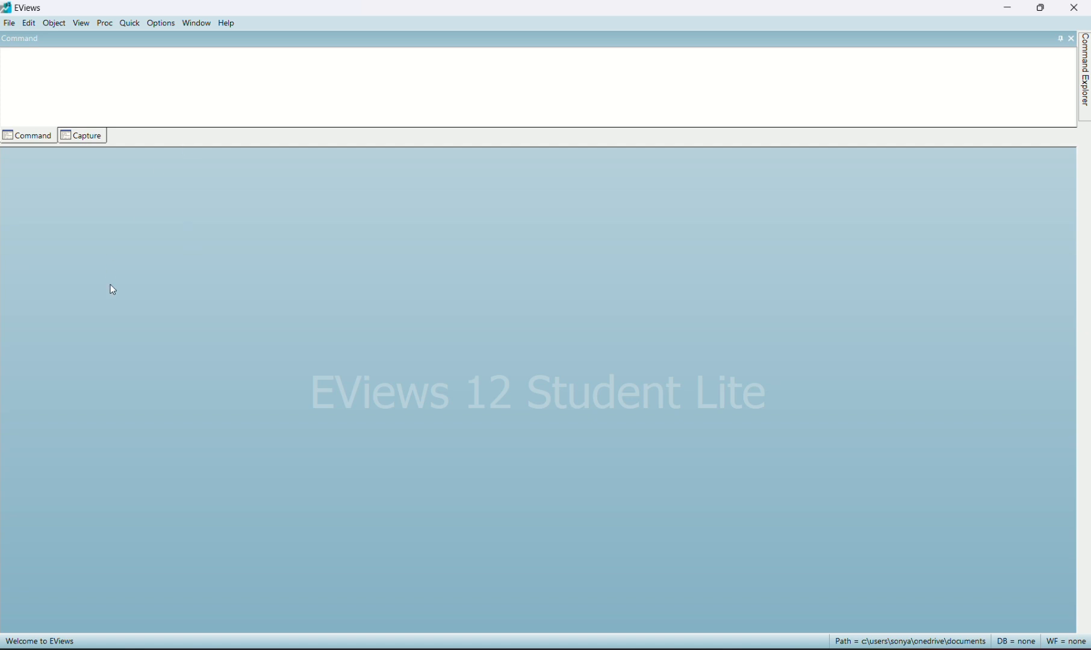
{"action": "left_click", "coordinate": [11, 25]}
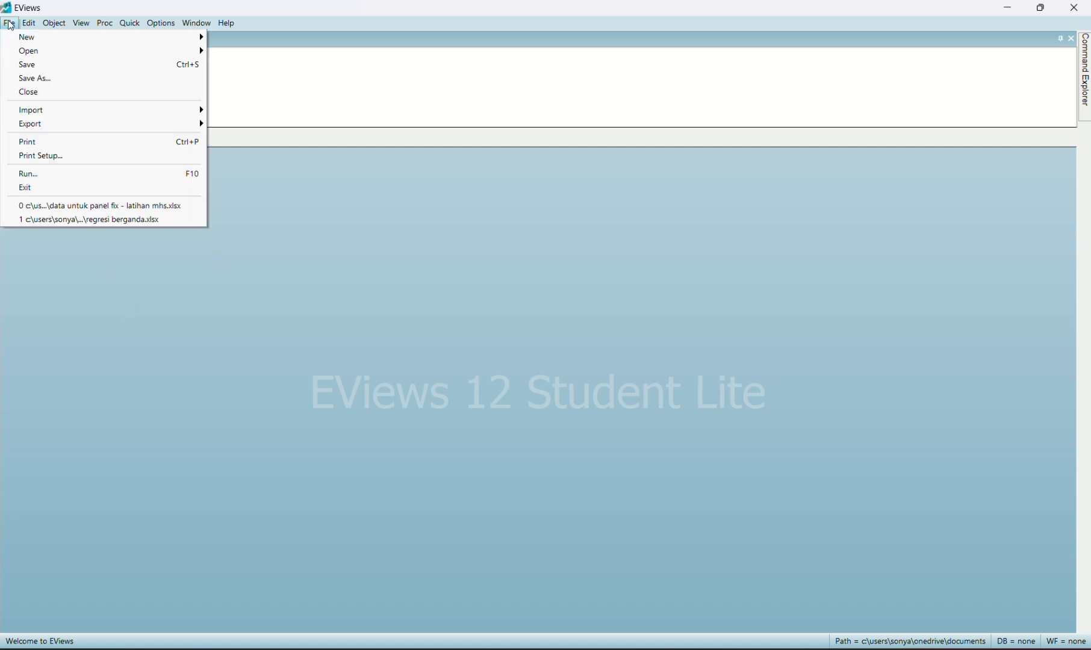
{"action": "mouse_move", "coordinate": [29, 40]}
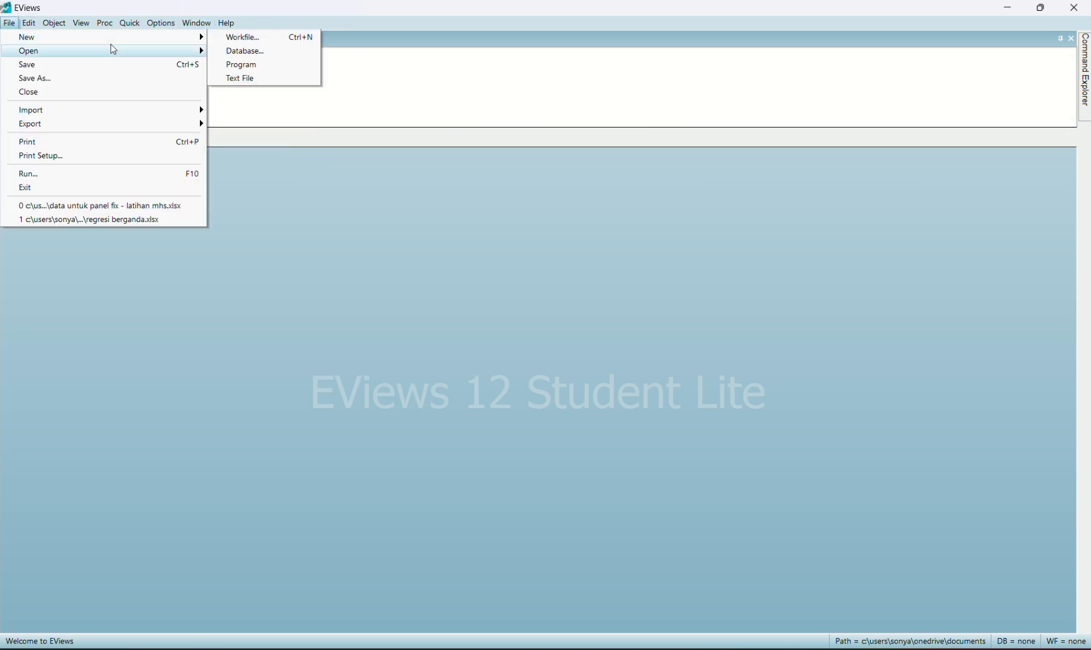
{"action": "left_click", "coordinate": [231, 41]}
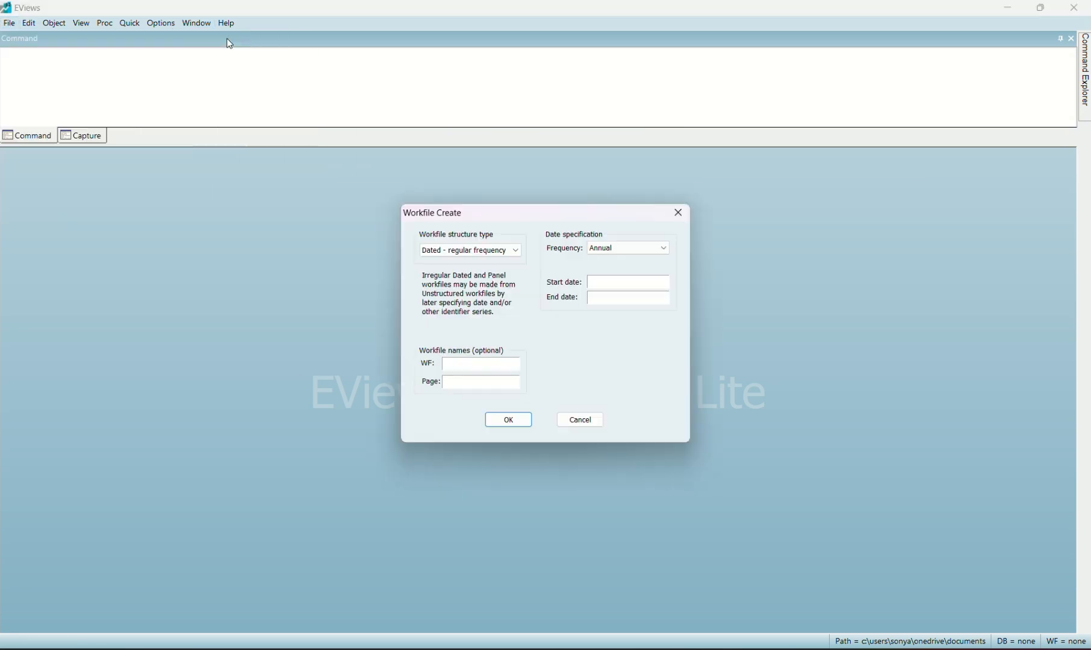
{"action": "left_click", "coordinate": [514, 253]}
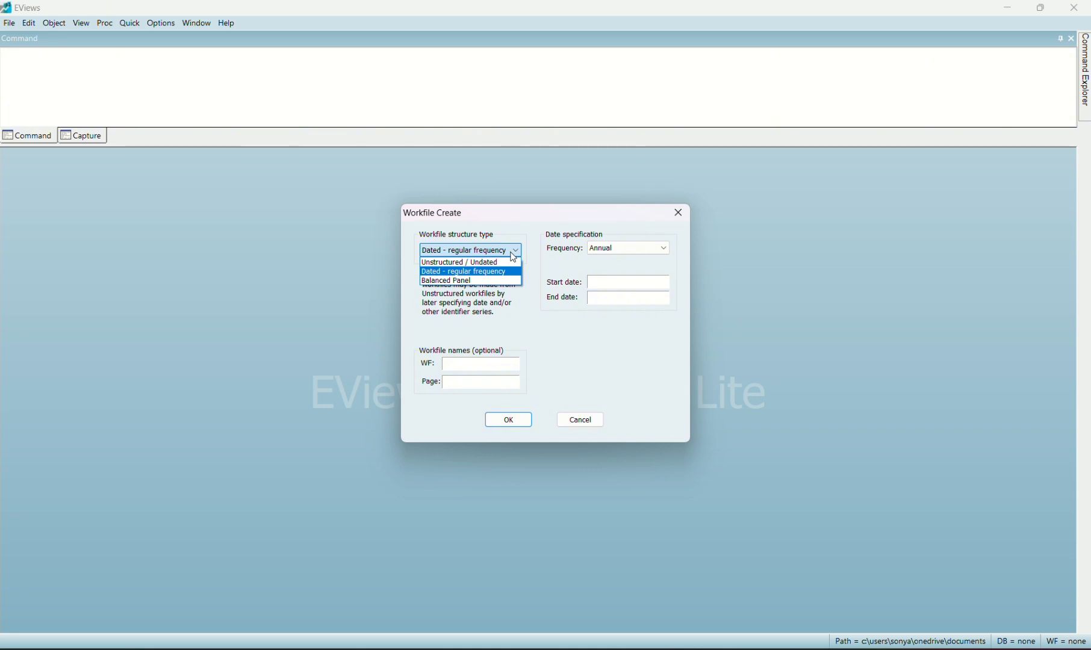
{"action": "left_click", "coordinate": [504, 285]}
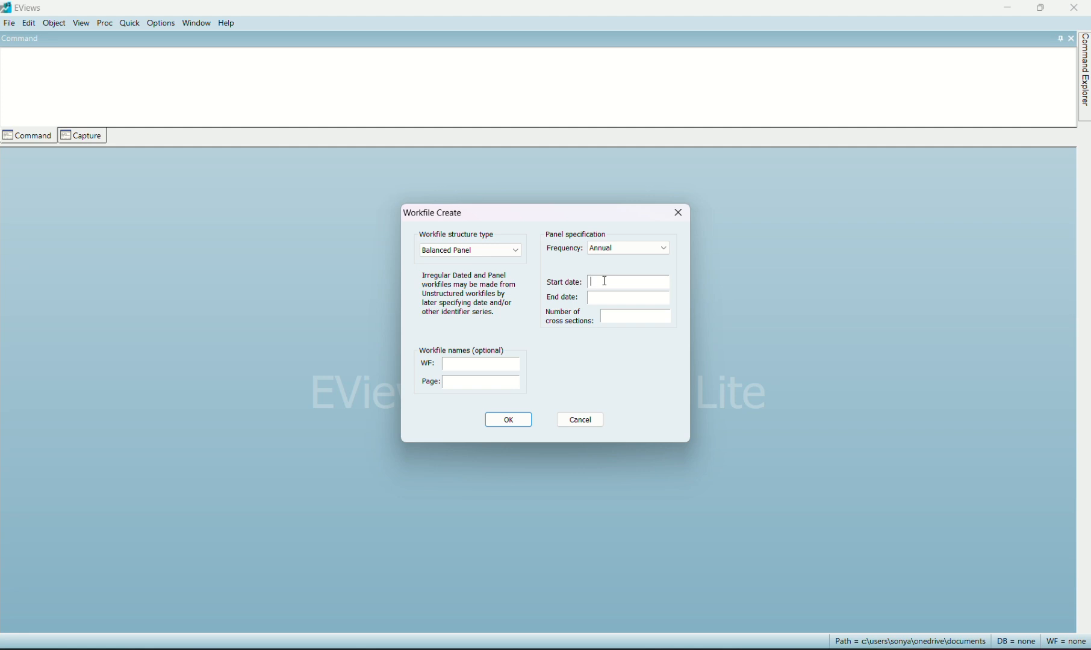
{"action": "type", "text": "1996"}
{"action": "type", "text": "2020"}
{"action": "type", "text": "15"}
{"action": "left_click", "coordinate": [527, 421]}
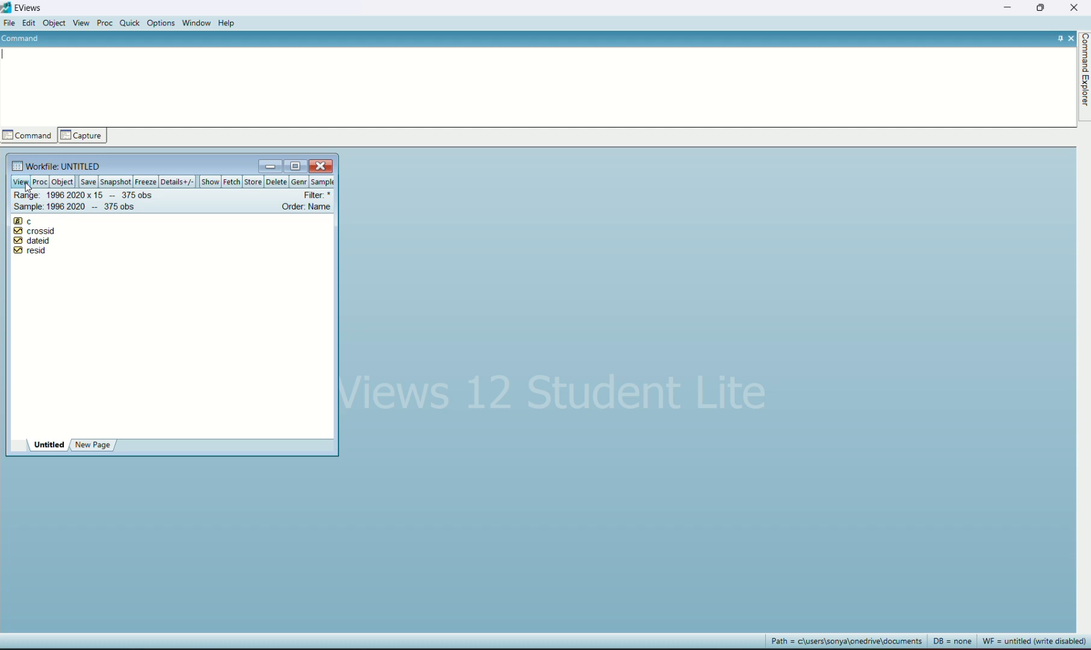
- Open an empty group for editing series in the new workfile and switch back to the Excel panel data
{"action": "left_click", "coordinate": [124, 25]}
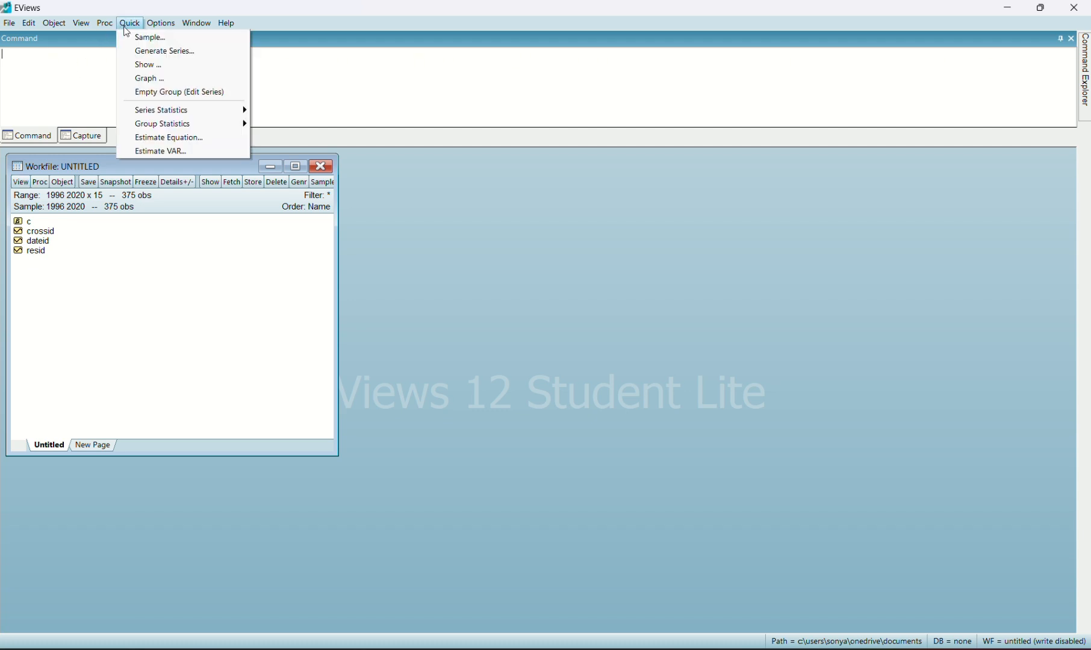
{"action": "left_click", "coordinate": [197, 94]}
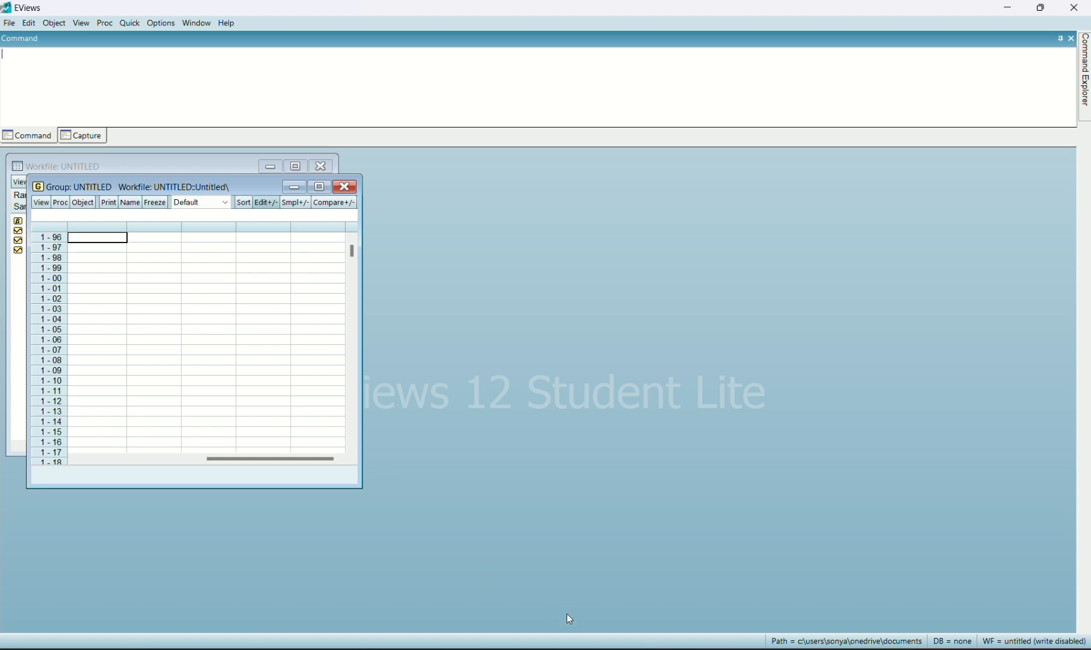
{"action": "left_click", "coordinate": [707, 593]}
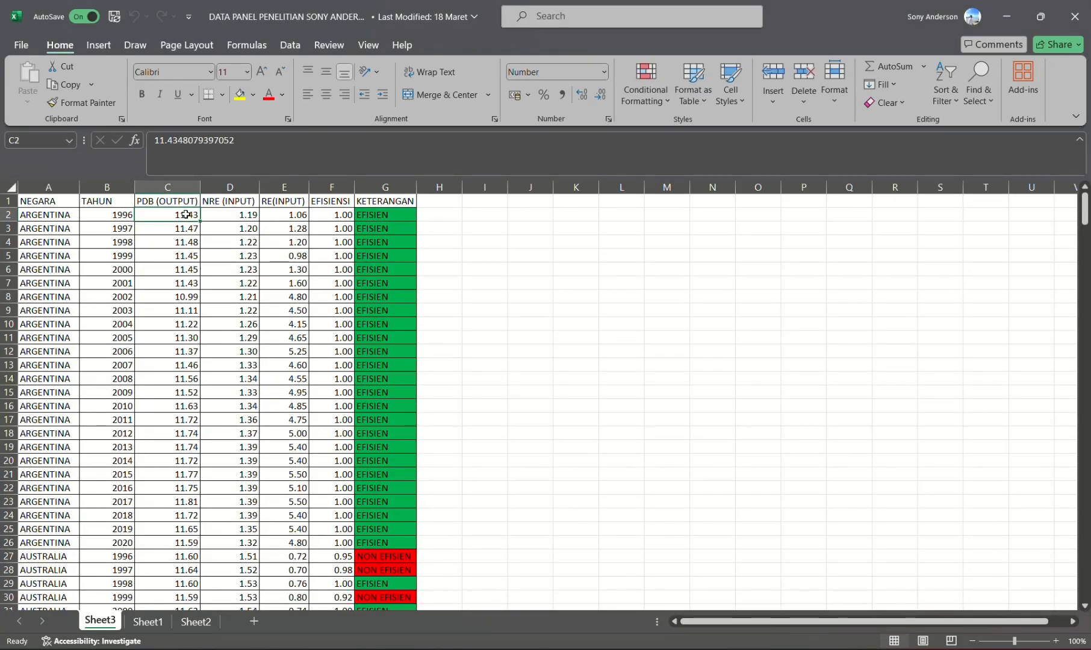
- Copy the PDB, NRE, RE and EFISIENSI values for all countries, from C2 down to F376
{"action": "left_click_drag", "start_coordinate": [184, 216], "coordinate": [324, 567]}
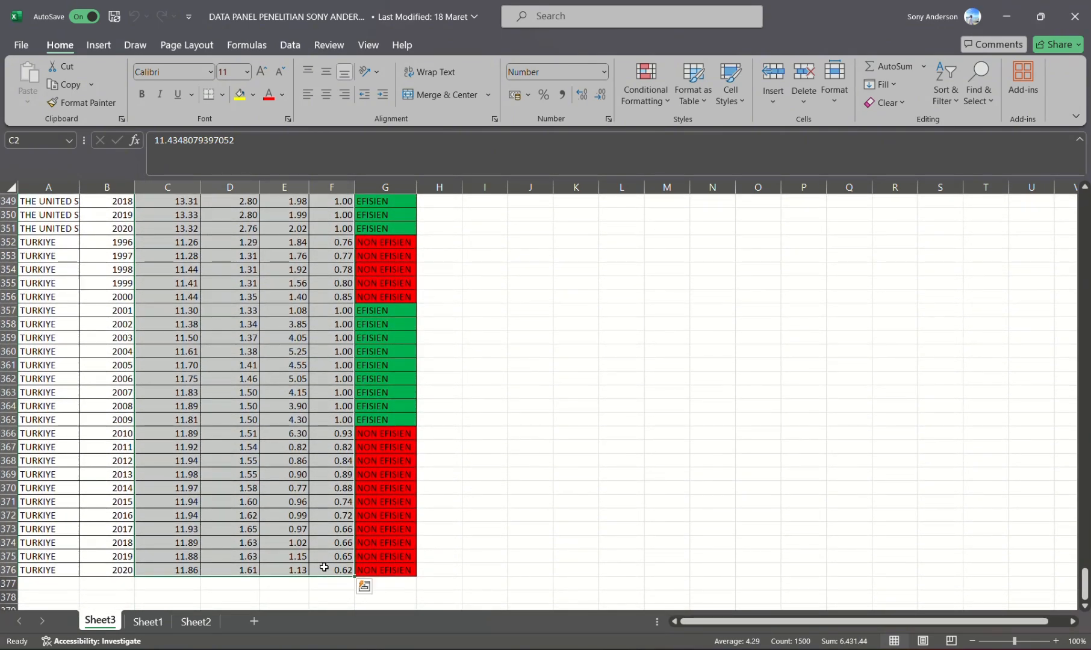
{"action": "right_click", "coordinate": [324, 567]}
{"action": "left_click", "coordinate": [389, 151]}
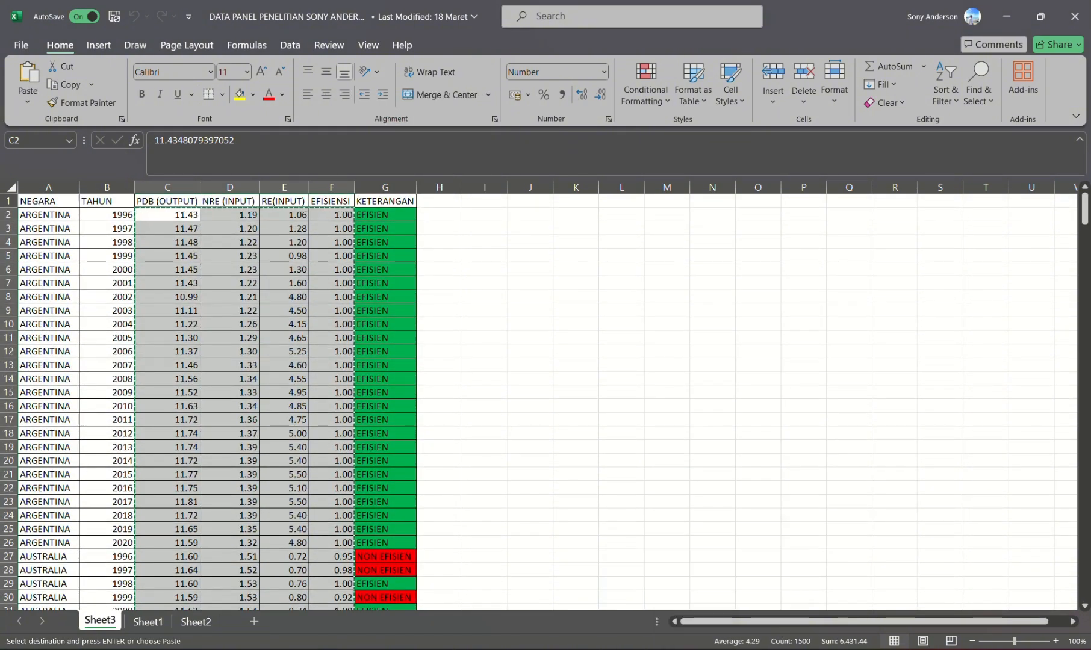
- Switch to EViews and paste the copied data into the empty group, starting at the first cell of the 1 - 96 row
{"action": "key", "text": "alt+Tab"}
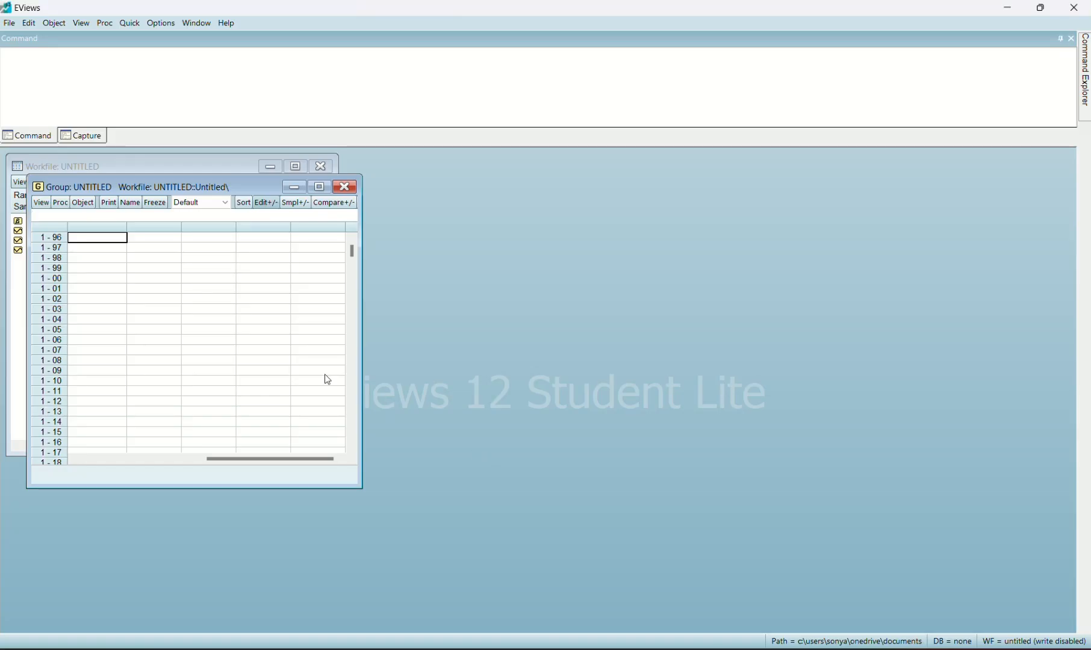
{"action": "left_click", "coordinate": [119, 240]}
{"action": "right_click", "coordinate": [121, 244]}
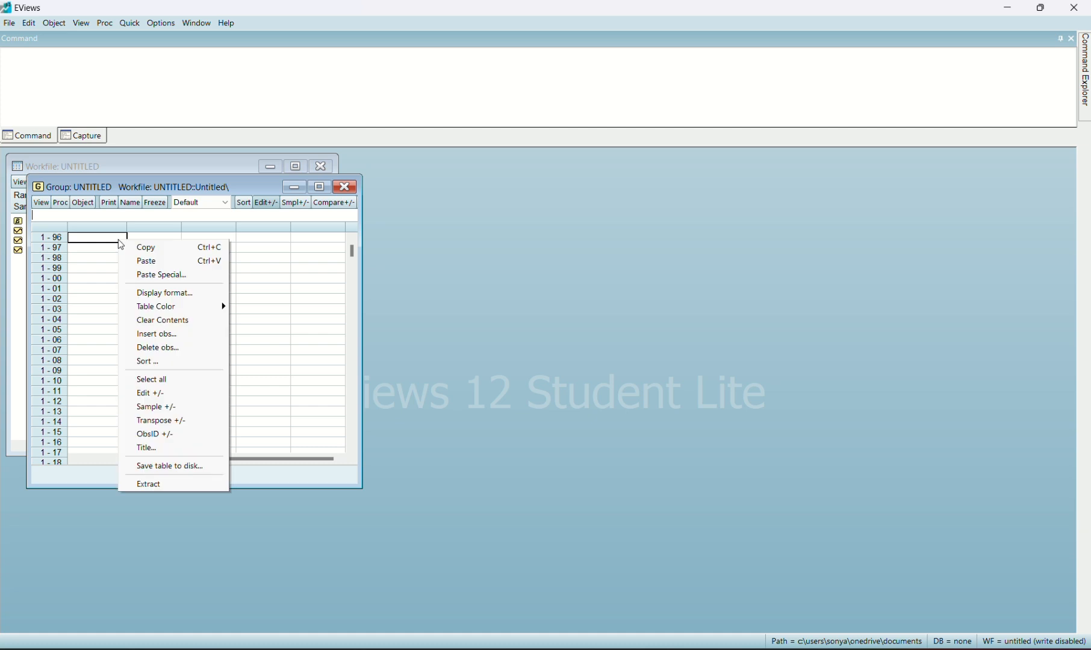
{"action": "left_click", "coordinate": [137, 261]}
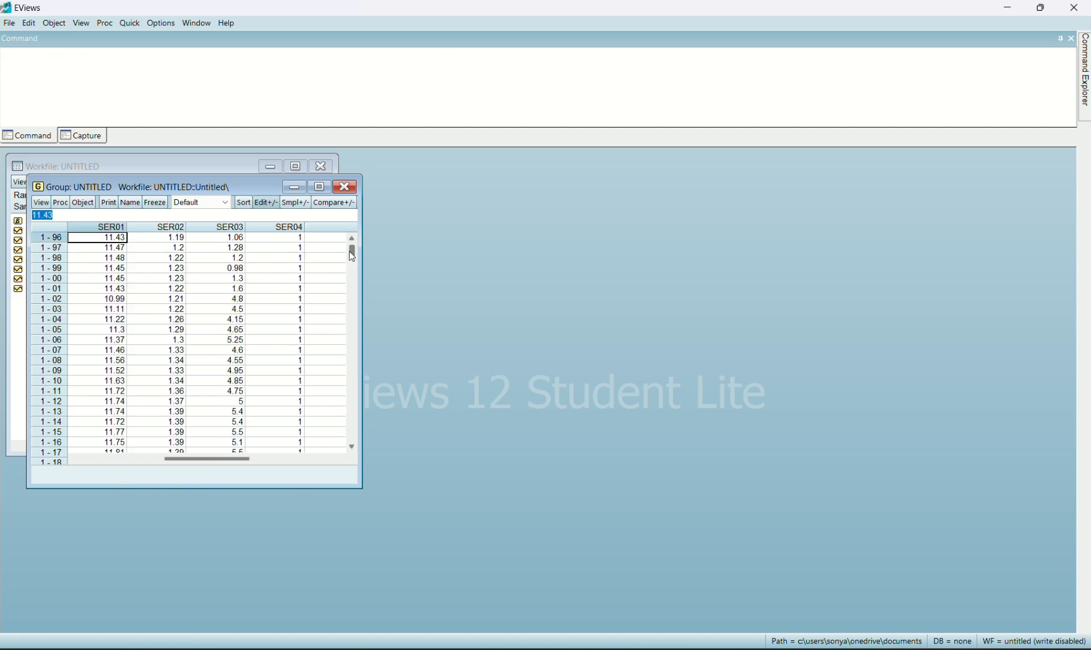
- Rename the series SER01 as PDB in the group's name row and accept the renaming
{"action": "scroll", "coordinate": [352, 256], "scroll_direction": "up", "scroll_amount": 1}
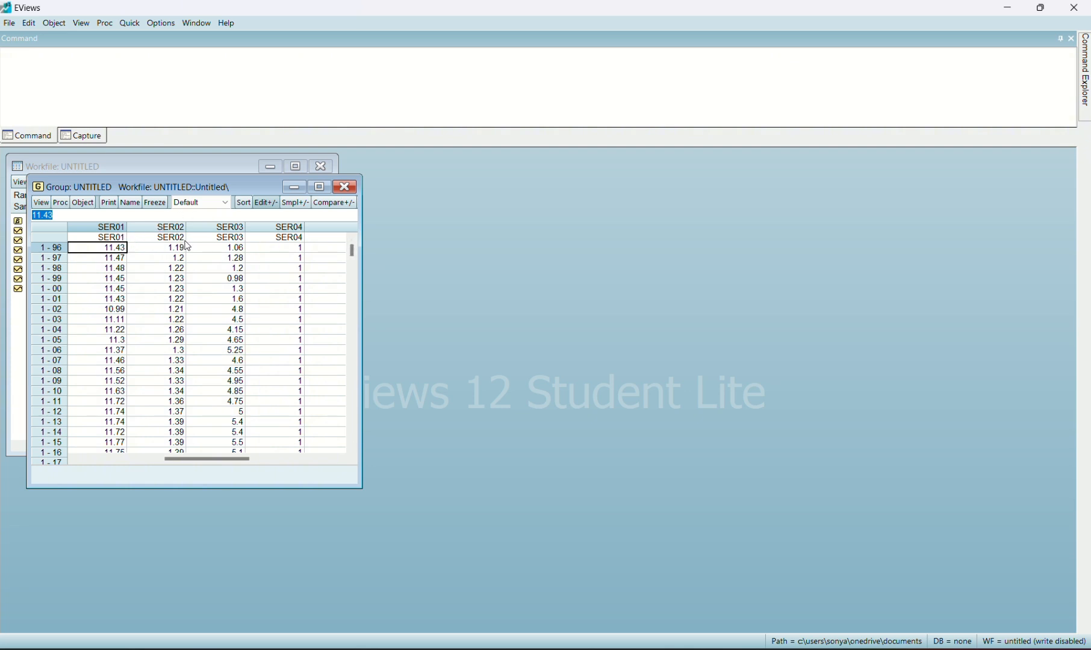
{"action": "left_click", "coordinate": [123, 237]}
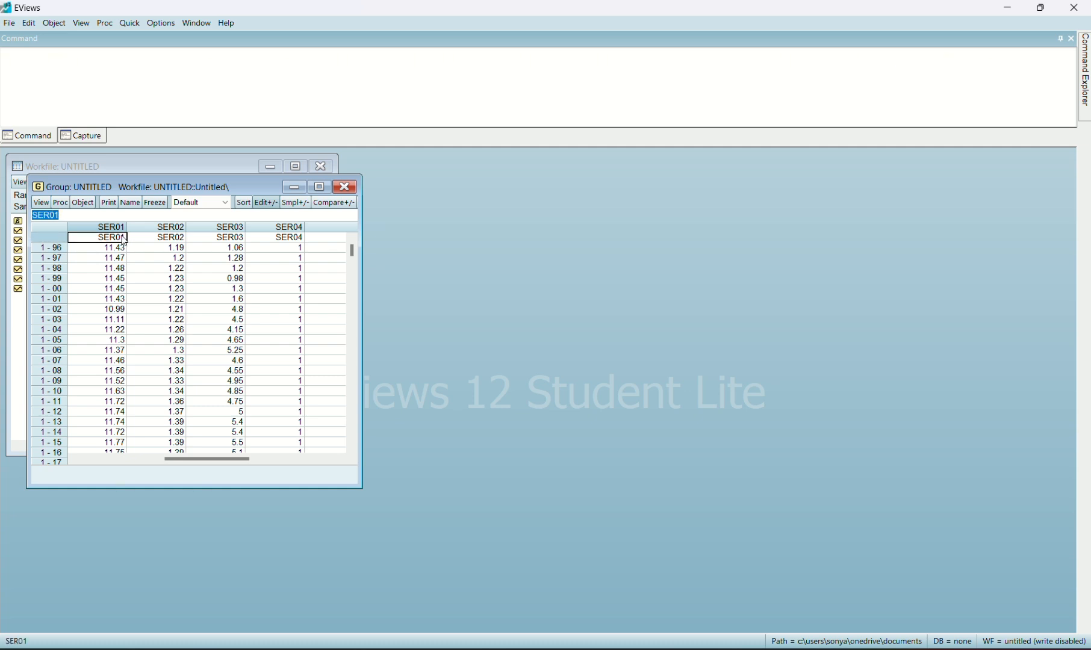
{"action": "left_click", "coordinate": [123, 237]}
{"action": "key", "text": "BackSpace"}
{"action": "key", "text": "BackSpace"}
{"action": "key", "text": "BackSpace"}
{"action": "key", "text": "BackSpace"}
{"action": "key", "text": "BackSpace"}
{"action": "key", "text": "Caps_Lock"}
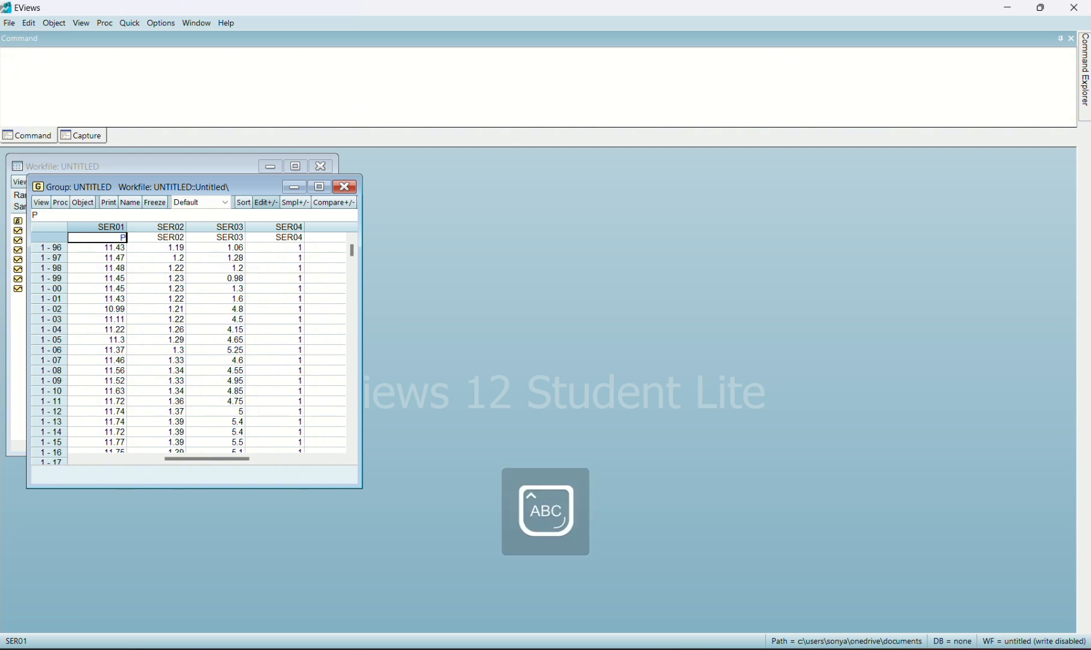
{"action": "type", "text": "PDB"}
{"action": "key", "text": "Return"}
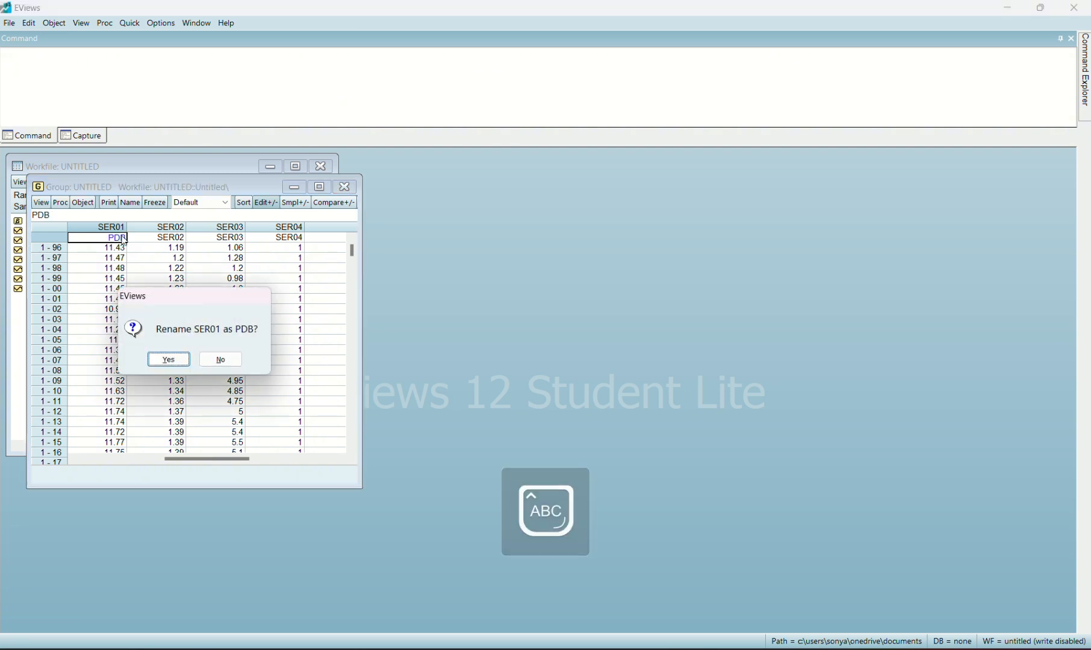
{"action": "left_click", "coordinate": [169, 361]}
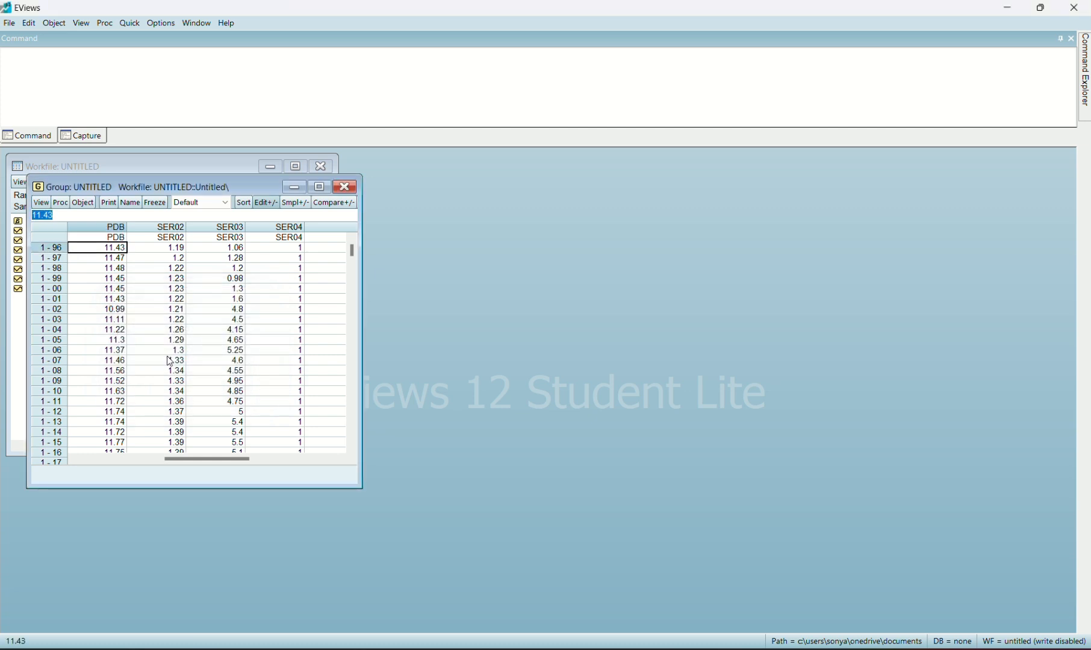
- Rename the series SER02 as NRE, in capitals, and accept the renaming
{"action": "double_click", "coordinate": [178, 237]}
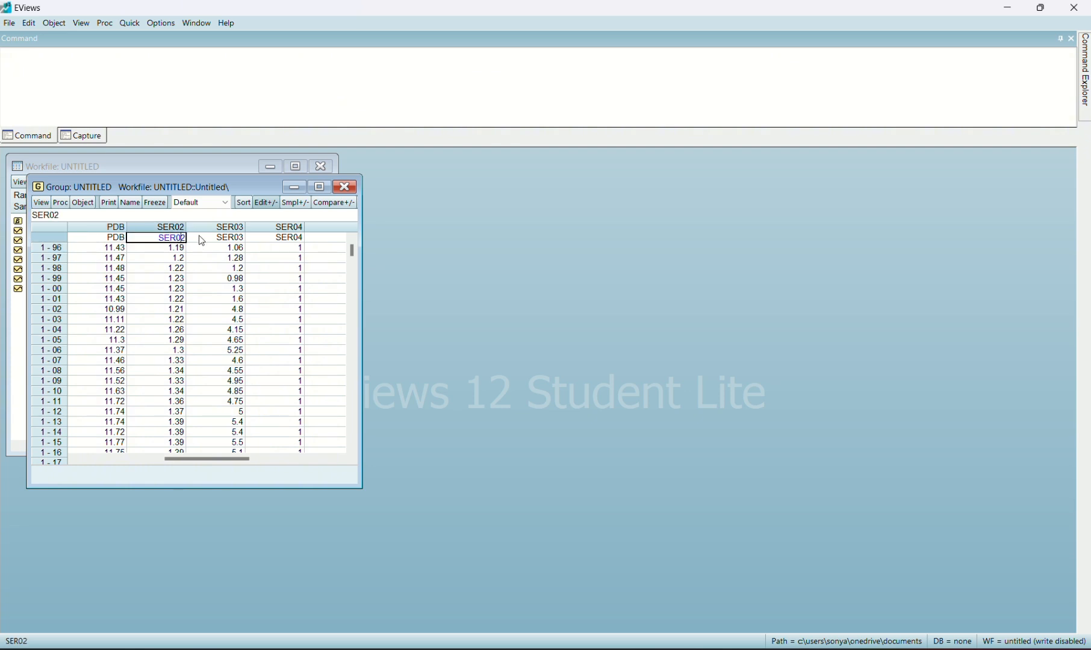
{"action": "key", "text": "BackSpace"}
{"action": "key", "text": "BackSpace"}
{"action": "type", "text": "nre"}
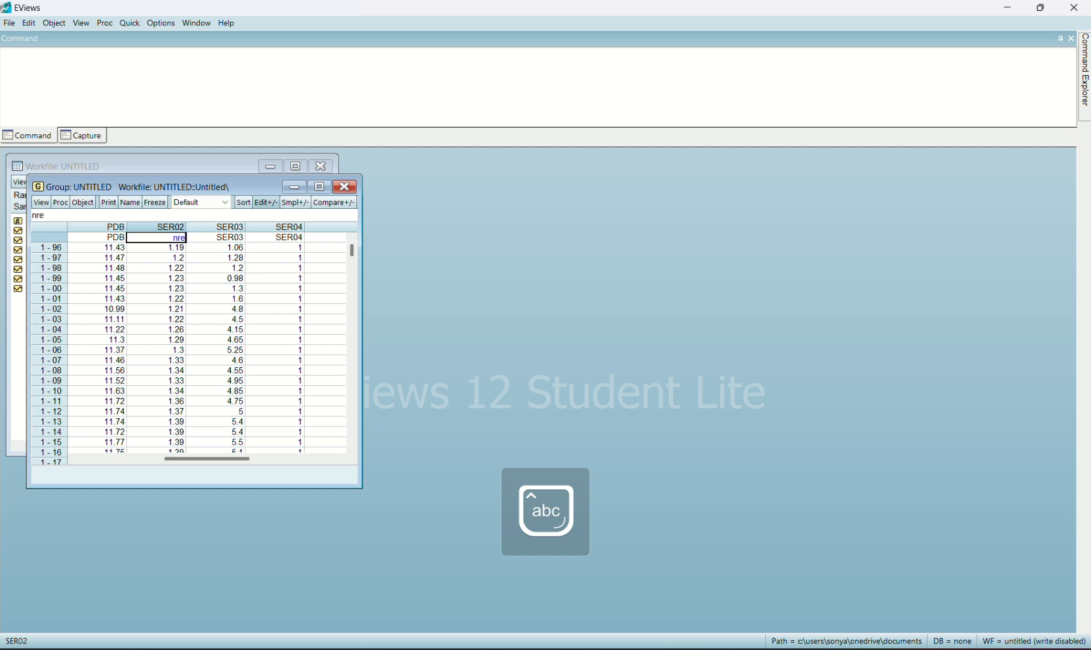
{"action": "key", "text": "BackSpace"}
{"action": "key", "text": "BackSpace"}
{"action": "key", "text": "BackSpace"}
{"action": "key", "text": "Caps_Lock"}
{"action": "type", "text": "NRE"}
{"action": "key", "text": "Return"}
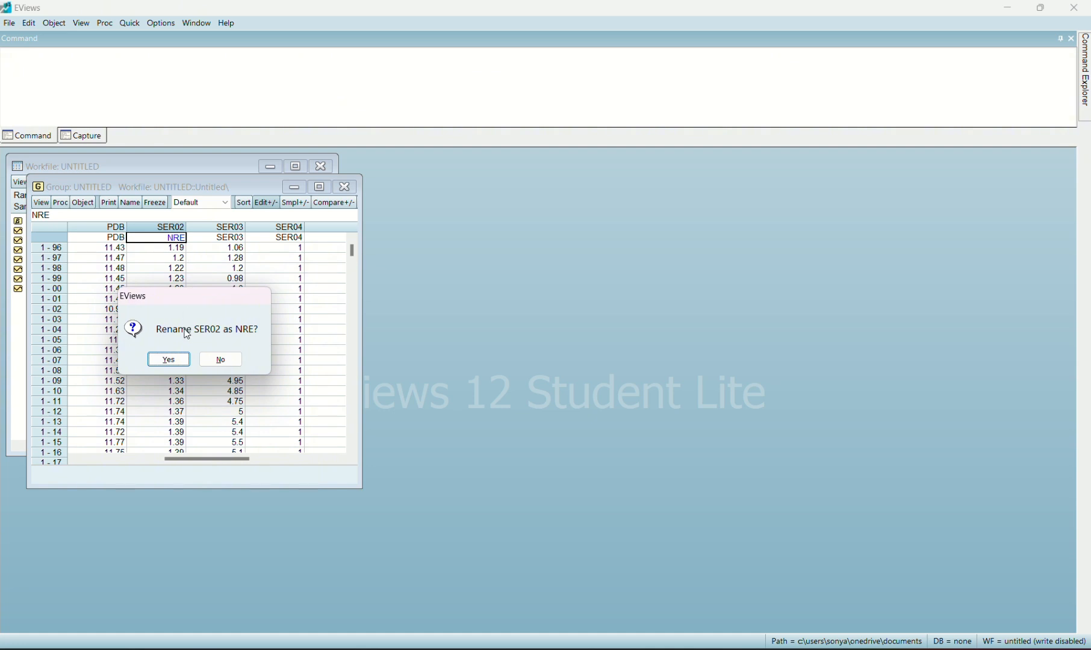
{"action": "left_click", "coordinate": [184, 365]}
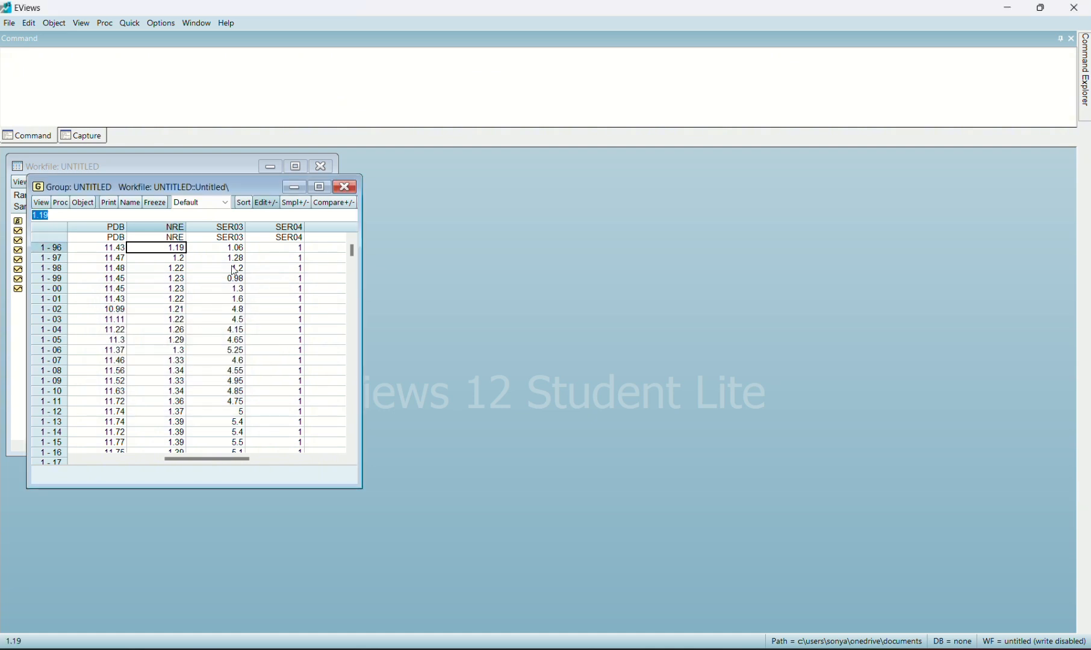
- Rename the series SER03 as RE, in capitals, and accept the renaming
{"action": "left_click", "coordinate": [239, 241]}
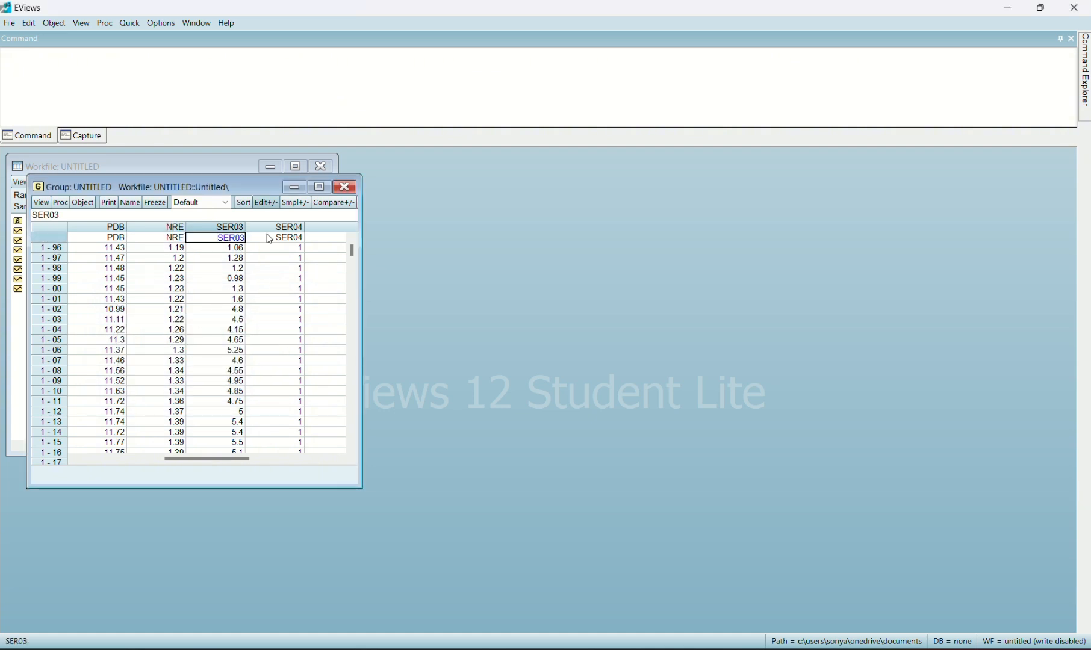
{"action": "key", "text": "BackSpace"}
{"action": "key", "text": "BackSpace"}
{"action": "key", "text": "BackSpace"}
{"action": "key", "text": "BackSpace"}
{"action": "key", "text": "BackSpace"}
{"action": "type", "text": "re"}
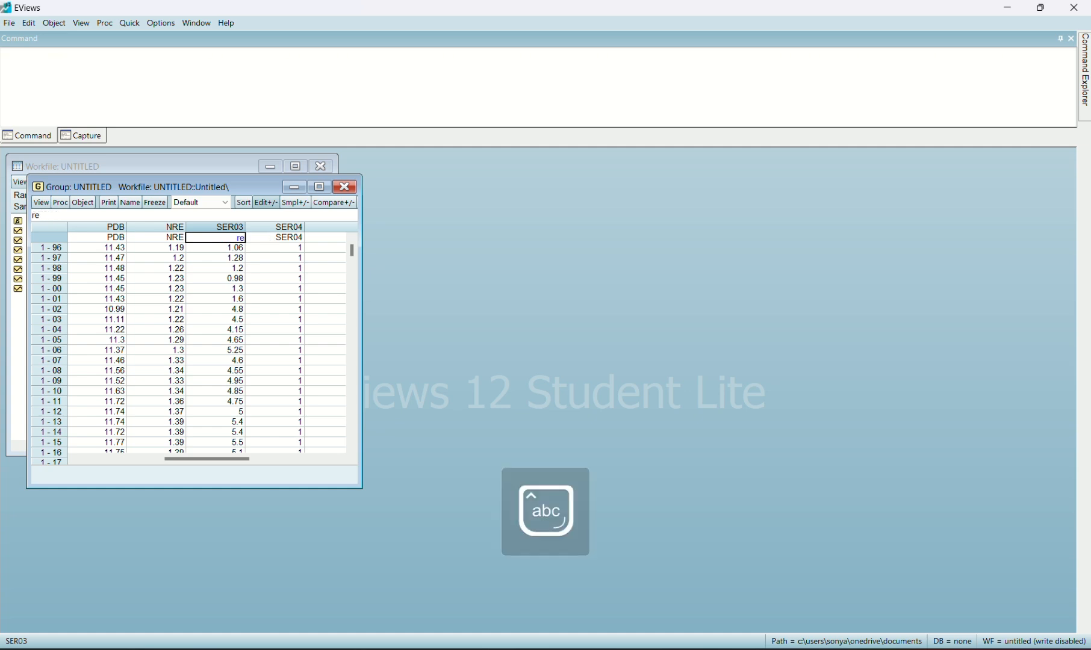
{"action": "key", "text": "BackSpace"}
{"action": "key", "text": "BackSpace"}
{"action": "key", "text": "Caps_Lock"}
{"action": "type", "text": "RE"}
{"action": "key", "text": "Return"}
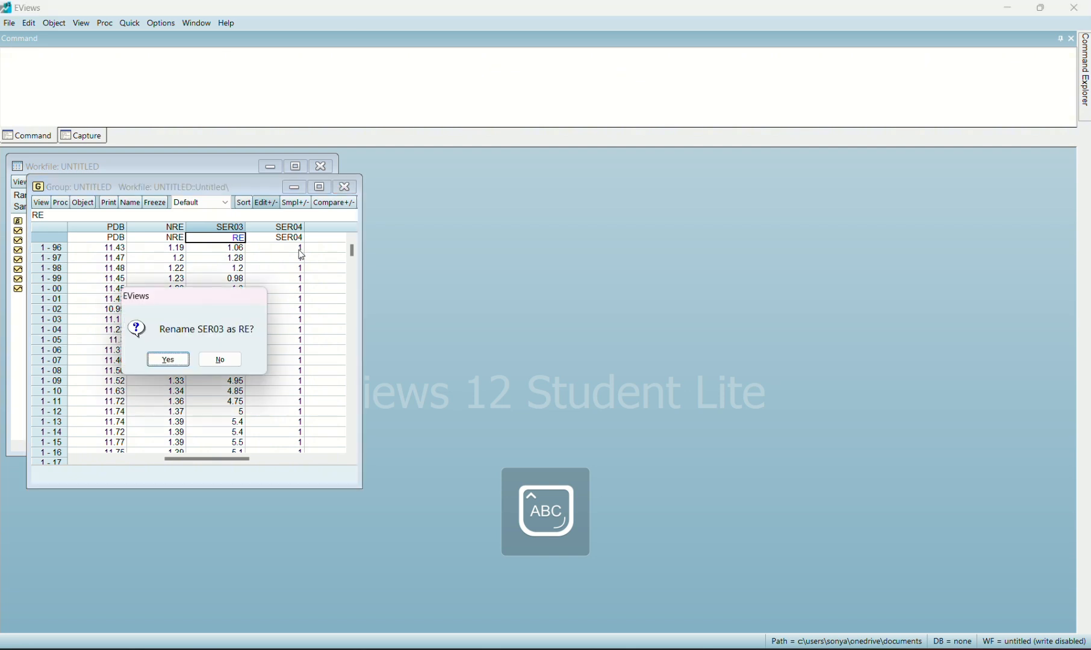
{"action": "left_click", "coordinate": [179, 362]}
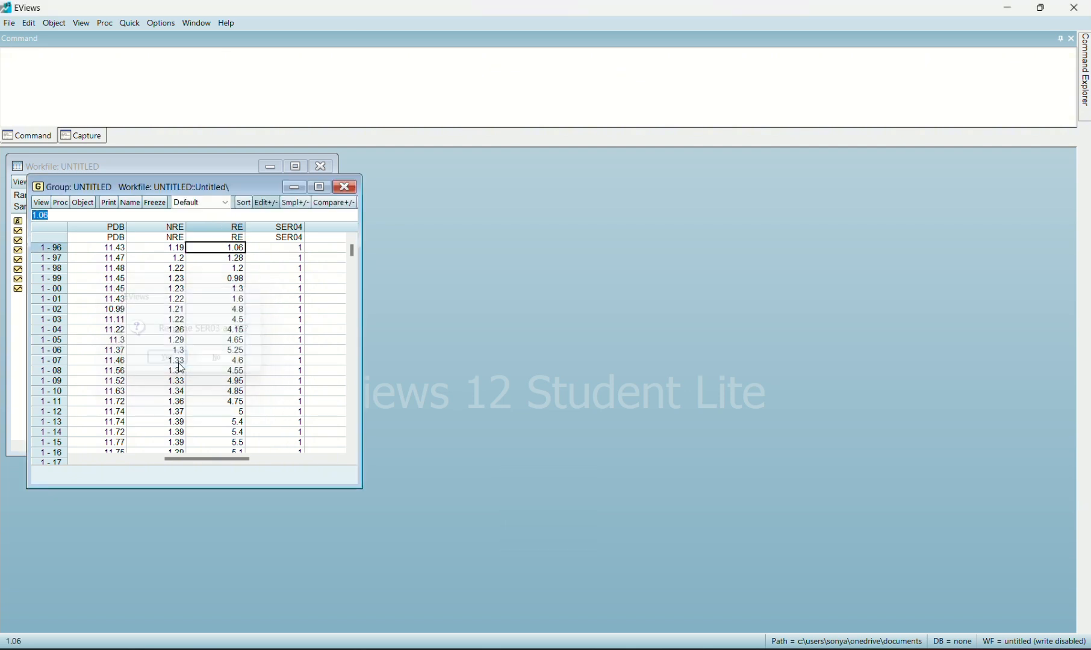
- Rename the series SER04 as EF and close the group, deleting the untitled group object
{"action": "left_click", "coordinate": [290, 239]}
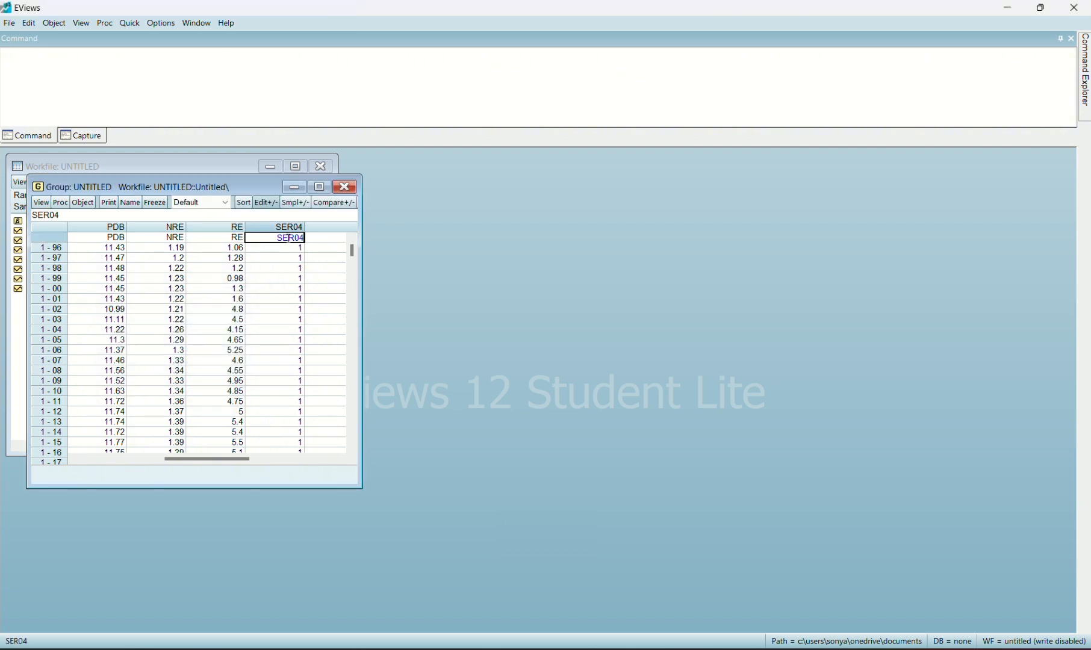
{"action": "key", "text": "BackSpace"}
{"action": "key", "text": "BackSpace"}
{"action": "key", "text": "BackSpace"}
{"action": "key", "text": "BackSpace"}
{"action": "key", "text": "BackSpace"}
{"action": "type", "text": "EF"}
{"action": "key", "text": "Return"}
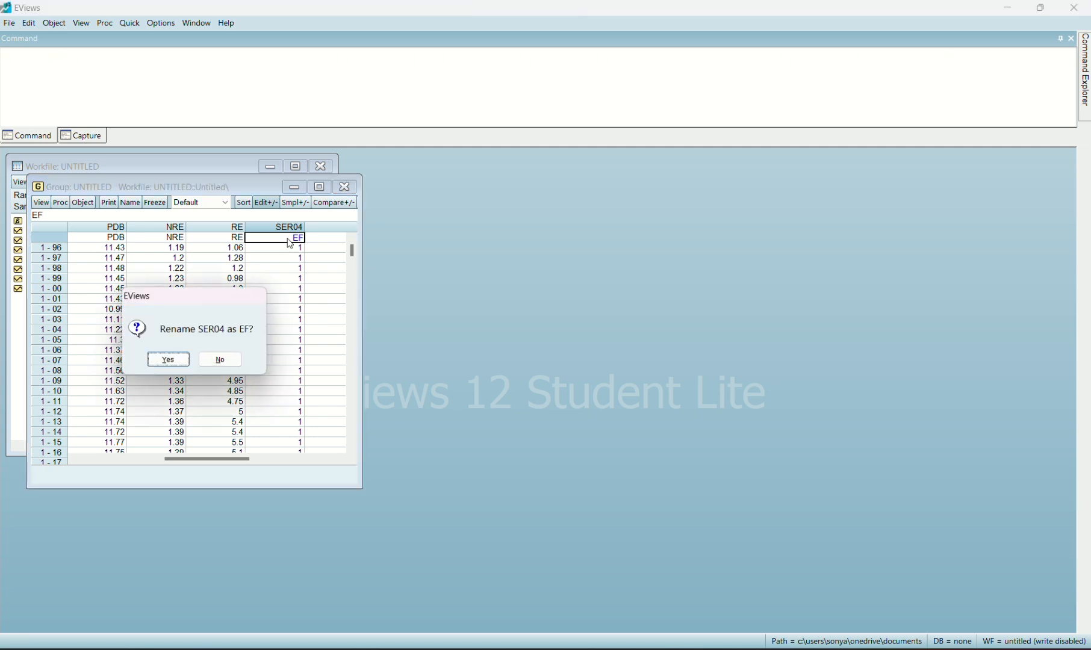
{"action": "left_click", "coordinate": [167, 362]}
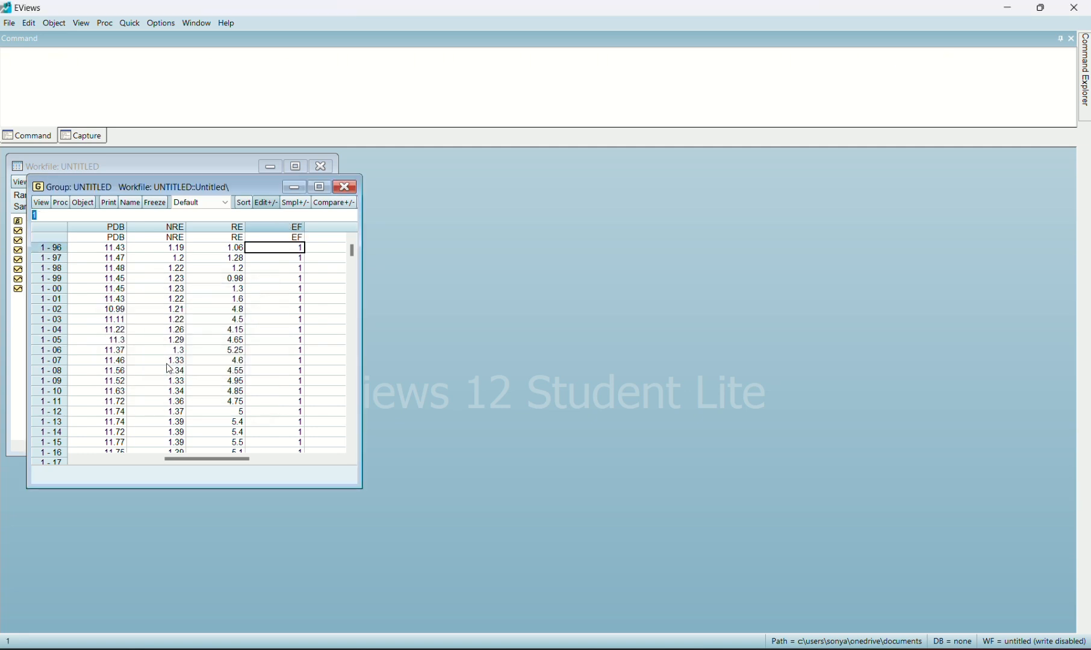
{"action": "left_click", "coordinate": [343, 189]}
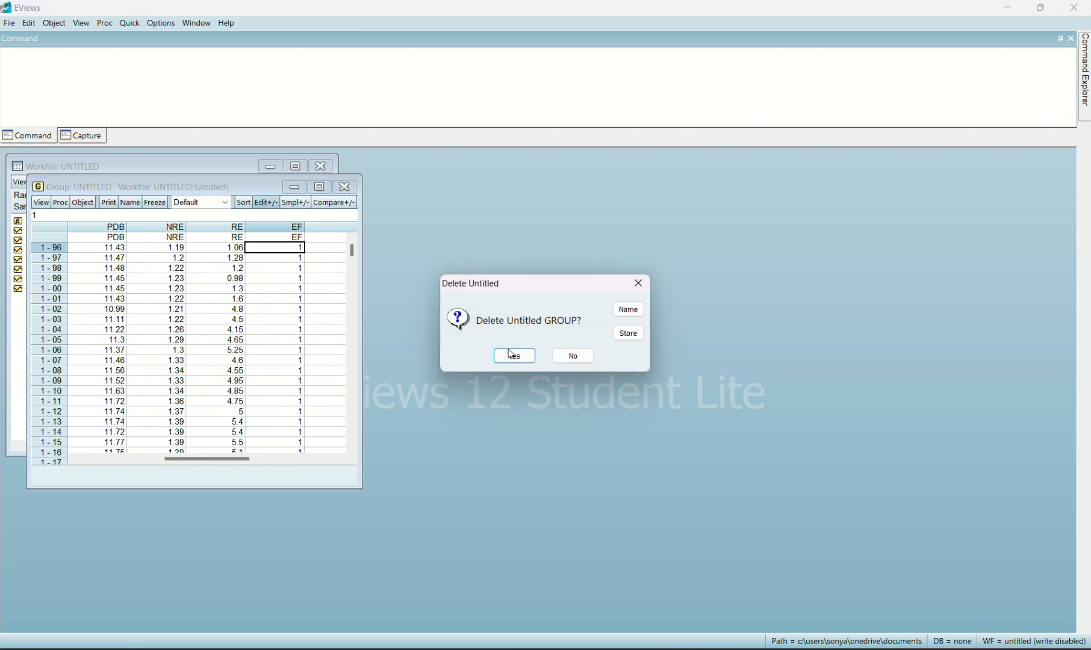
{"action": "left_click", "coordinate": [511, 355]}
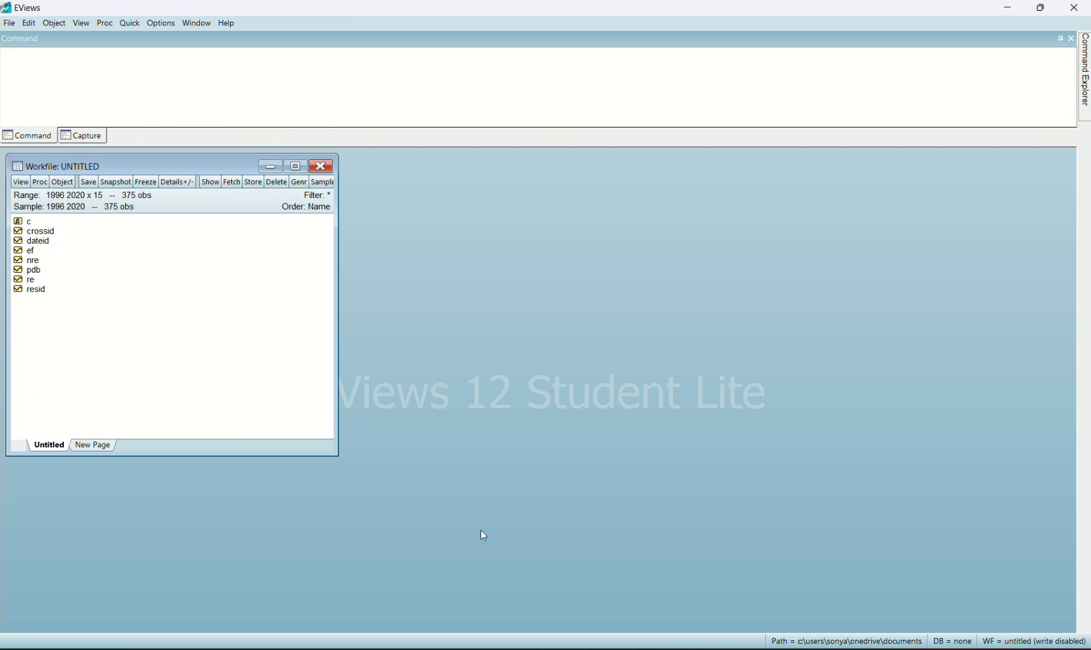
- Review the Chow, Hausman and Lagrange Multiplier decision table in the Word document HASIL UJI paling fix and return to EViews
{"action": "mouse_move", "coordinate": [675, 647]}
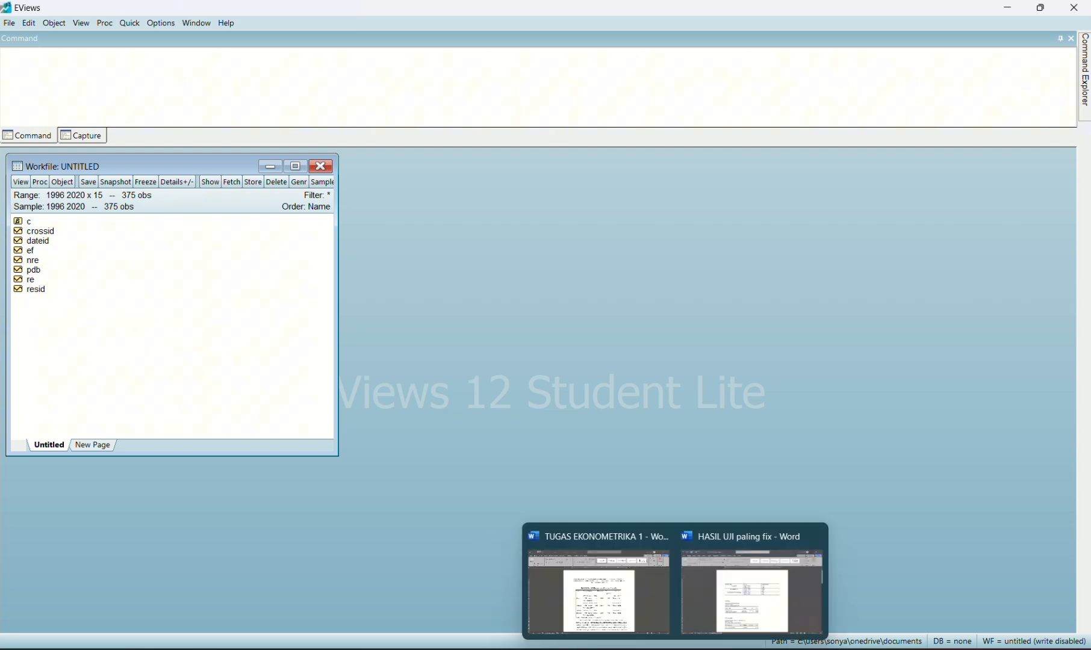
{"action": "left_click", "coordinate": [706, 607]}
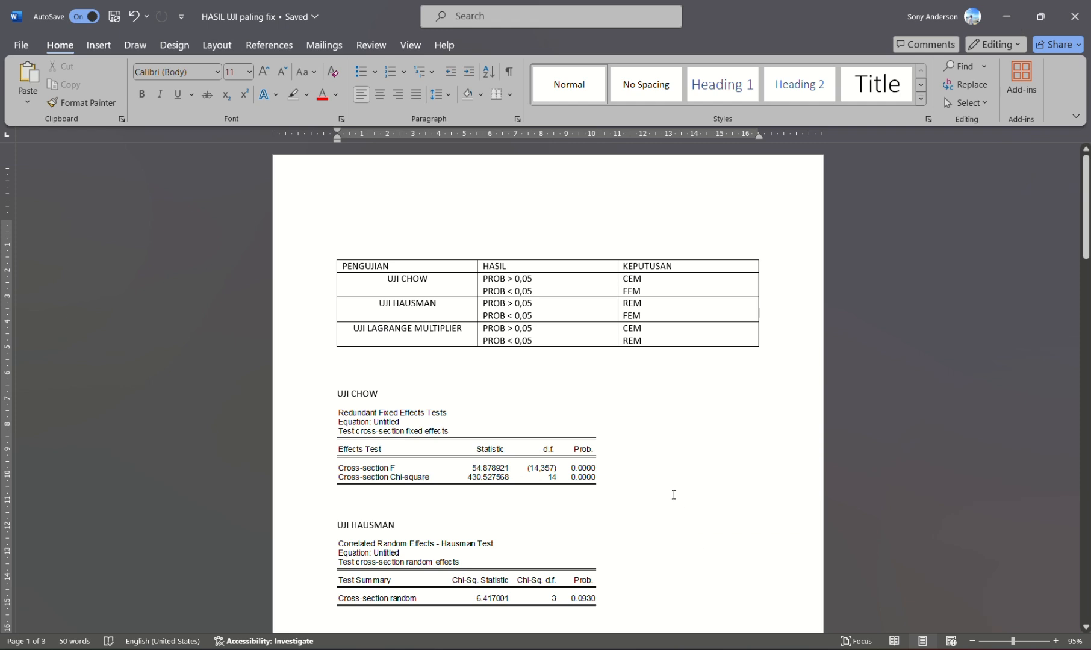
{"action": "left_click", "coordinate": [643, 382]}
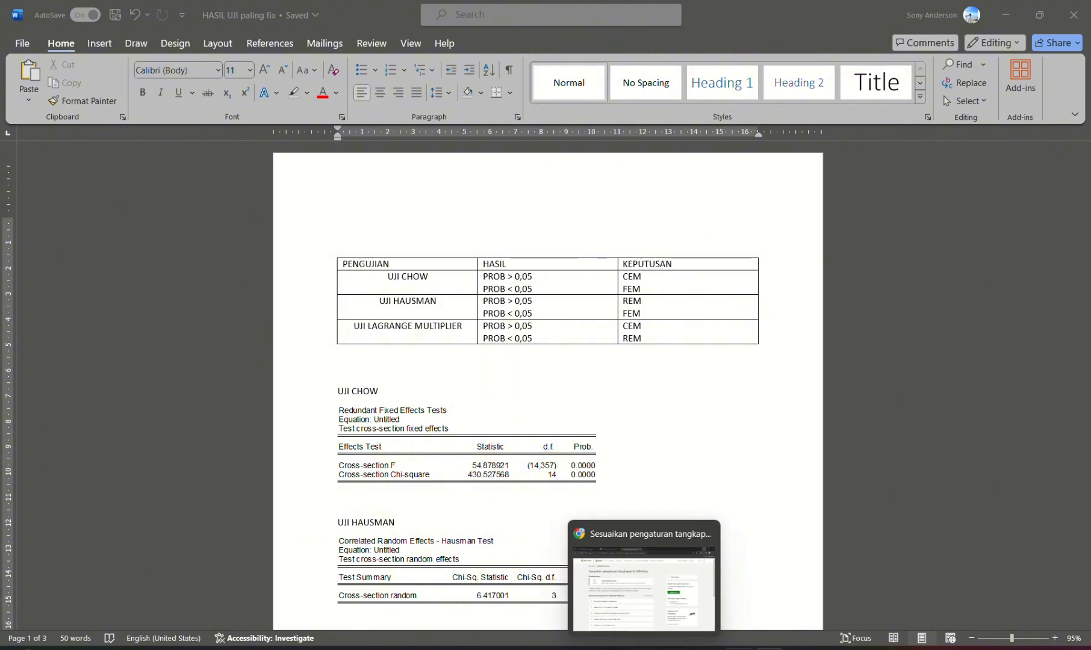
{"action": "left_click", "coordinate": [738, 648]}
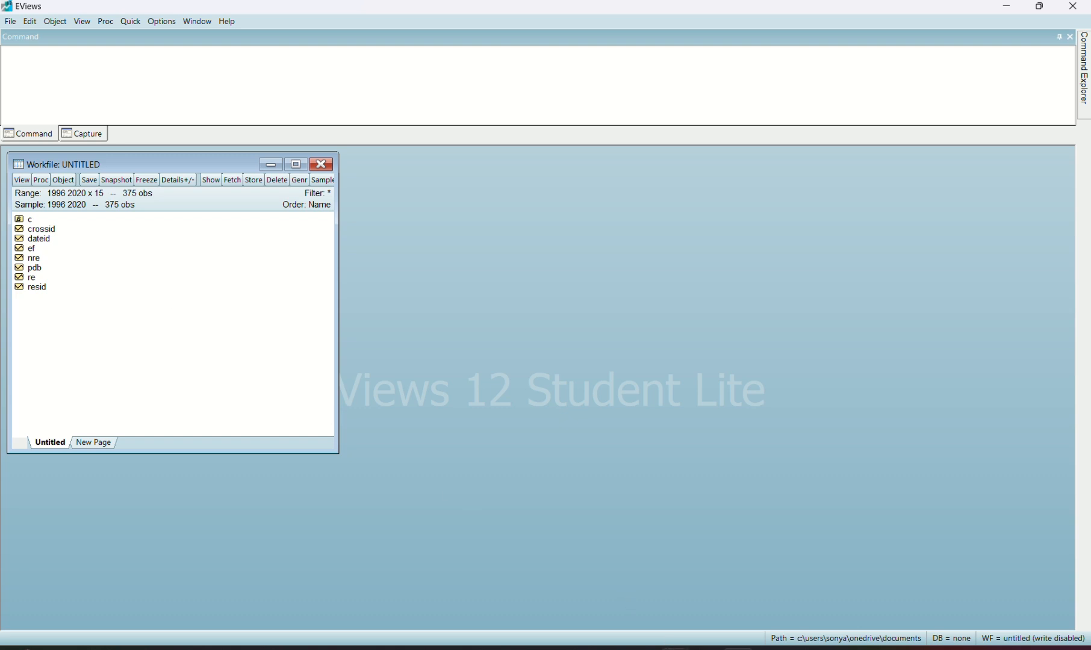
{"action": "mouse_move", "coordinate": [674, 648]}
{"action": "left_click", "coordinate": [733, 602]}
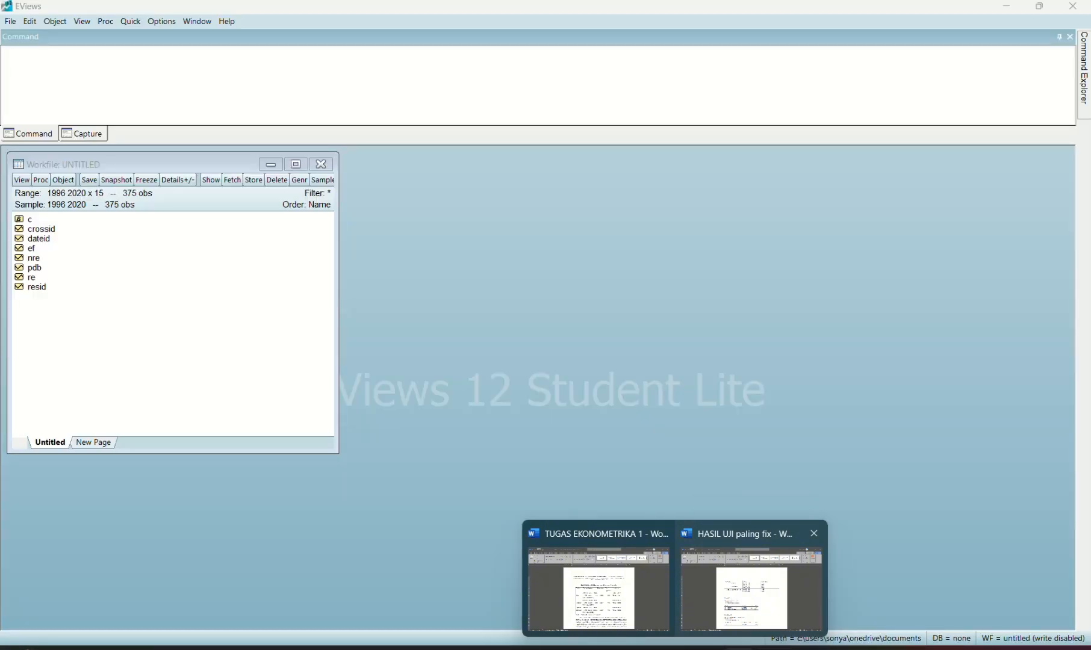
{"action": "left_click", "coordinate": [738, 647]}
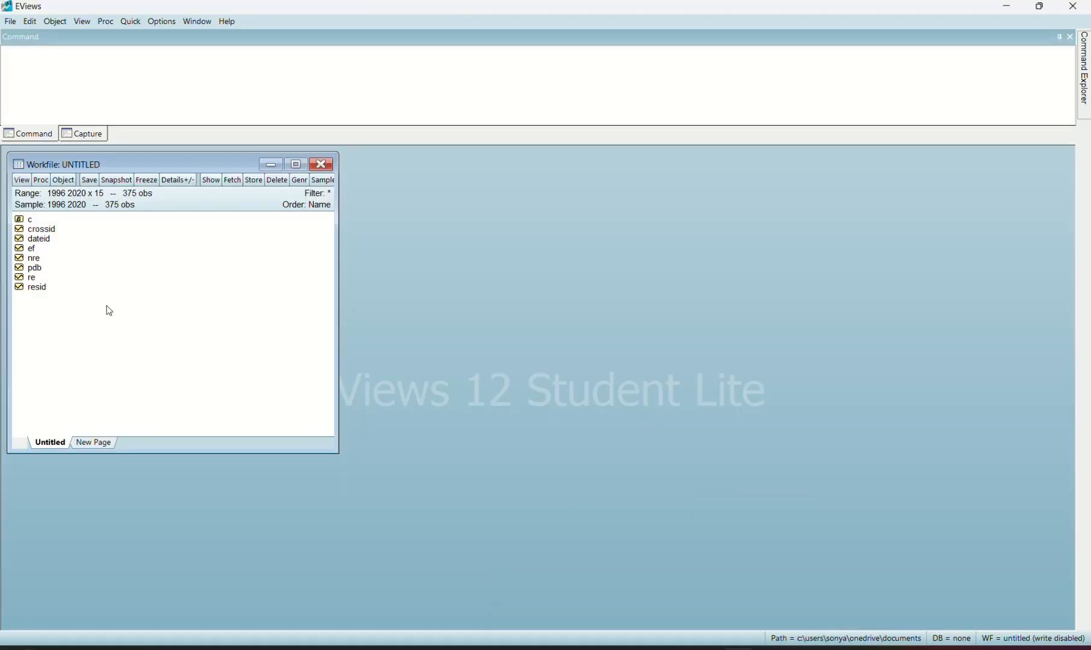
- Open the series ef, nre, pdb and re together as an equation for estimation
{"action": "left_click", "coordinate": [34, 249]}
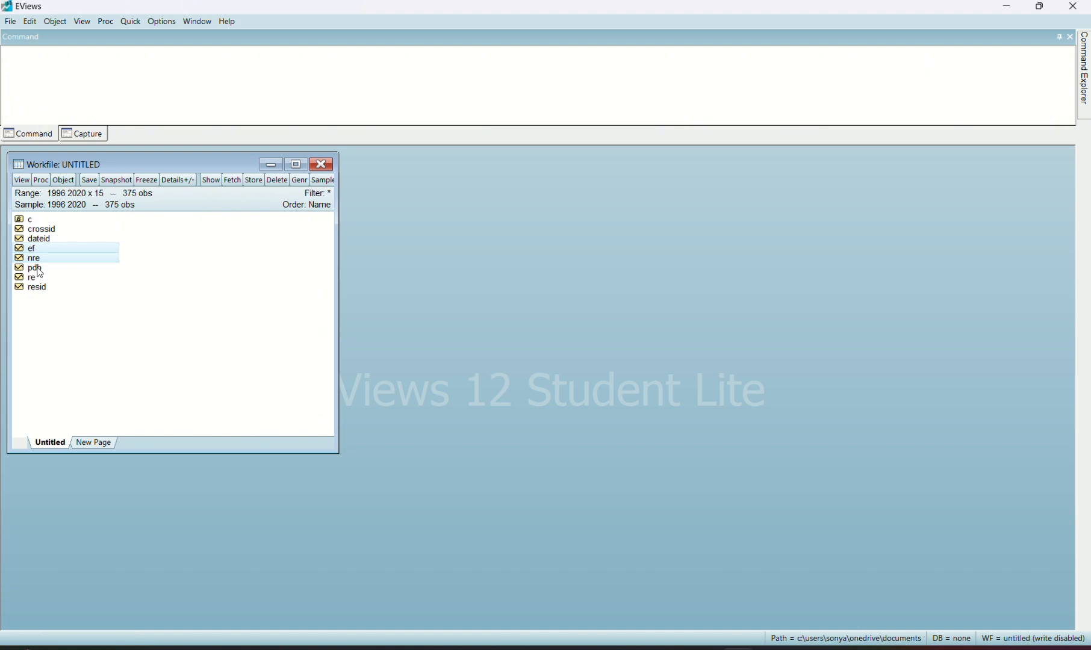
{"action": "left_click", "coordinate": [36, 269], "text": "ctrl"}
{"action": "left_click", "coordinate": [37, 278], "text": "ctrl"}
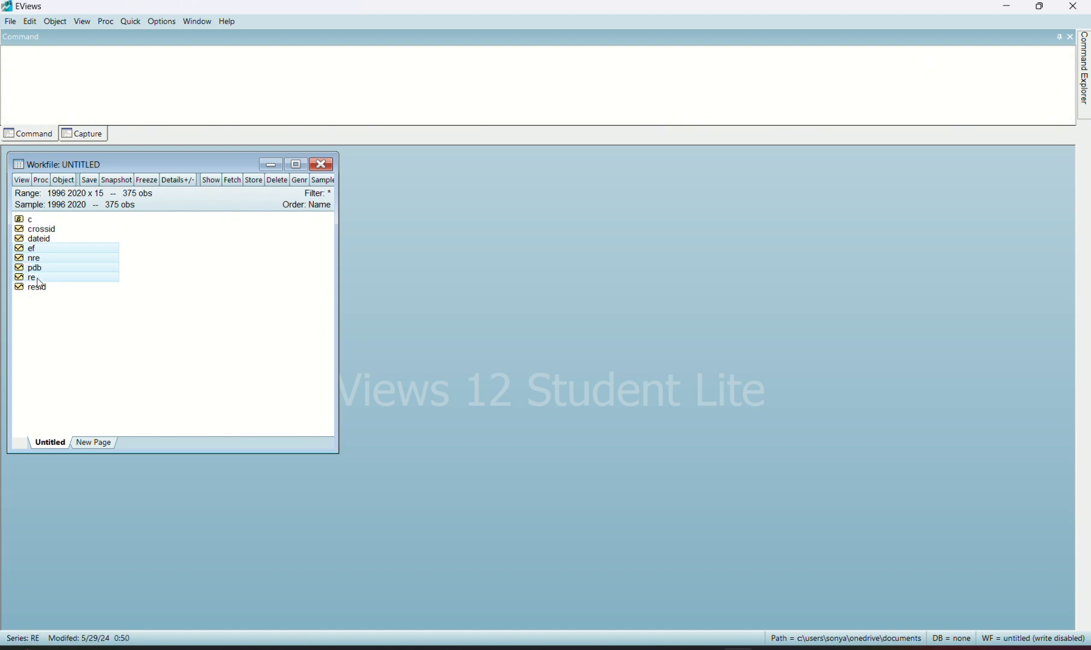
{"action": "right_click", "coordinate": [64, 251]}
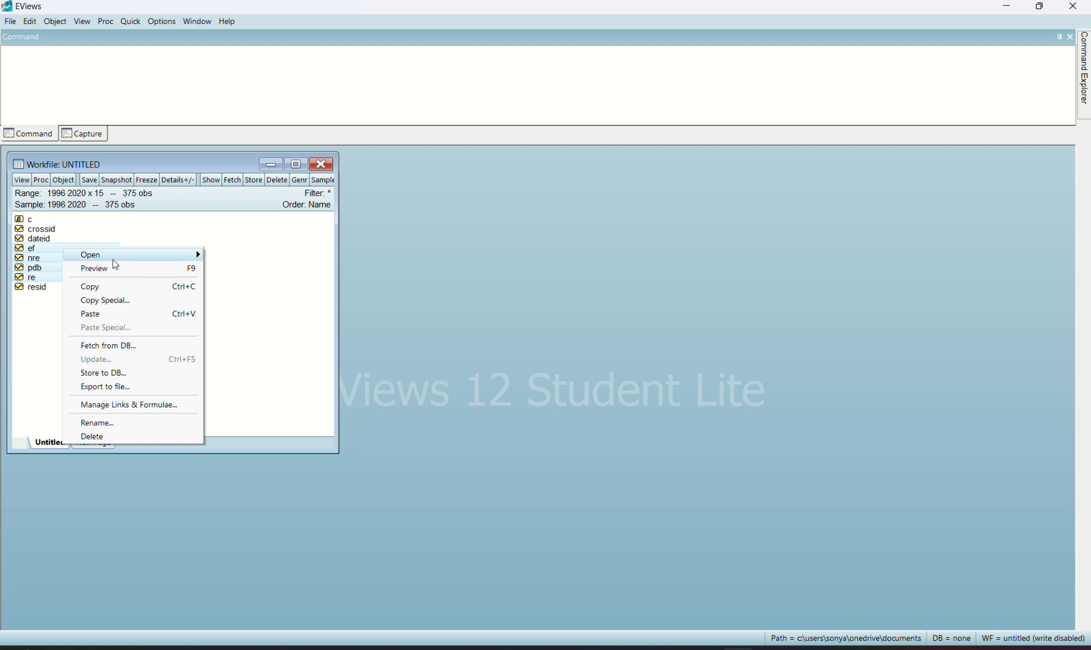
{"action": "mouse_move", "coordinate": [115, 257]}
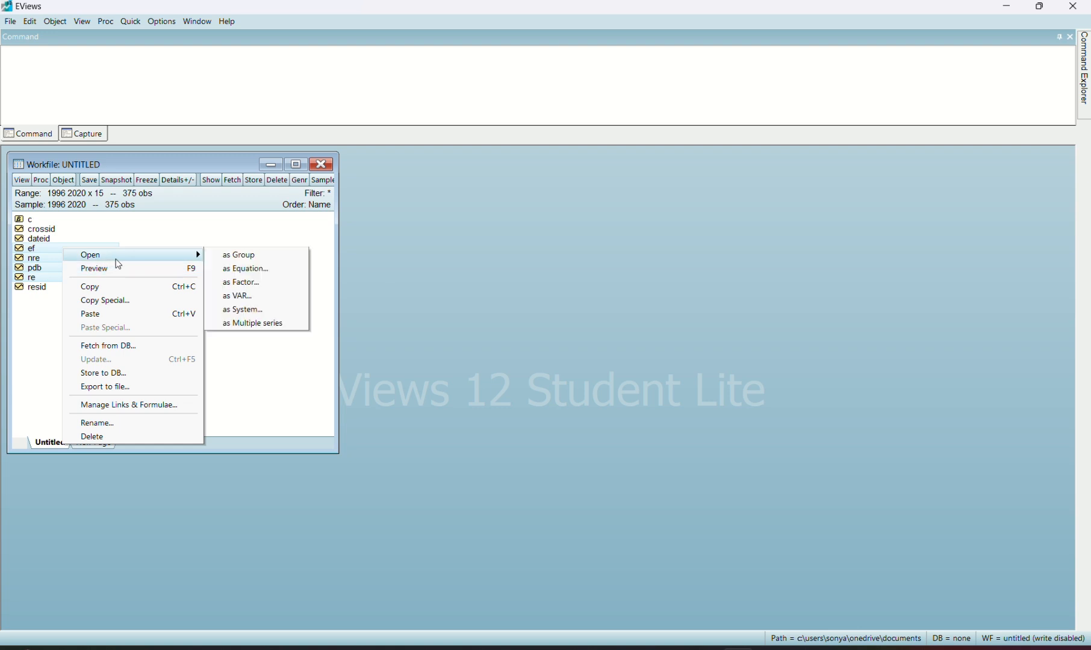
{"action": "left_click", "coordinate": [219, 268]}
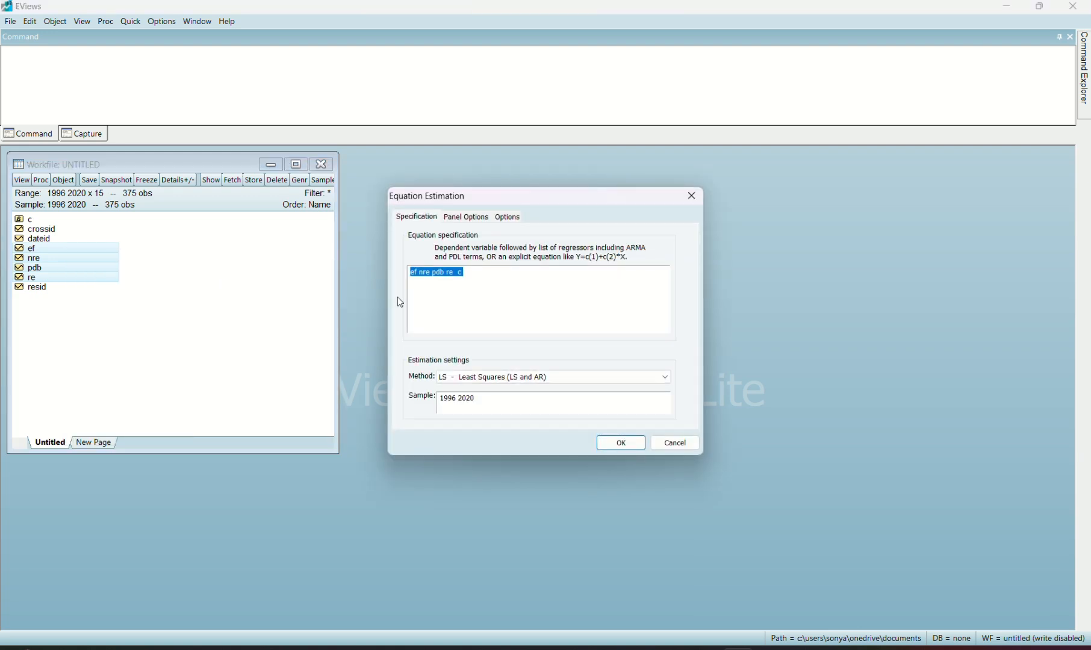
- Clear the pre-filled variable list from the equation specification
{"action": "left_click", "coordinate": [452, 289]}
{"action": "key", "text": "BackSpace"}
{"action": "key", "text": "BackSpace"}
{"action": "key", "text": "BackSpace"}
{"action": "key", "text": "BackSpace"}
{"action": "key", "text": "BackSpace"}
{"action": "key", "text": "BackSpace"}
{"action": "key", "text": "BackSpace"}
{"action": "key", "text": "BackSpace"}
{"action": "key", "text": "BackSpace"}
{"action": "key", "text": "BackSpace"}
{"action": "key", "text": "BackSpace"}
{"action": "key", "text": "BackSpace"}
{"action": "key", "text": "BackSpace"}
{"action": "key", "text": "BackSpace"}
{"action": "key", "text": "BackSpace"}
{"action": "key", "text": "Caps_Lock"}
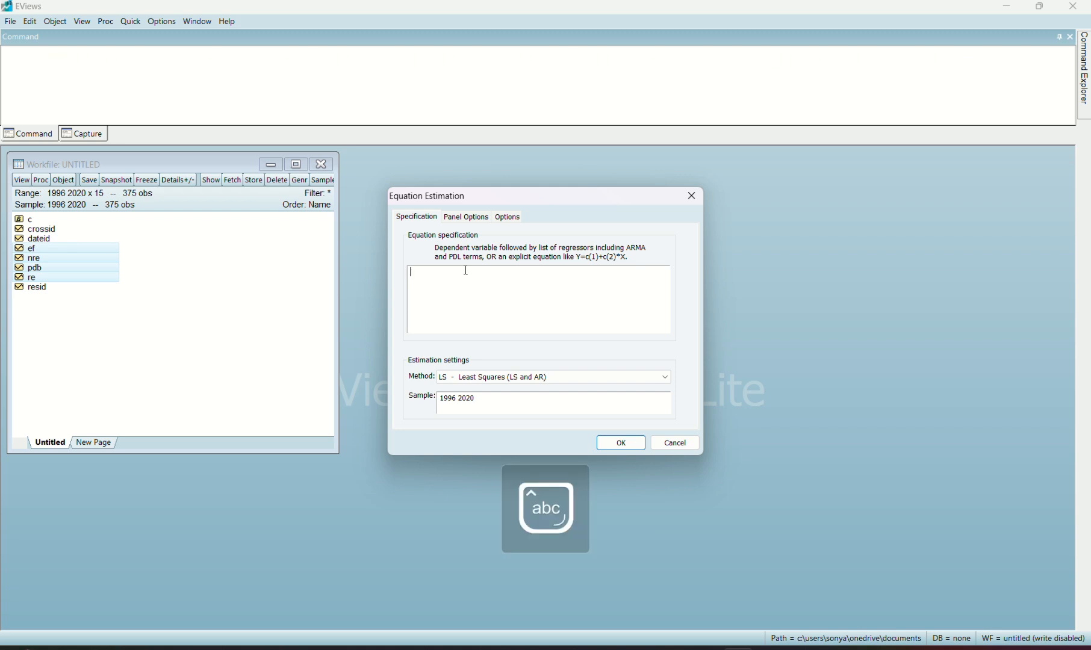
{"action": "type", "text": "y c"}
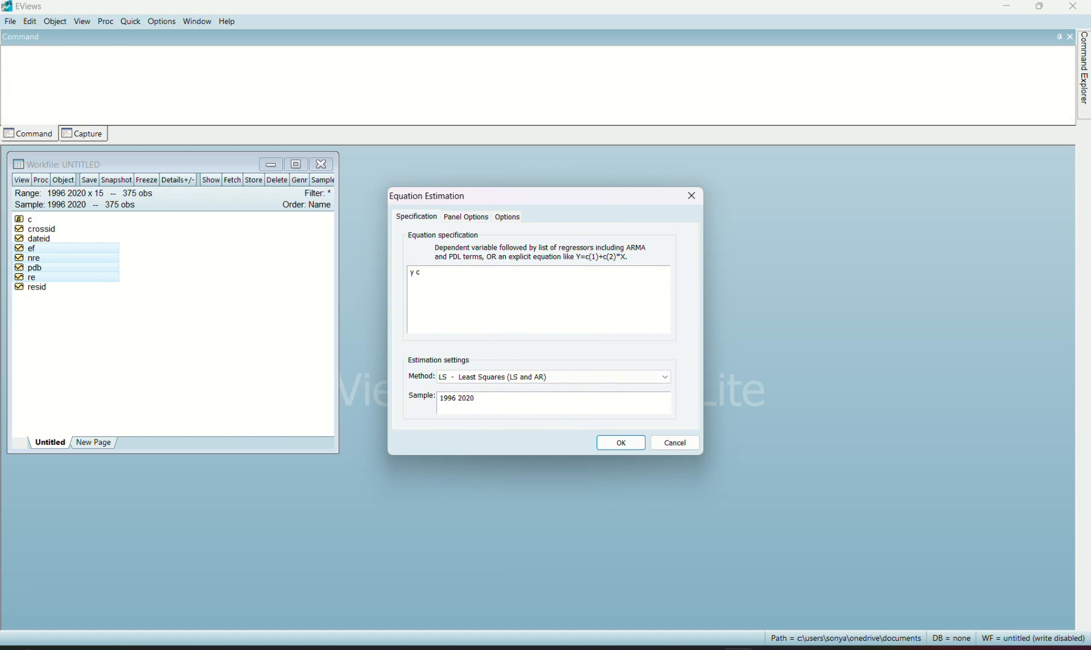
{"action": "type", "text": " x x x"}
{"action": "key", "text": "BackSpace"}
{"action": "key", "text": "BackSpace"}
{"action": "key", "text": "BackSpace"}
{"action": "key", "text": "BackSpace"}
{"action": "key", "text": "BackSpace"}
{"action": "key", "text": "BackSpace"}
{"action": "key", "text": "BackSpace"}
{"action": "key", "text": "BackSpace"}
- Enter the equation specification as pdb c nre re ef
{"action": "type", "text": "pdb c"}
{"action": "type", "text": "nre re ef"}
{"action": "left_click", "coordinate": [537, 281]}
- Set the cross-section effects to Fixed and estimate the panel equation
{"action": "left_click", "coordinate": [461, 217]}
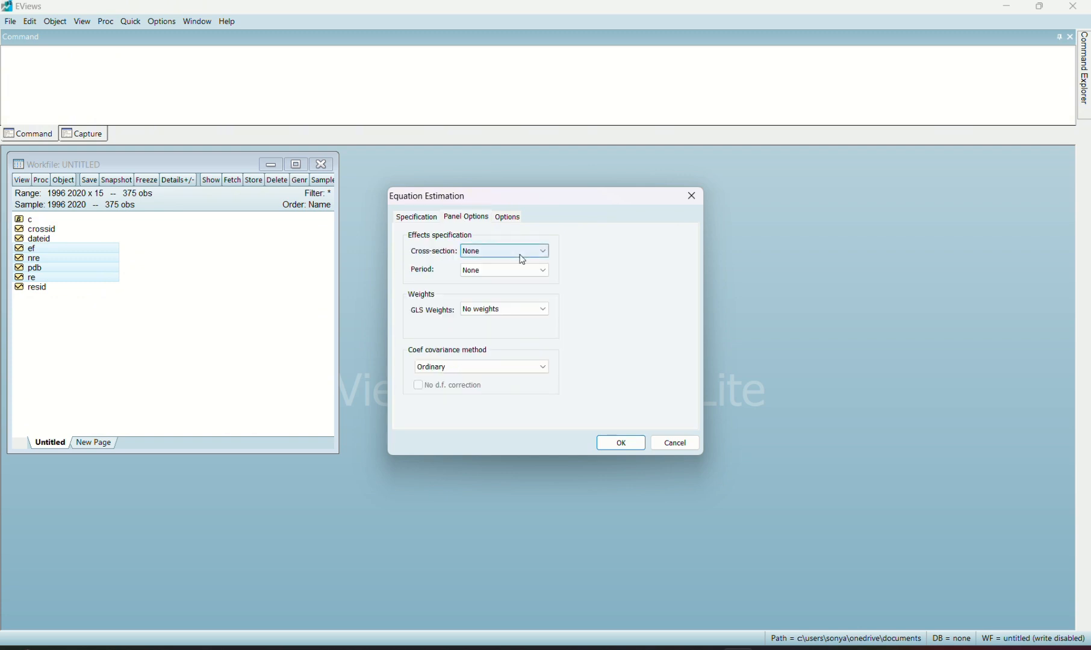
{"action": "left_click", "coordinate": [520, 254]}
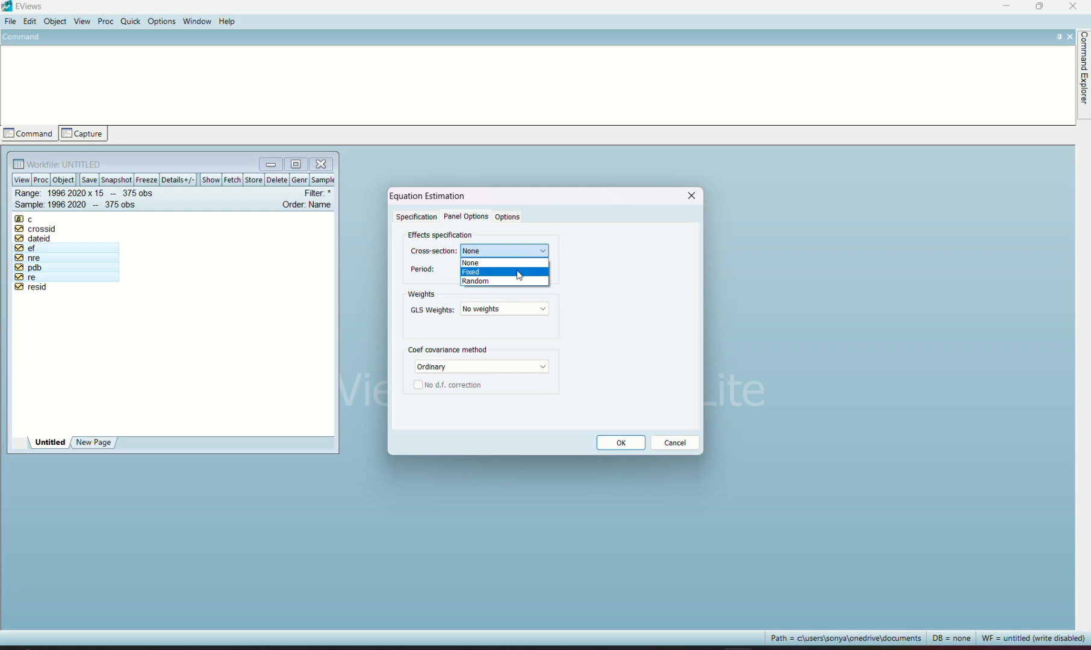
{"action": "left_click", "coordinate": [520, 272]}
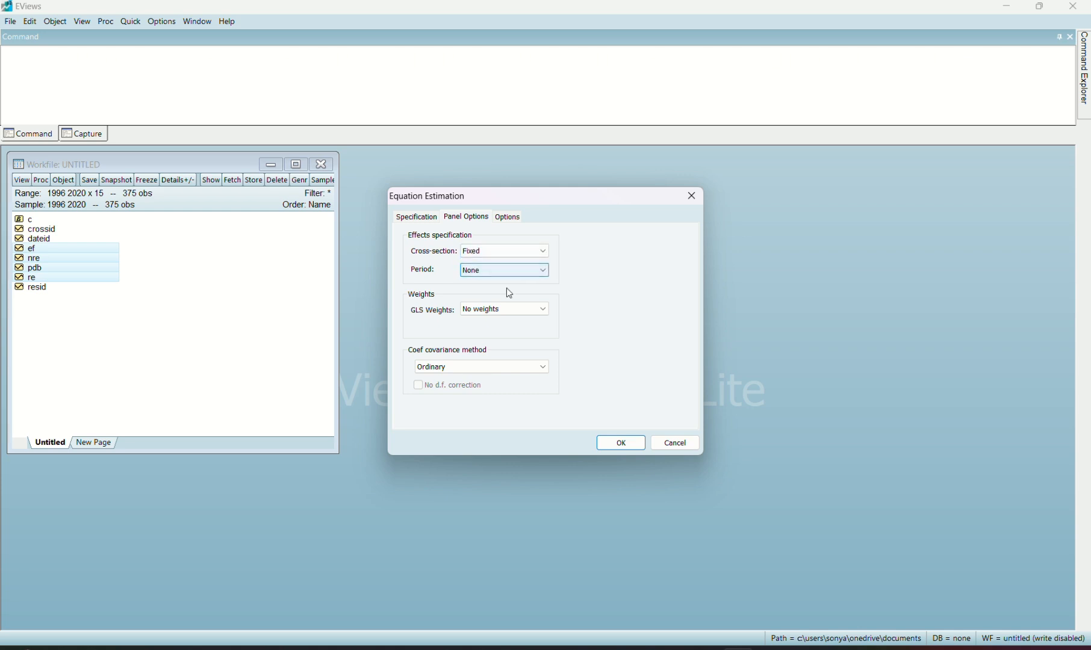
{"action": "left_click", "coordinate": [621, 443]}
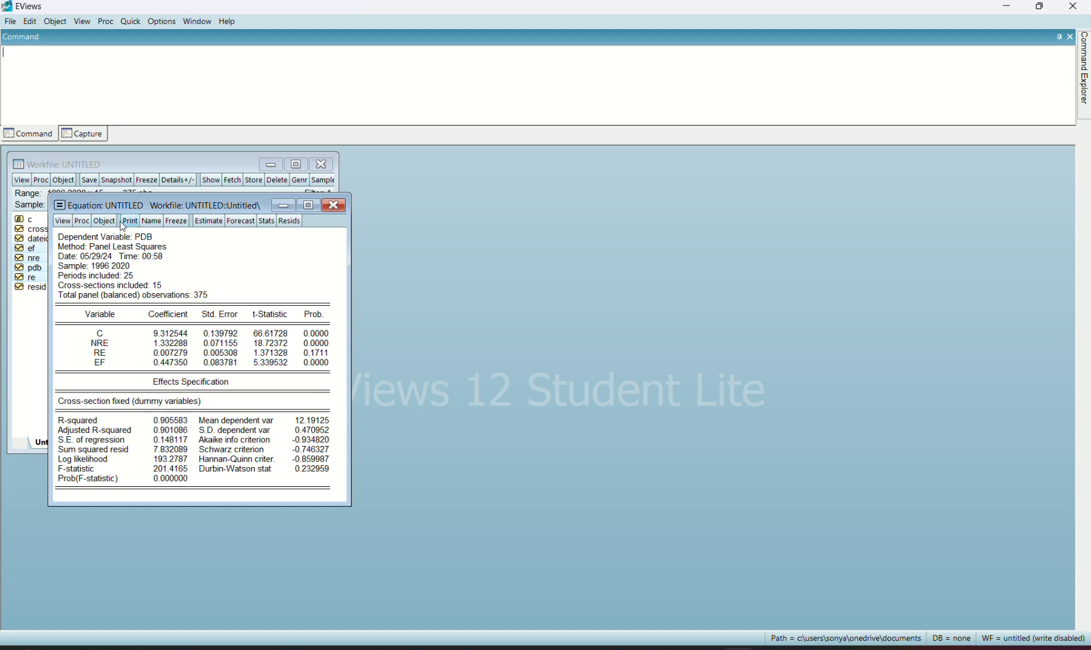
- Run the Redundant Fixed Effects - Likelihood Ratio test on the estimated equation for the Chow test
{"action": "left_click", "coordinate": [64, 222]}
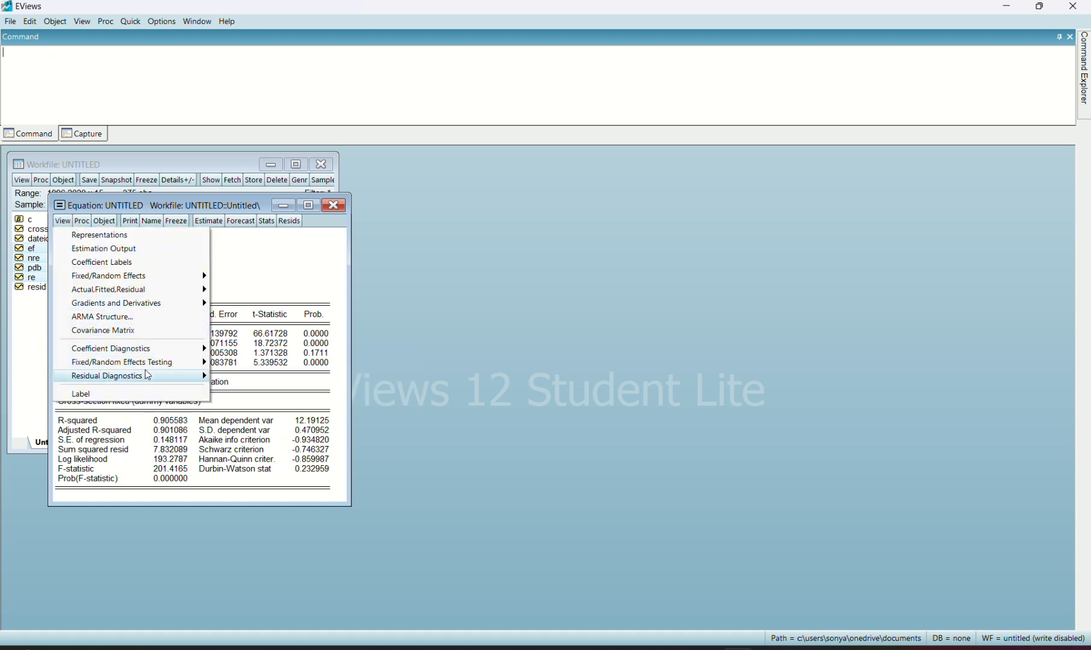
{"action": "mouse_move", "coordinate": [158, 365]}
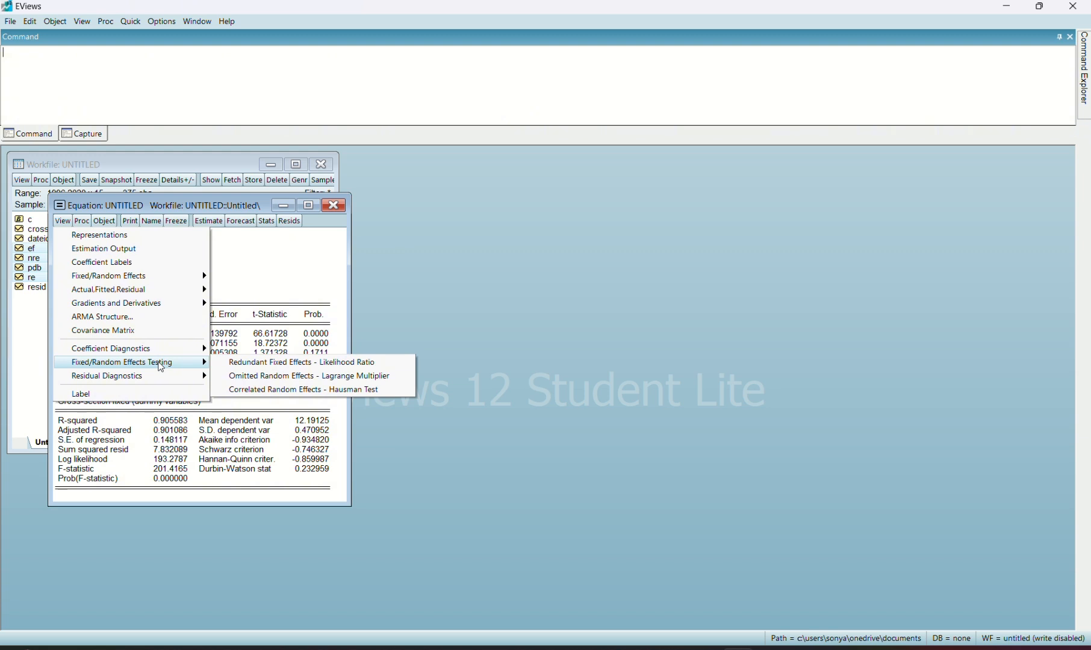
{"action": "left_click", "coordinate": [259, 364]}
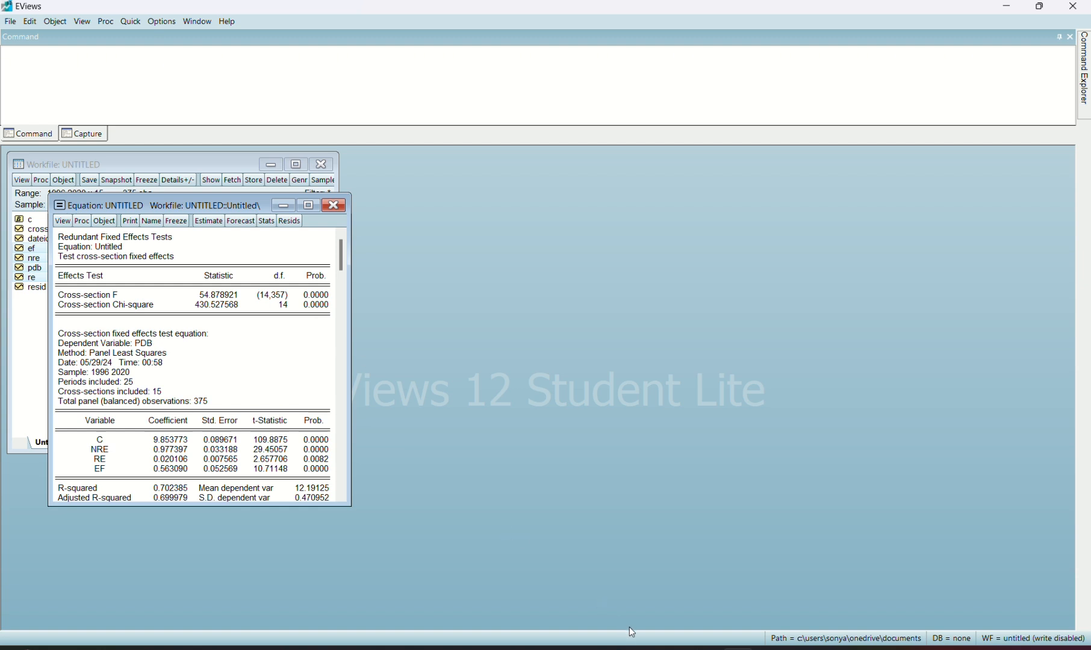
- Switch to the Word document HASIL UJI paling fix and highlight the UJI CHOW decision FEM in yellow
{"action": "mouse_move", "coordinate": [674, 648]}
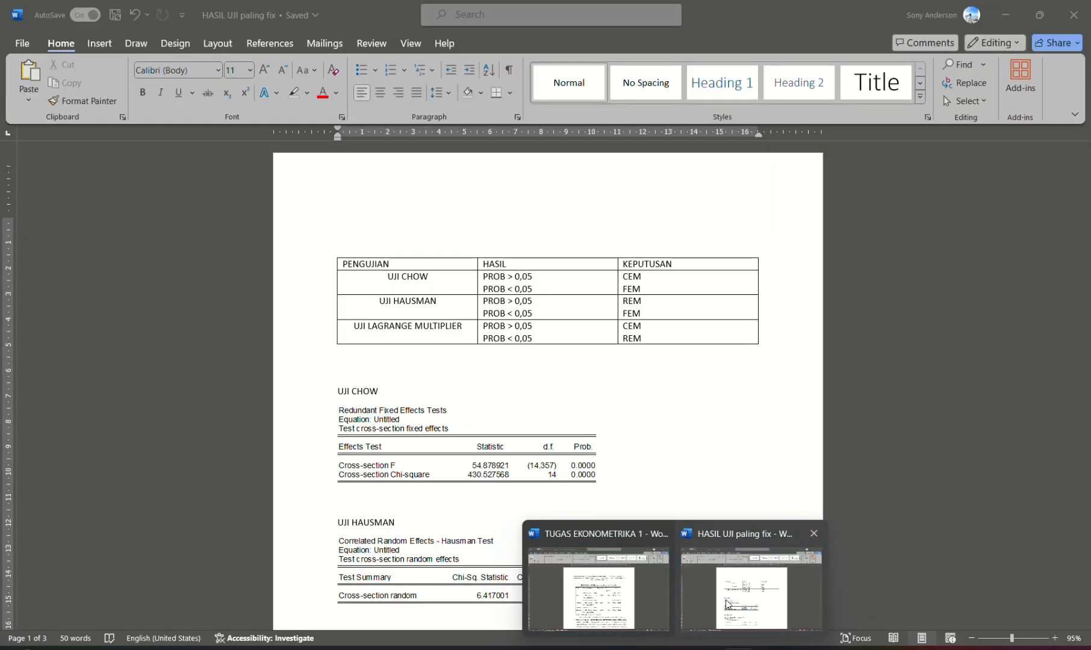
{"action": "left_click", "coordinate": [727, 604]}
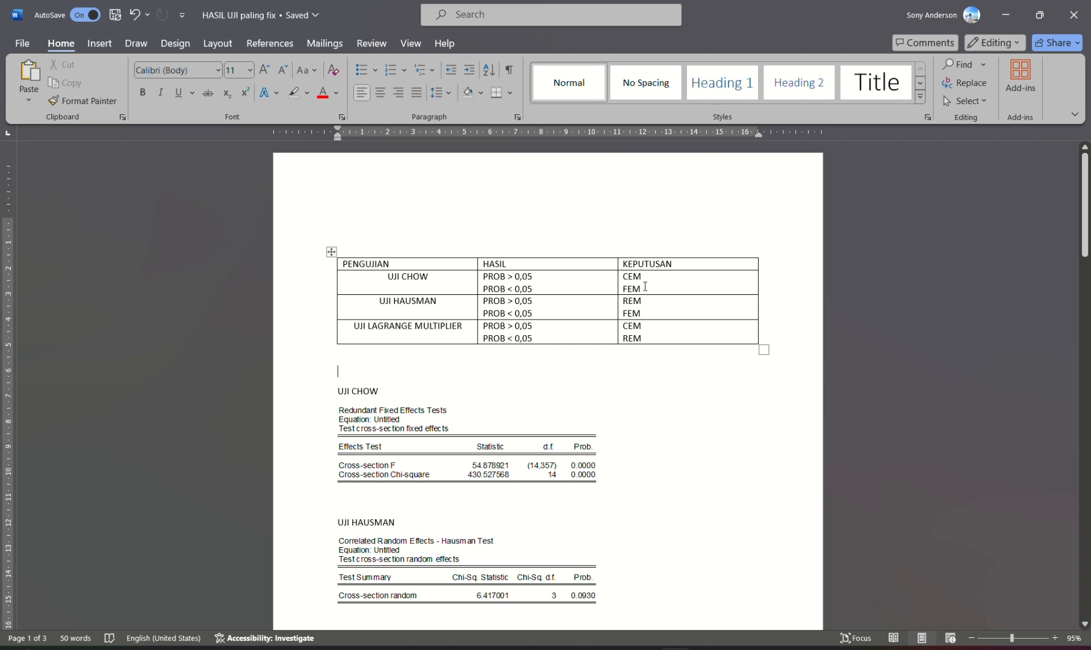
{"action": "left_click", "coordinate": [644, 287]}
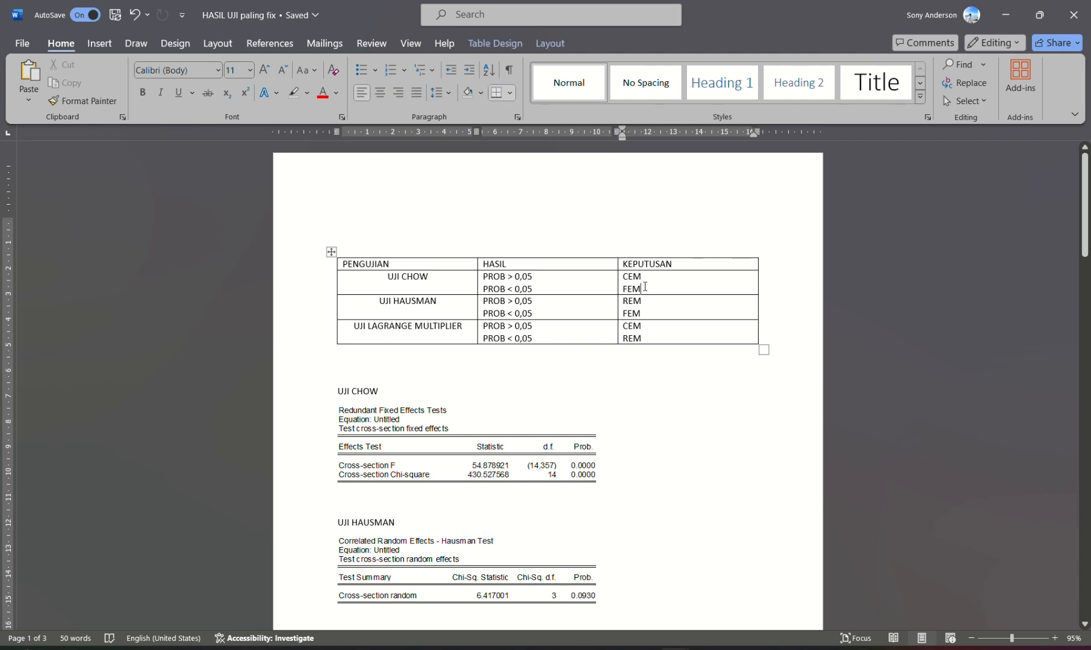
{"action": "left_click_drag", "start_coordinate": [644, 287], "coordinate": [627, 287]}
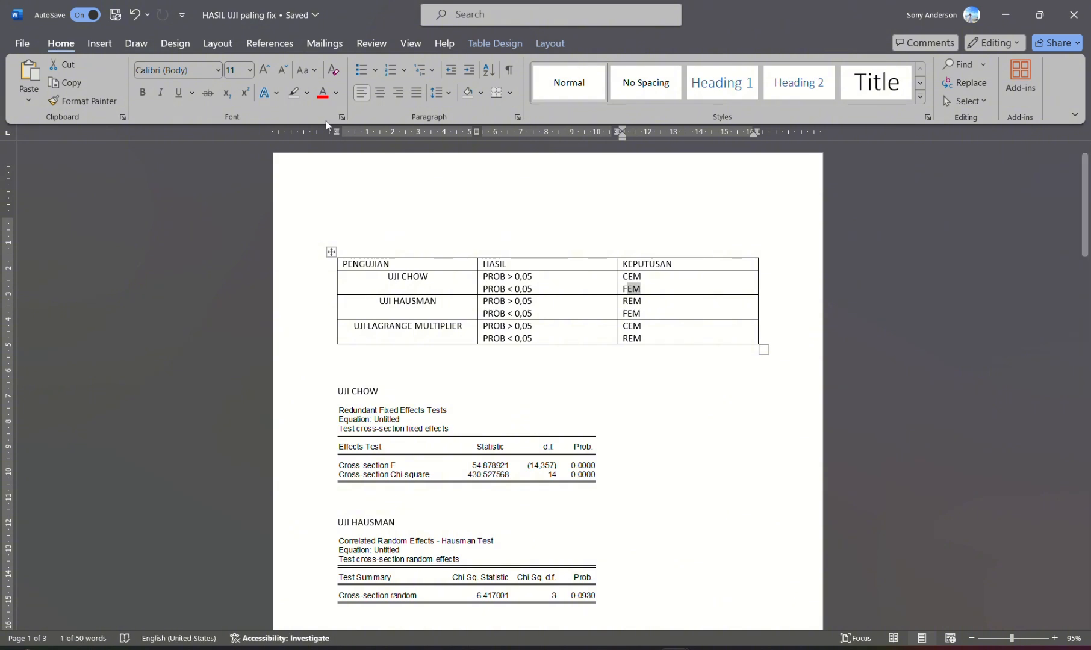
{"action": "left_click", "coordinate": [307, 93]}
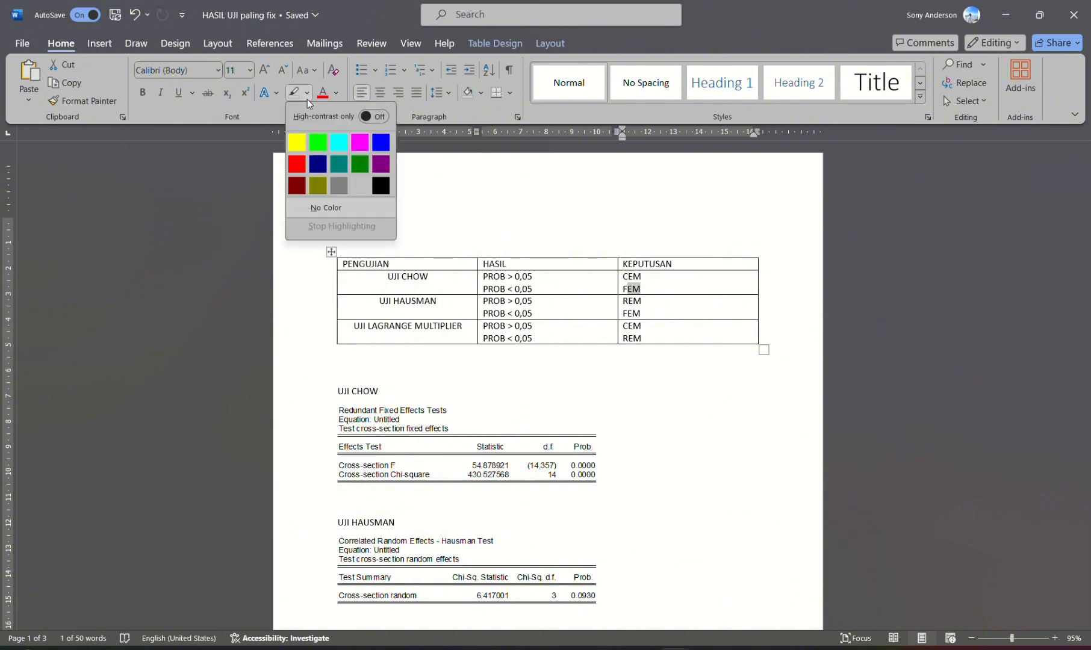
{"action": "left_click", "coordinate": [300, 142]}
{"action": "key", "text": "Left"}
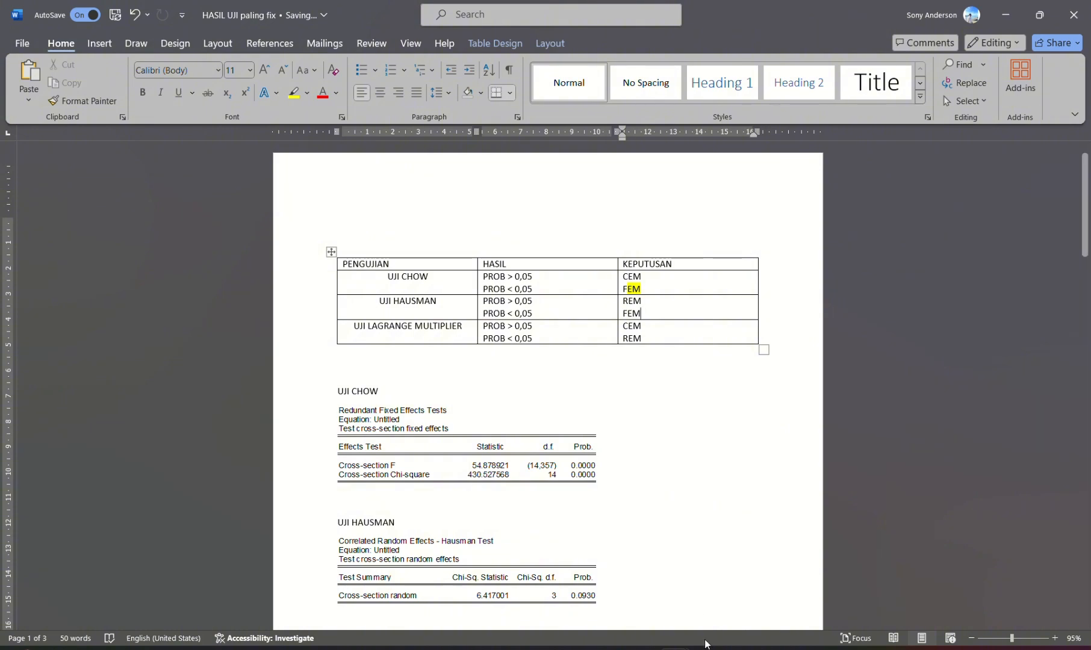
- Return to EViews and re-estimate the equation pdb c nre re ef with Random cross-section effects
{"action": "left_click", "coordinate": [739, 648]}
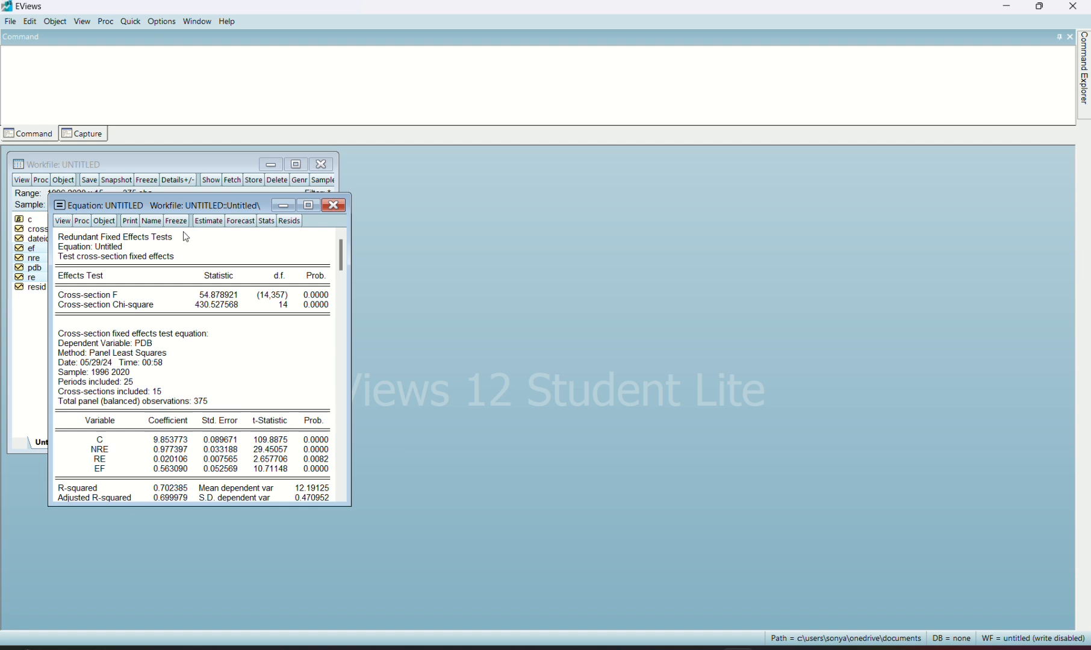
{"action": "left_click", "coordinate": [207, 223]}
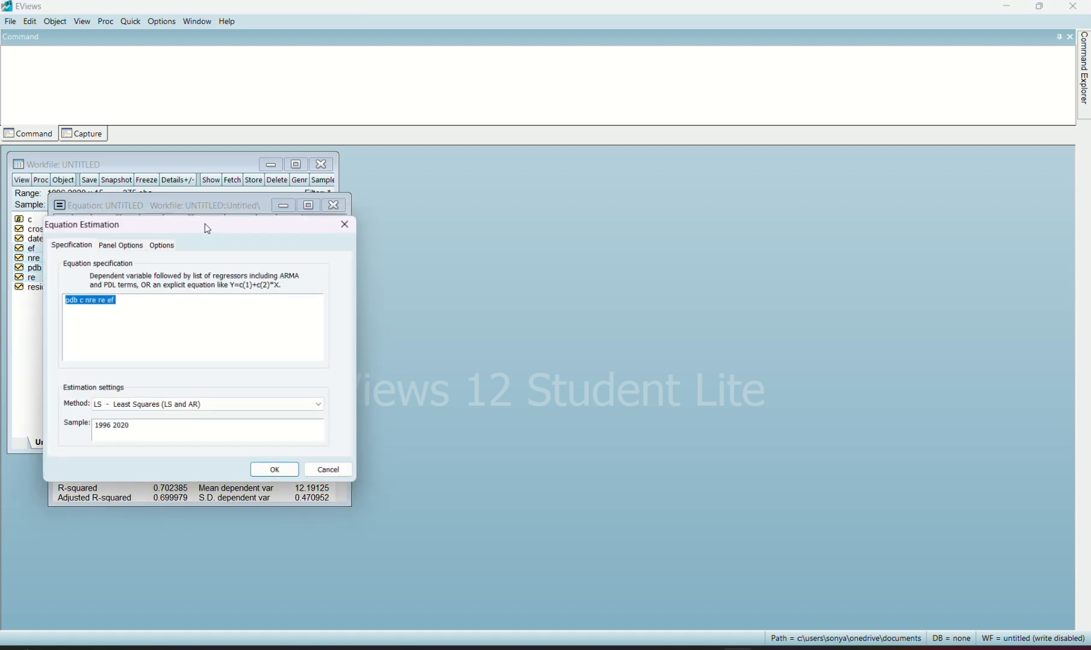
{"action": "left_click", "coordinate": [132, 299]}
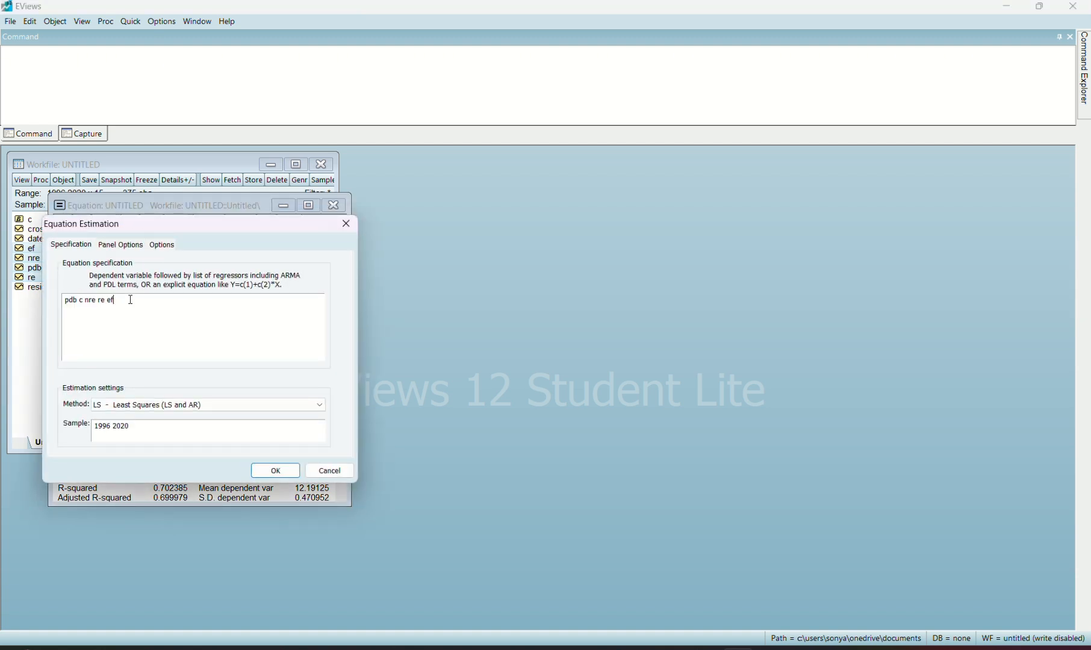
{"action": "left_click", "coordinate": [127, 246]}
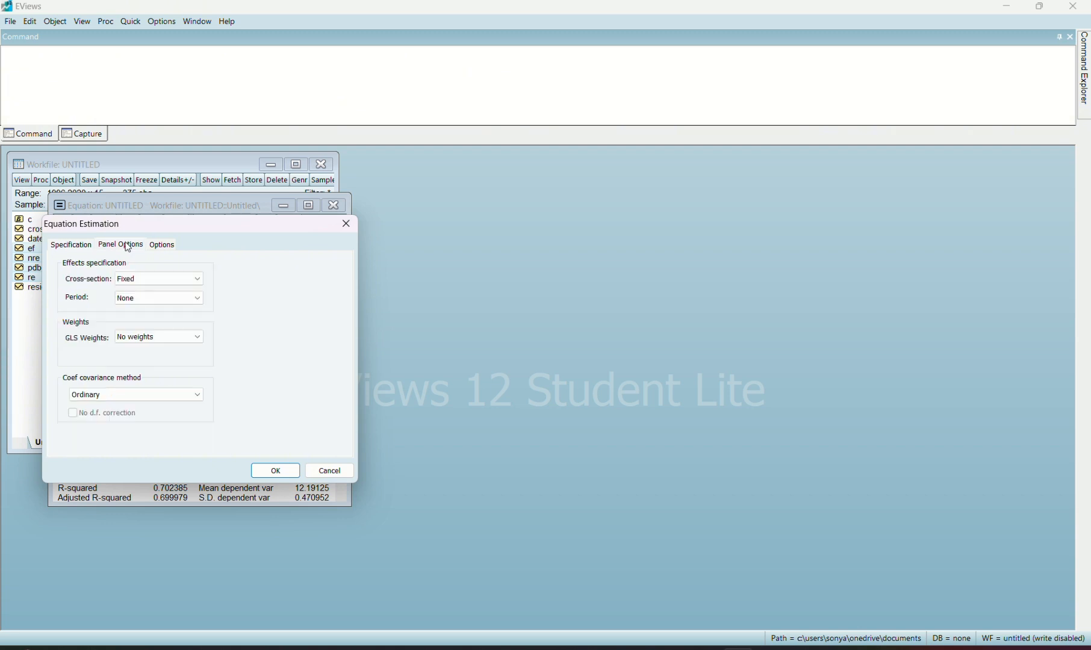
{"action": "left_click", "coordinate": [151, 279]}
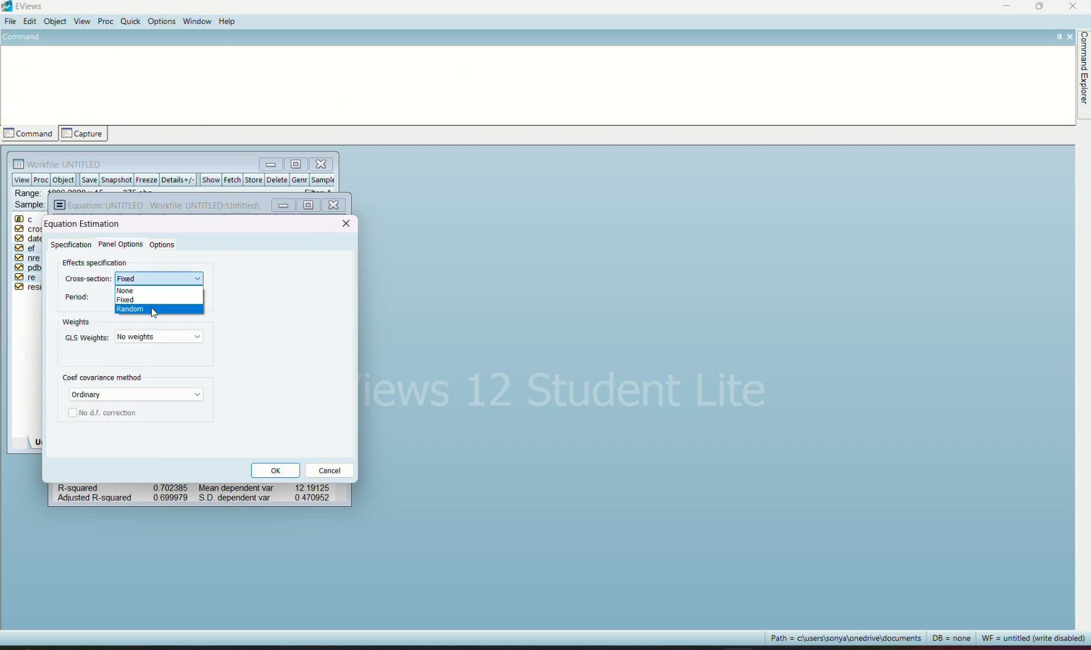
{"action": "left_click", "coordinate": [151, 307]}
{"action": "left_click", "coordinate": [275, 470]}
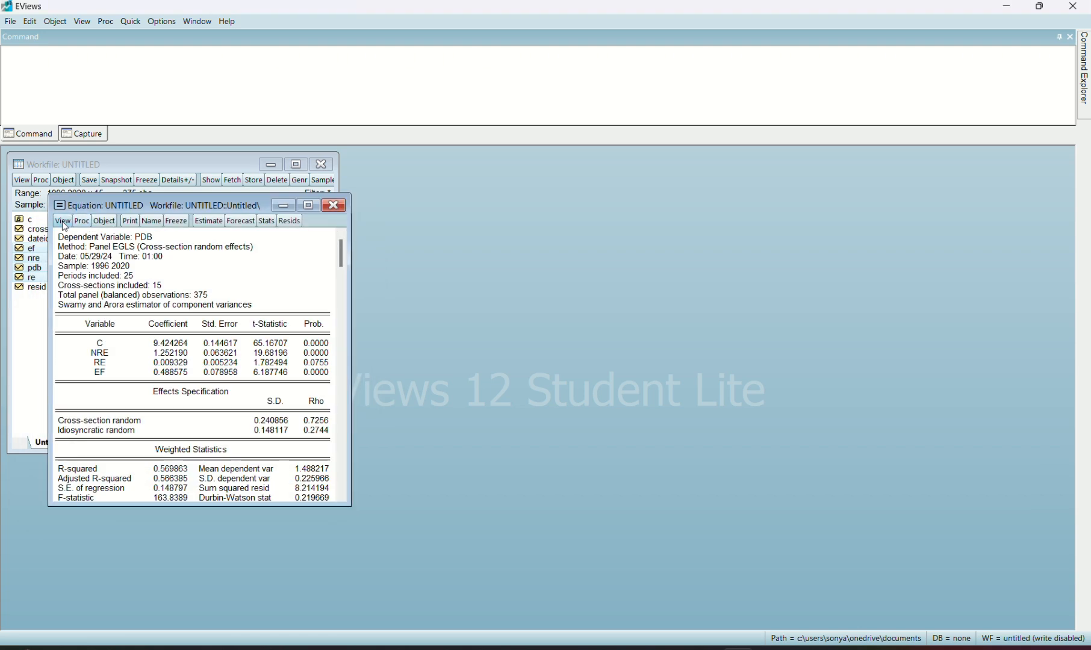
- Run the Correlated Random Effects - Hausman Test on the random-effects equation
{"action": "left_click", "coordinate": [64, 222]}
{"action": "mouse_move", "coordinate": [110, 364]}
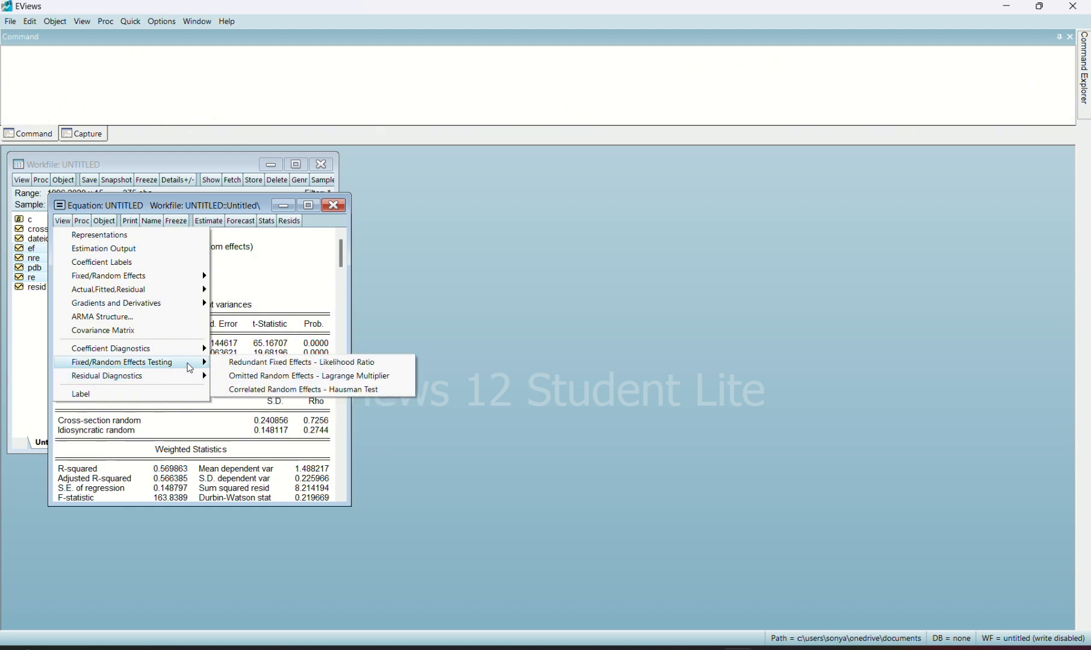
{"action": "left_click", "coordinate": [247, 391]}
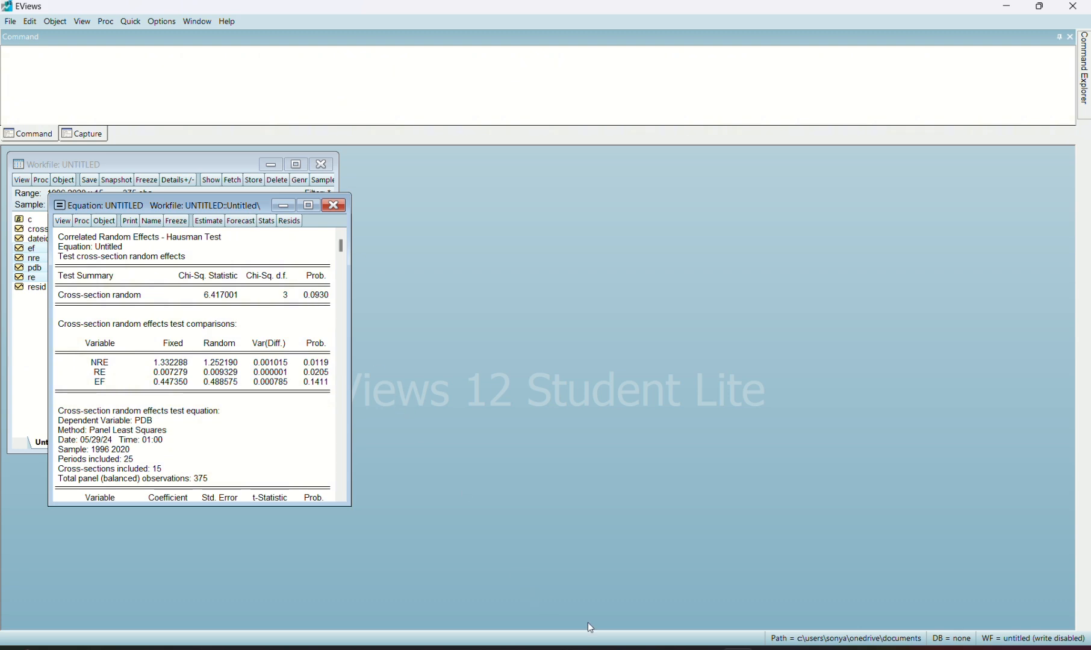
- Switch to the Word document HASIL UJI paling fix and highlight the UJI HAUSMAN decision REM in yellow
{"action": "mouse_move", "coordinate": [674, 649]}
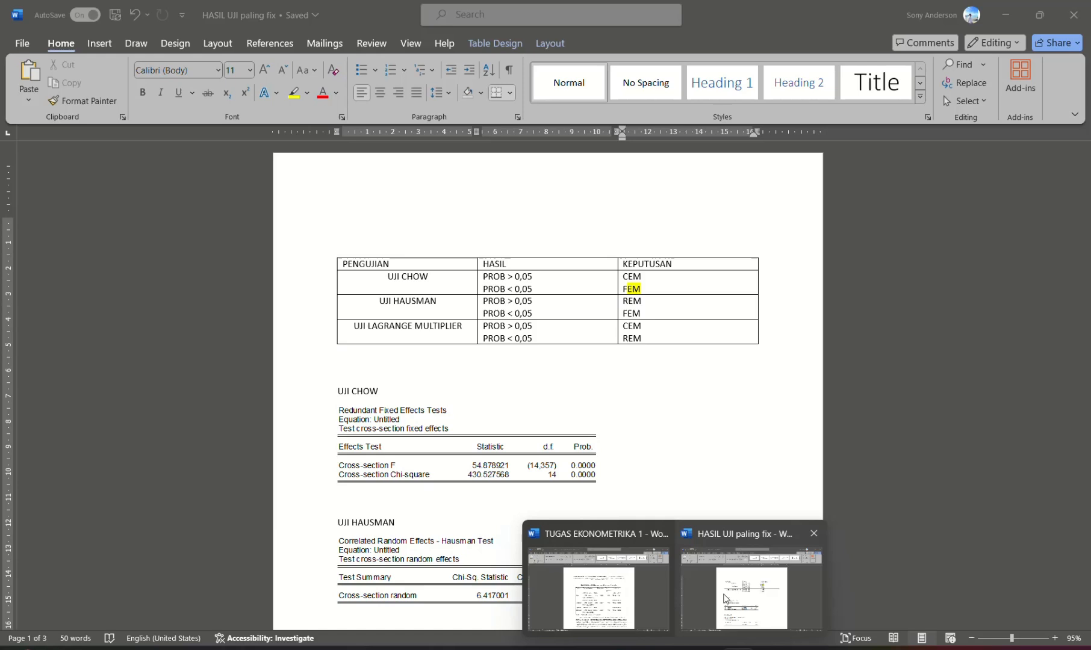
{"action": "left_click", "coordinate": [712, 596]}
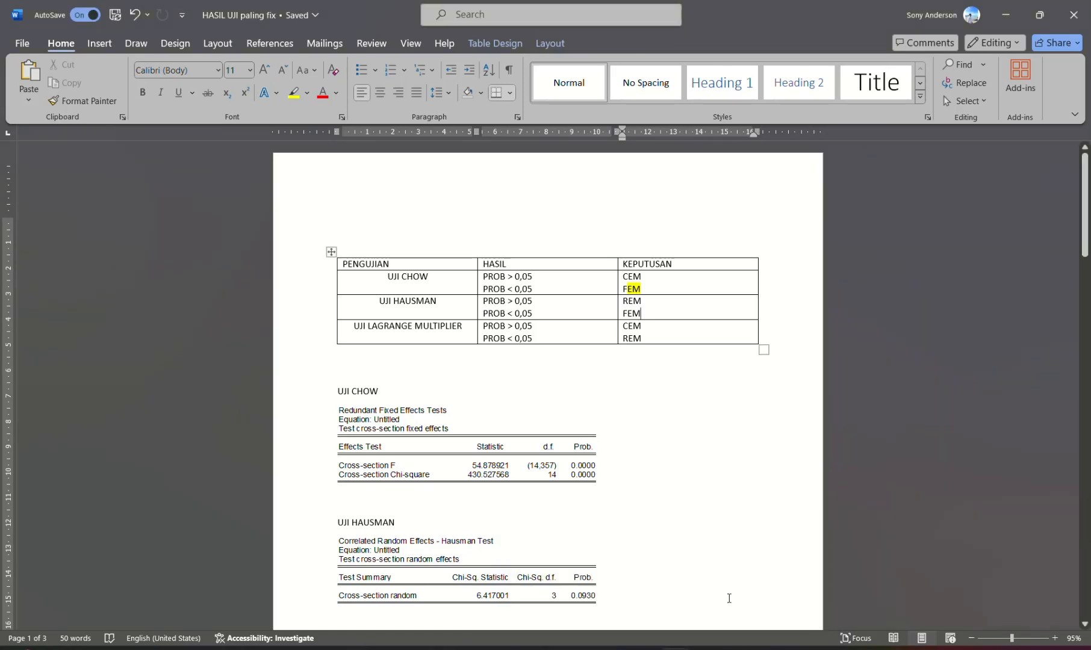
{"action": "left_click", "coordinate": [649, 303]}
{"action": "left_click_drag", "start_coordinate": [649, 302], "coordinate": [626, 304]}
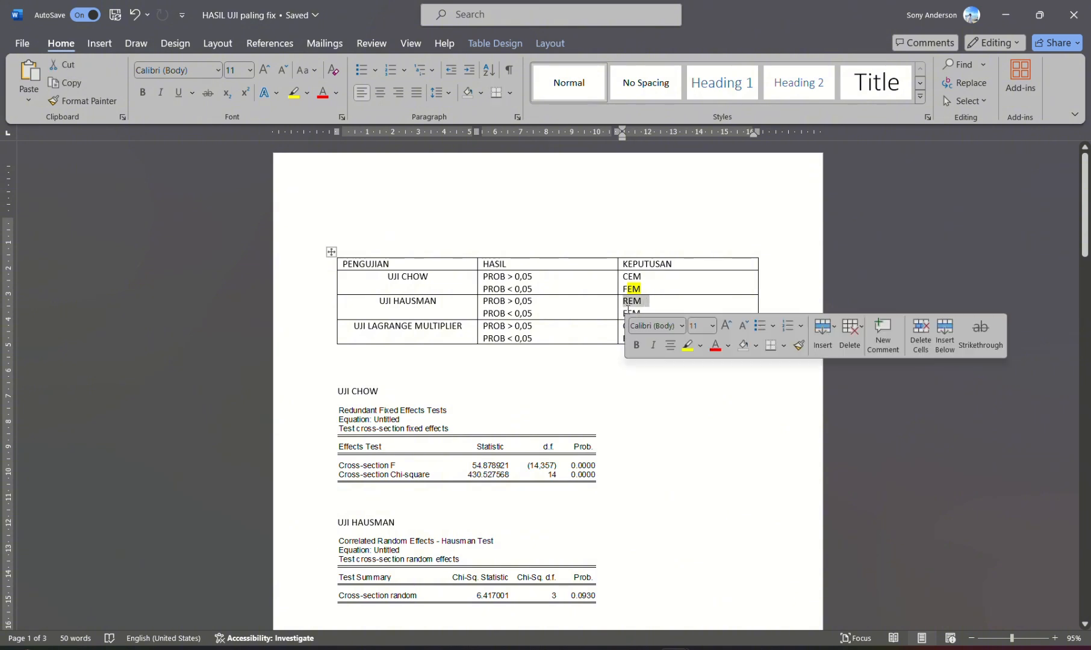
{"action": "left_click", "coordinate": [686, 346]}
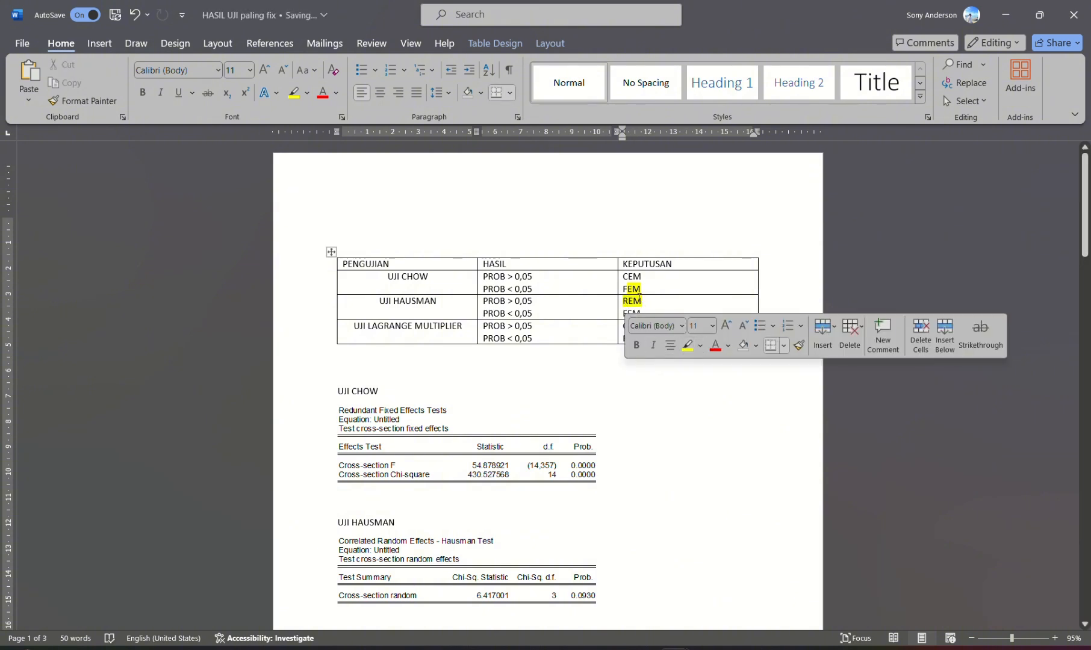
- Extend the yellow highlight over the whole word FEM in the UJI CHOW row, then review the UJI LAGRANGE MULTIPLIER row
{"action": "left_click_drag", "start_coordinate": [641, 287], "coordinate": [622, 289]}
{"action": "left_click", "coordinate": [688, 335]}
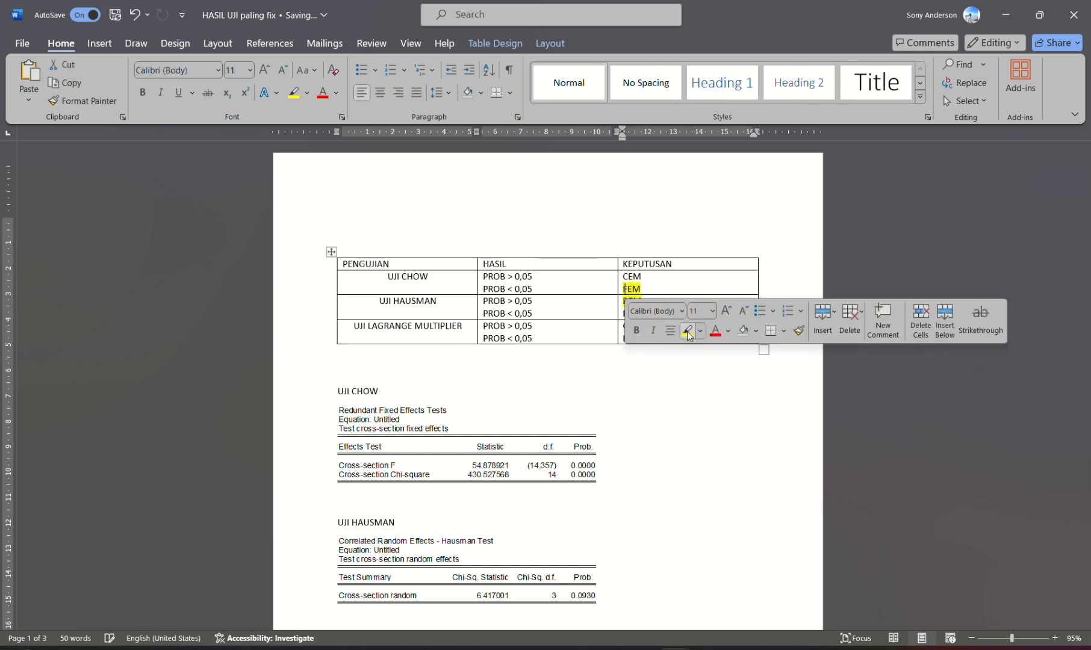
{"action": "left_click", "coordinate": [674, 374]}
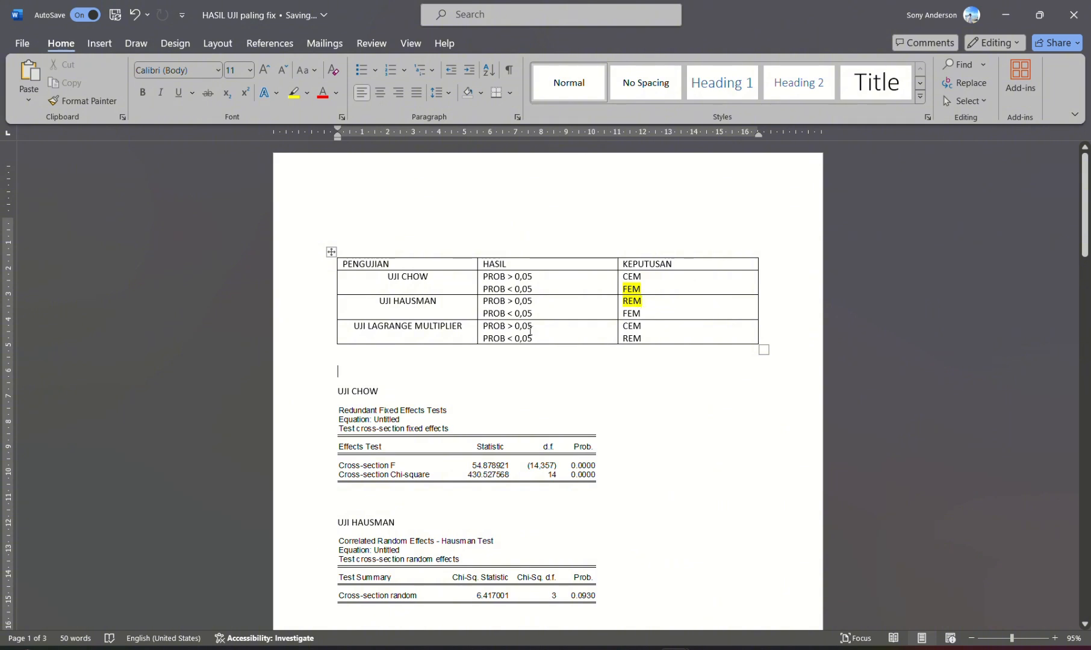
{"action": "left_click", "coordinate": [457, 323]}
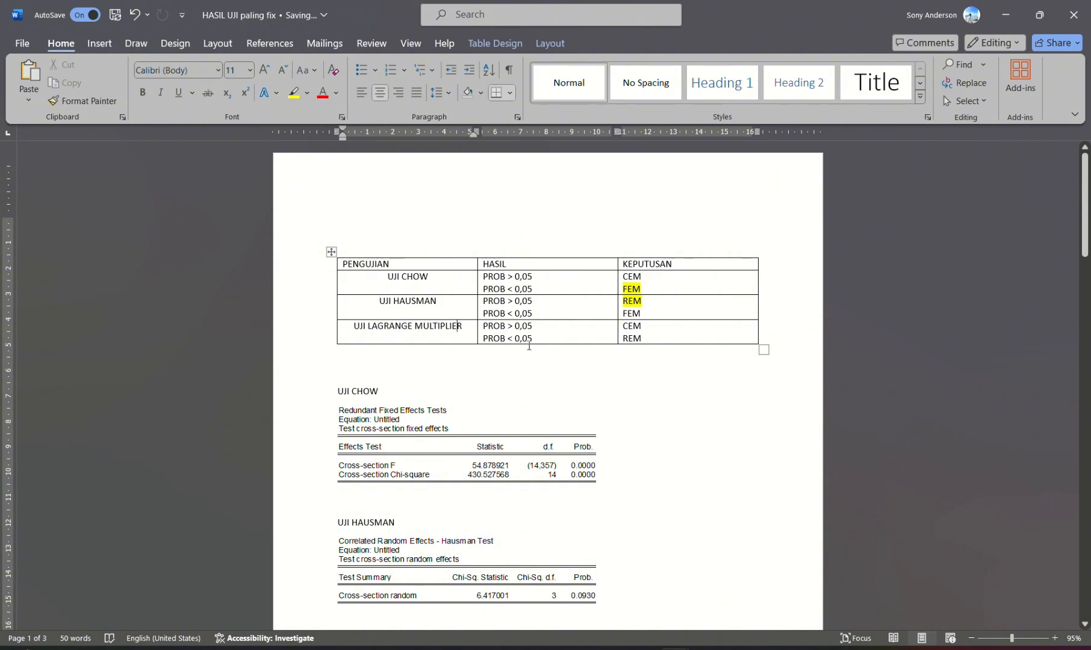
{"action": "left_click", "coordinate": [647, 340]}
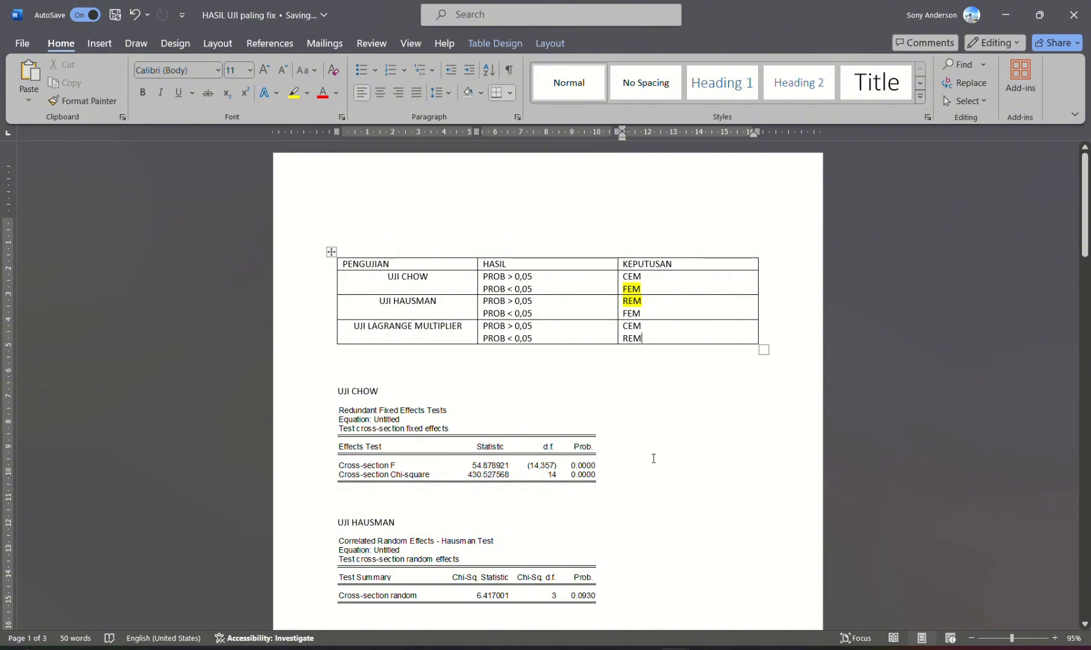
- Return to EViews and re-estimate the equation pdb c nre re ef with cross-section effects set to None
{"action": "mouse_move", "coordinate": [736, 648]}
{"action": "left_click", "coordinate": [737, 577]}
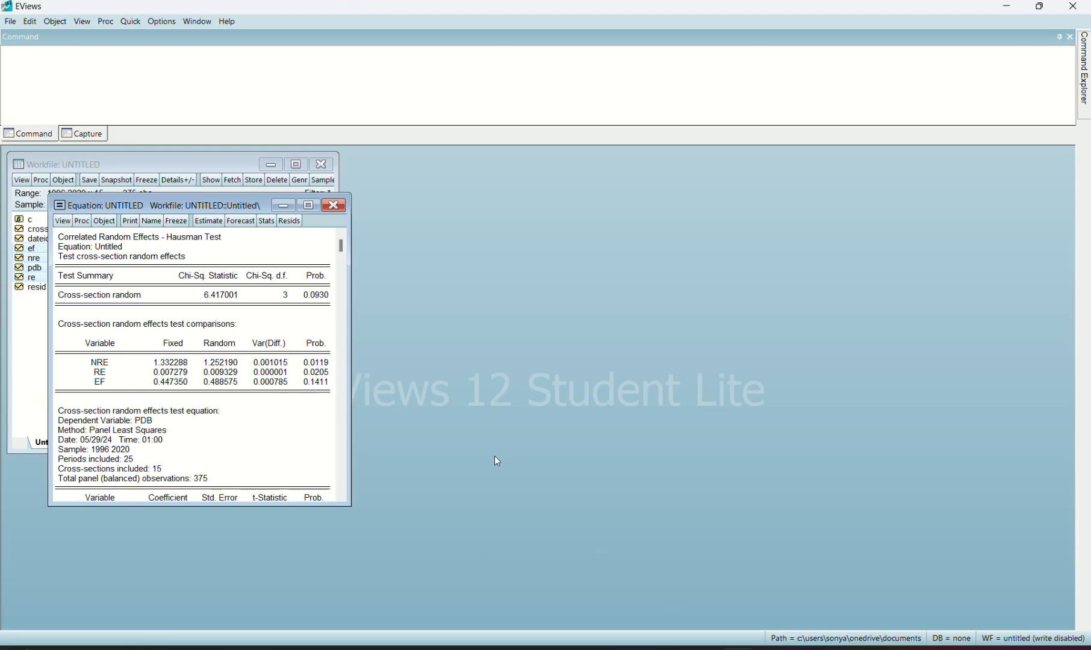
{"action": "left_click", "coordinate": [216, 227]}
{"action": "left_click", "coordinate": [133, 298]}
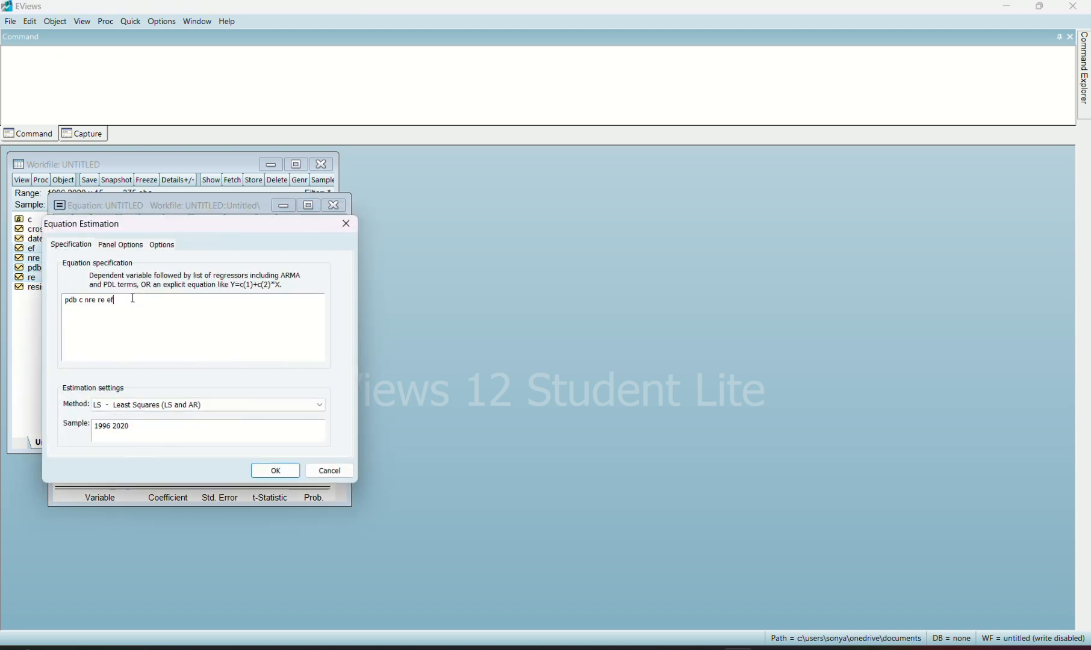
{"action": "left_click", "coordinate": [121, 247]}
{"action": "left_click", "coordinate": [134, 280]}
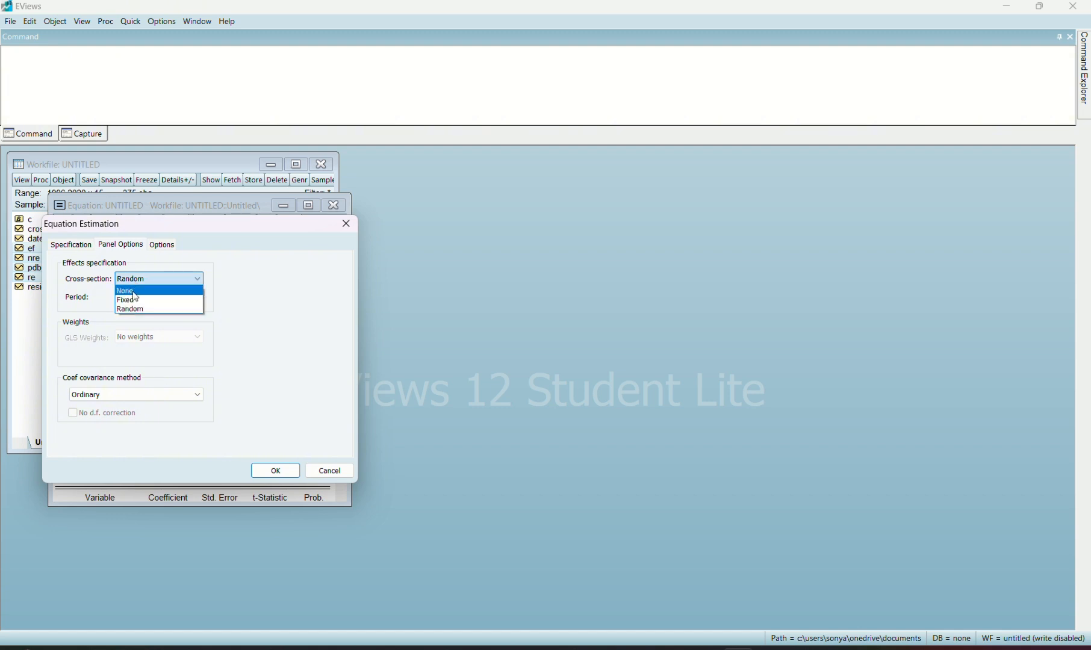
{"action": "left_click", "coordinate": [131, 291]}
{"action": "left_click", "coordinate": [275, 470]}
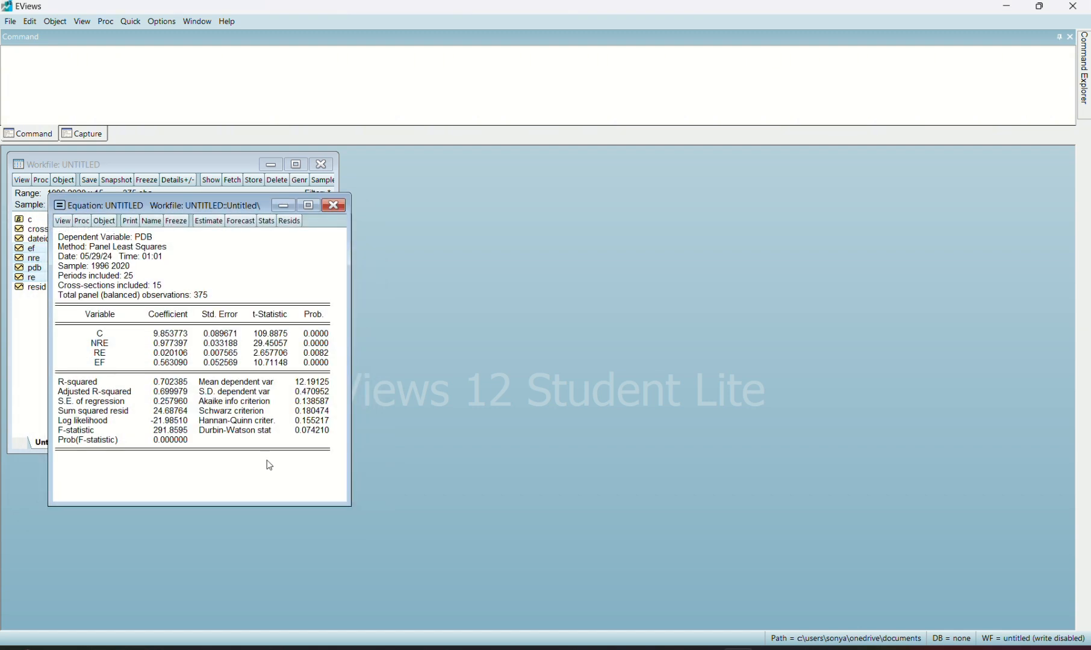
- Run the Omitted Random Effects - Lagrange Multiplier test on the estimated PDB equation
{"action": "left_click", "coordinate": [63, 221]}
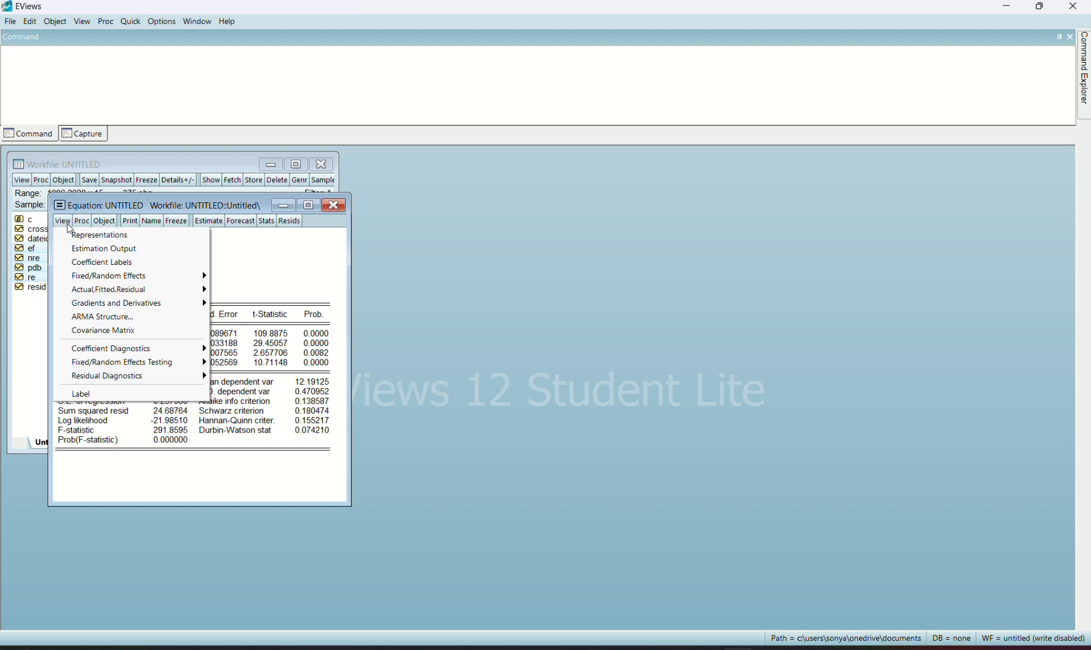
{"action": "mouse_move", "coordinate": [171, 364]}
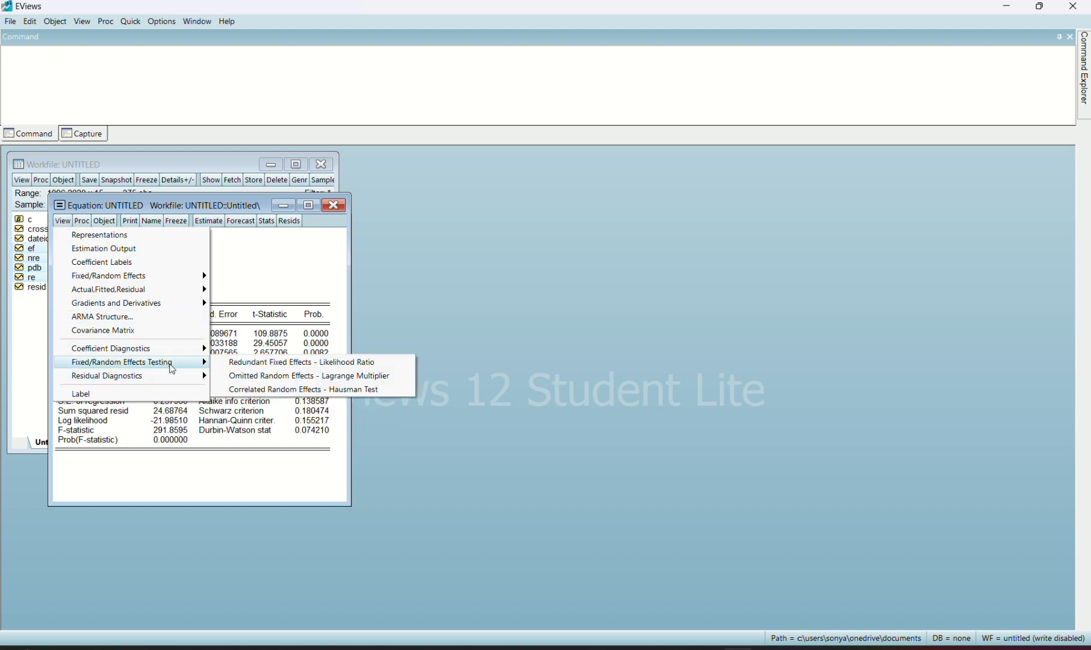
{"action": "left_click", "coordinate": [241, 378]}
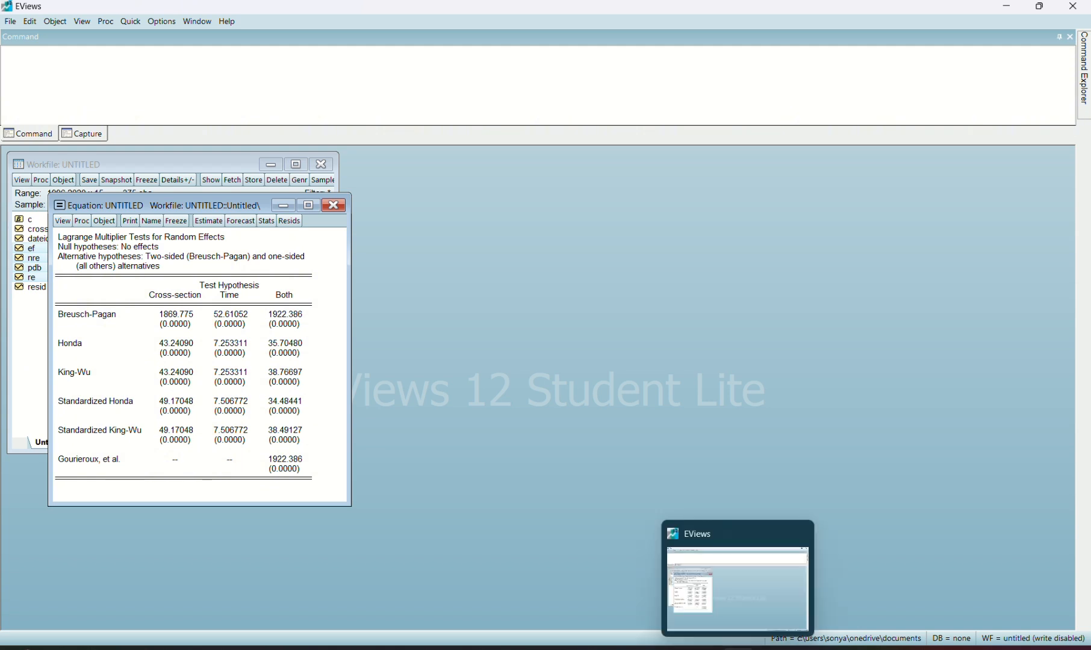
- Switch to the Word document HASIL UJI paling fix and highlight the REM decision in the UJI LAGRANGE MULTIPLIER row in yellow
{"action": "left_click", "coordinate": [675, 648]}
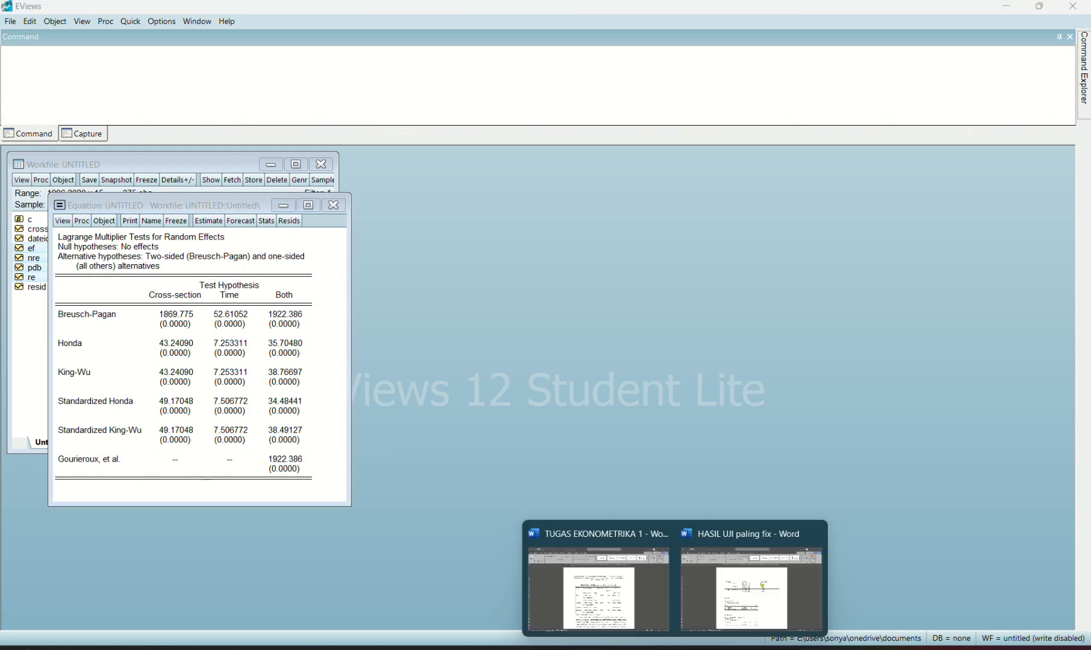
{"action": "left_click", "coordinate": [714, 606]}
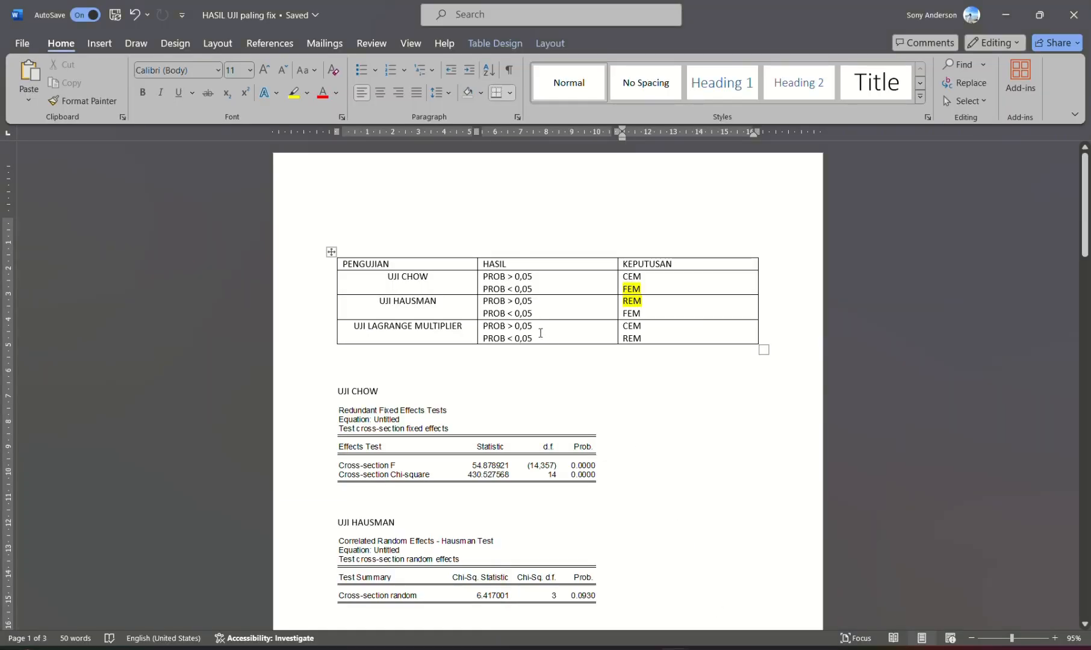
{"action": "left_click", "coordinate": [522, 341]}
{"action": "left_click", "coordinate": [649, 341]}
{"action": "left_click_drag", "start_coordinate": [646, 340], "coordinate": [627, 344]}
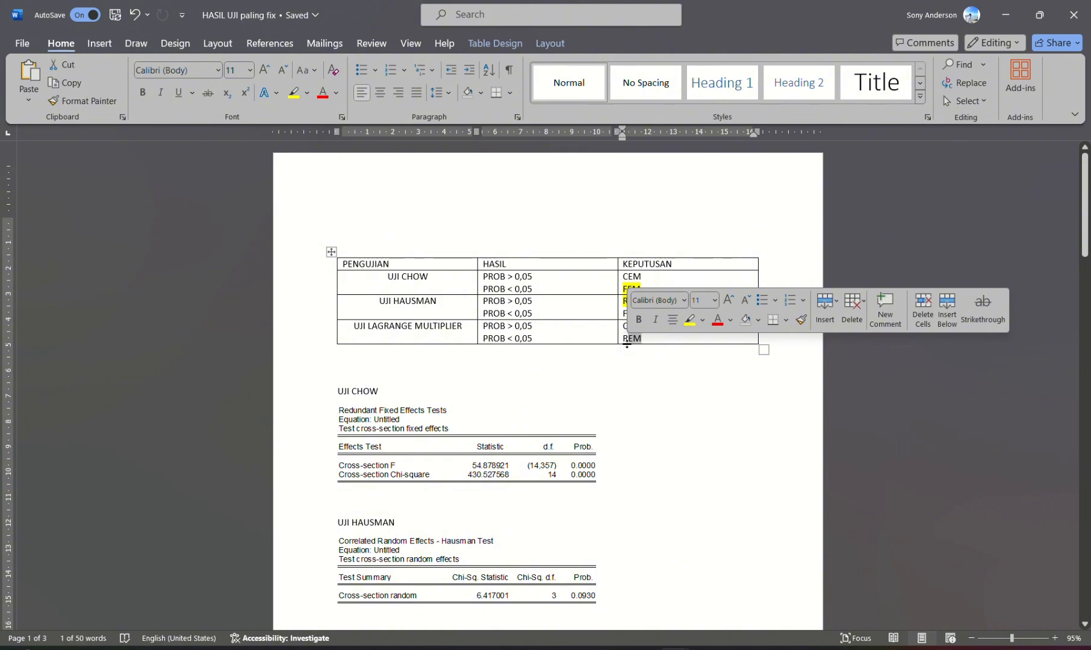
{"action": "left_click", "coordinate": [646, 337]}
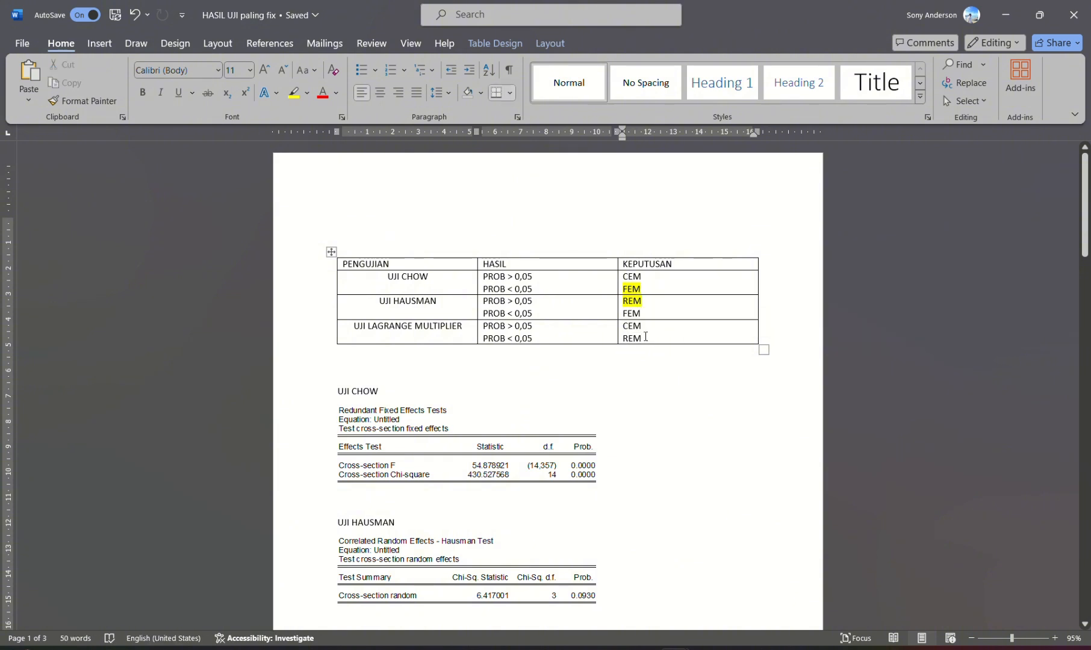
{"action": "left_click_drag", "start_coordinate": [646, 336], "coordinate": [622, 338]}
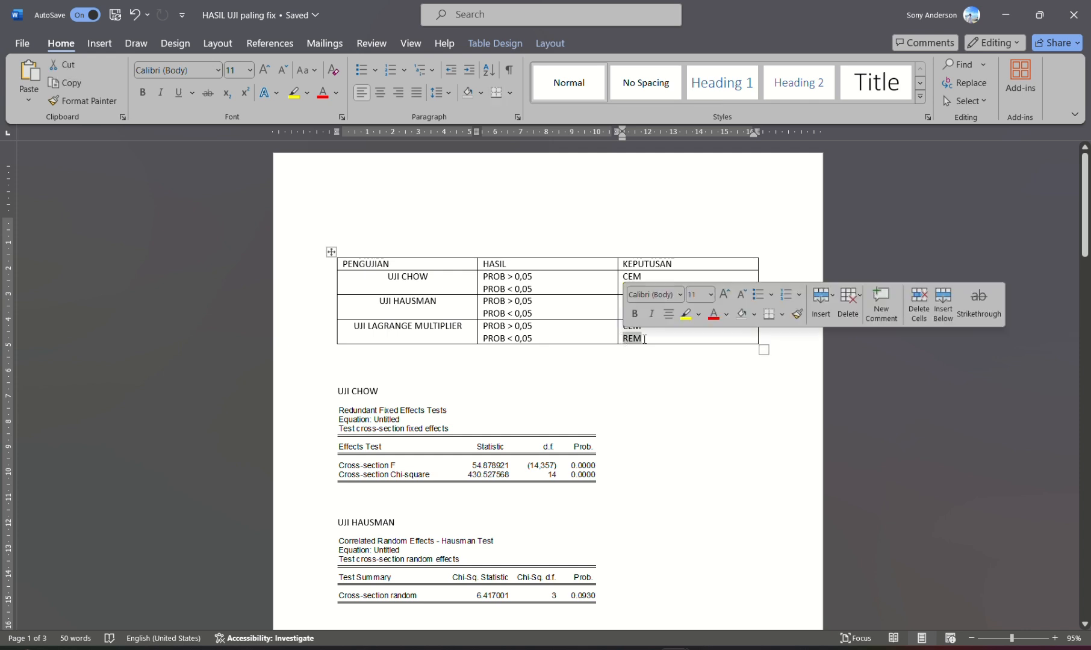
{"action": "left_click", "coordinate": [687, 314]}
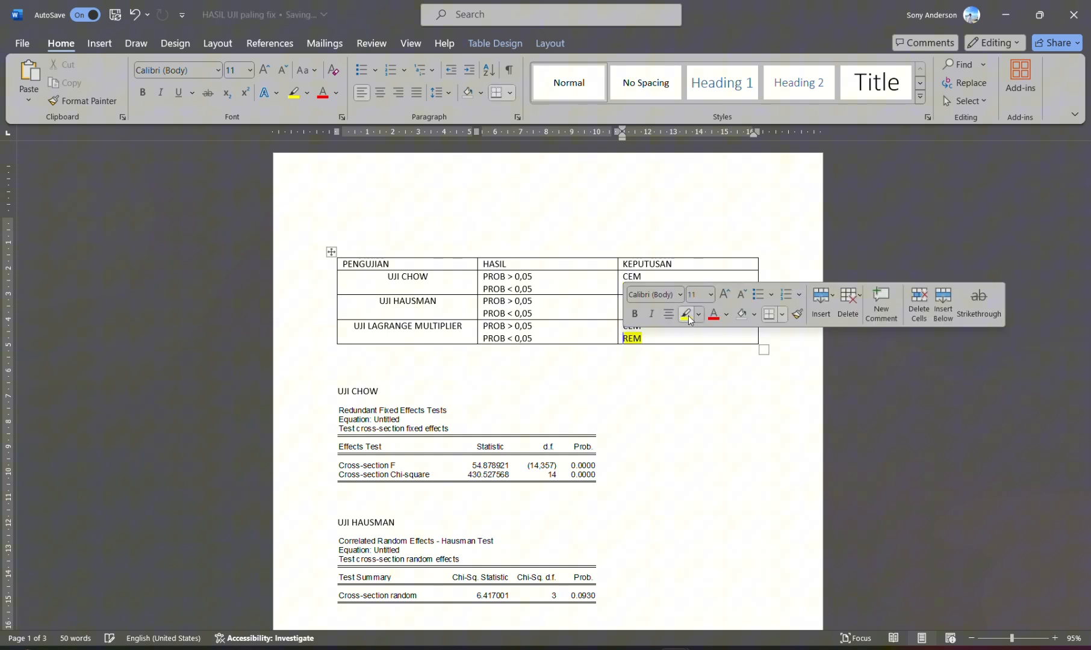
{"action": "left_click", "coordinate": [628, 358]}
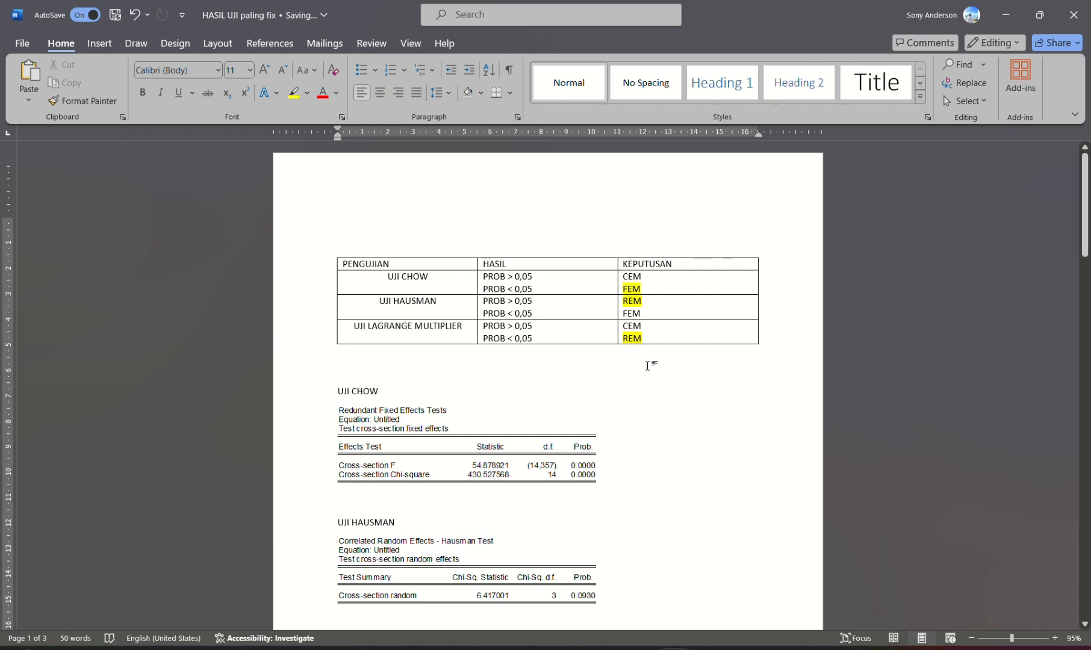
{"action": "scroll", "coordinate": [655, 390], "scroll_direction": "down", "scroll_amount": 1}
{"action": "scroll", "coordinate": [667, 476], "scroll_direction": "up", "scroll_amount": 1}
{"action": "mouse_move", "coordinate": [739, 645]}
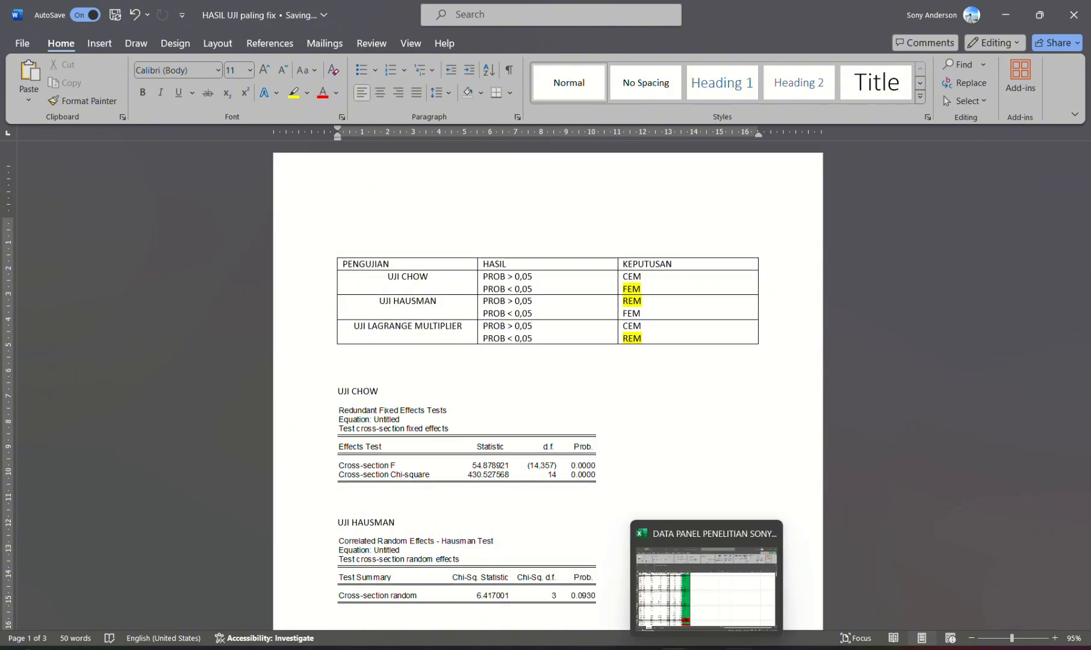
{"action": "left_click", "coordinate": [739, 646]}
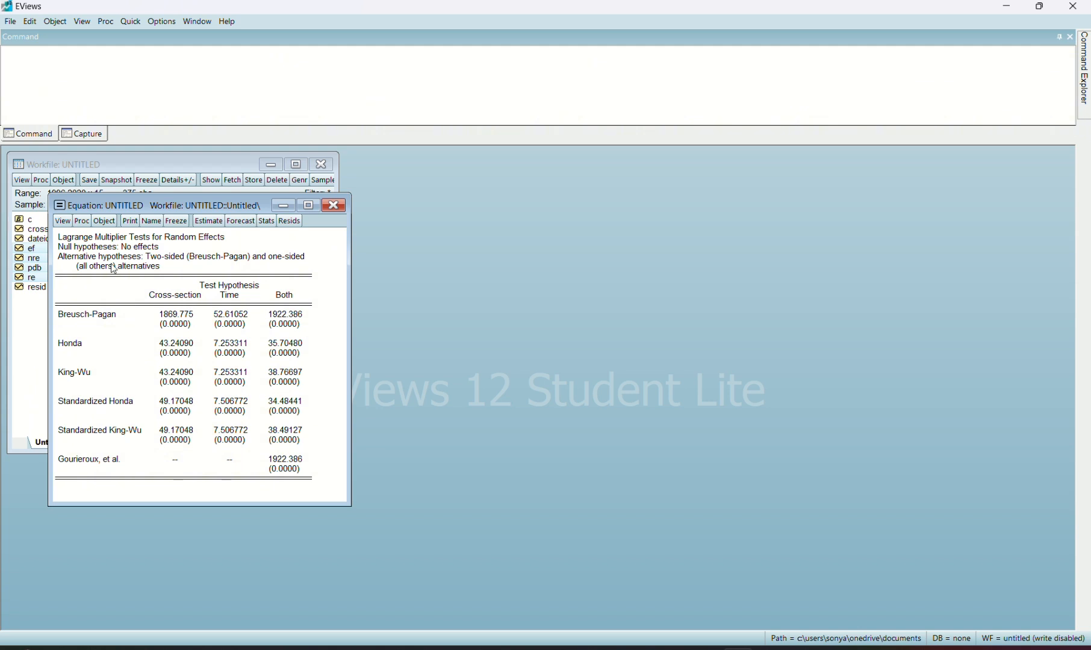
{"action": "left_click_drag", "start_coordinate": [61, 238], "coordinate": [249, 351]}
{"action": "right_click", "coordinate": [235, 330]}
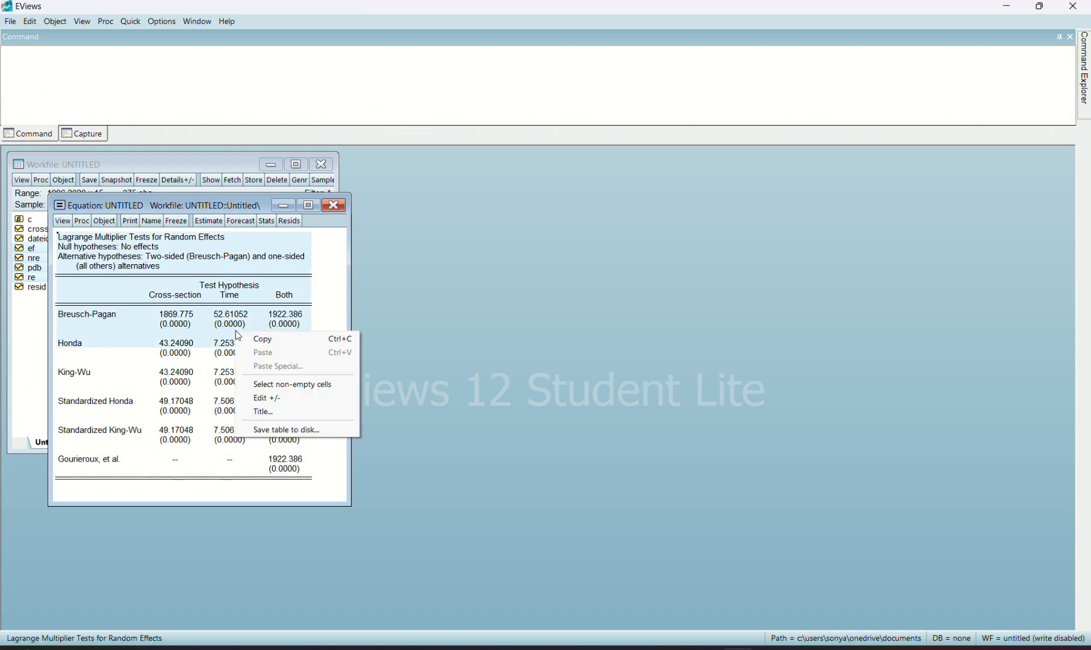
{"action": "left_click", "coordinate": [185, 347]}
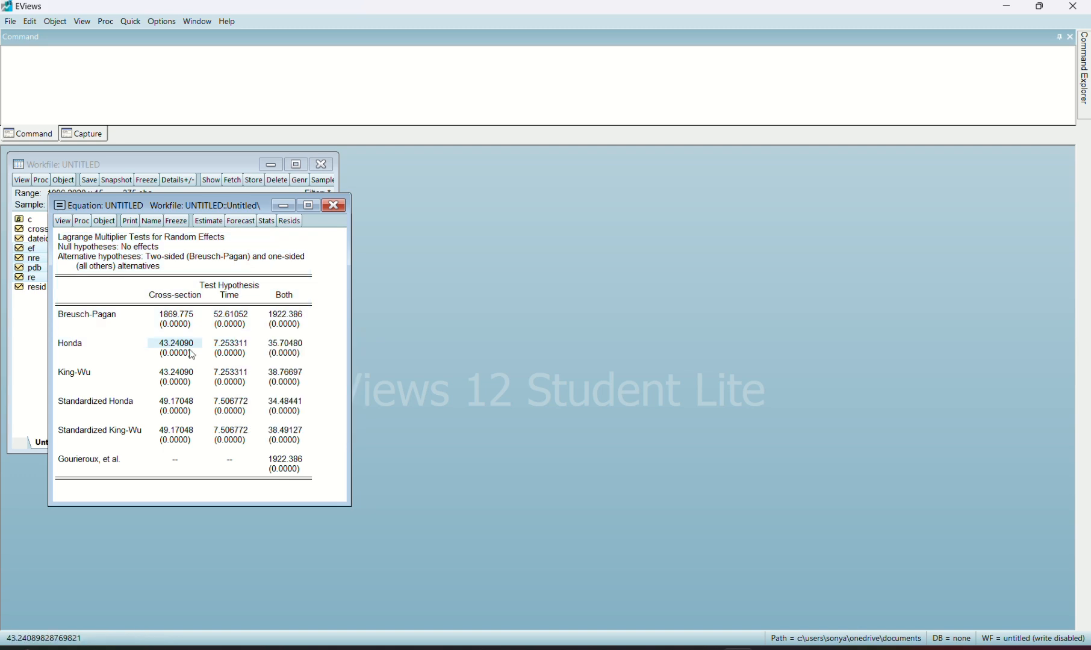
{"action": "left_click", "coordinate": [298, 470]}
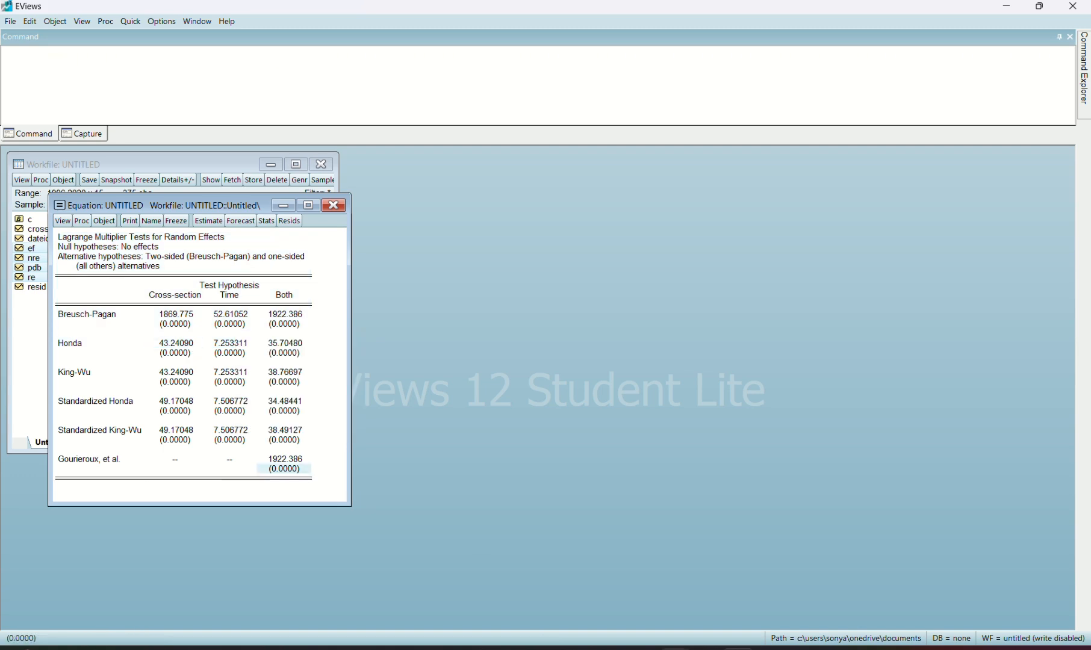
- Review the UJI CHOW, UJI HAUSMAN and UJI LM outputs in the Word document HASIL UJI paling fix against the decision table
{"action": "left_click", "coordinate": [675, 649]}
{"action": "left_click", "coordinate": [751, 587]}
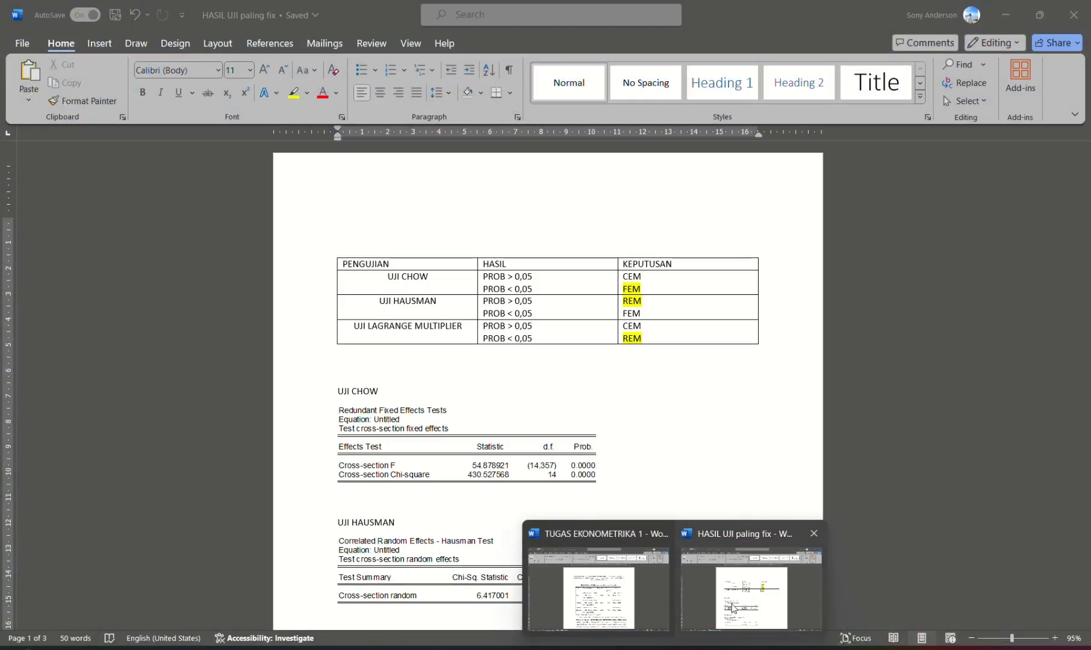
{"action": "scroll", "coordinate": [683, 517], "scroll_direction": "down", "scroll_amount": 3}
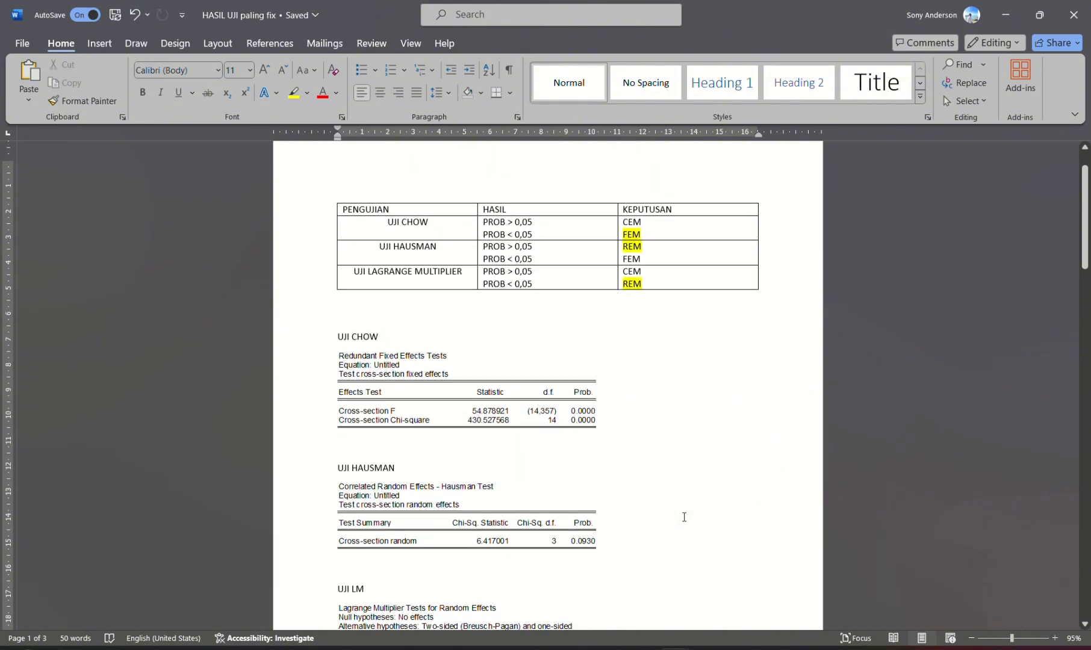
{"action": "scroll", "coordinate": [684, 517], "scroll_direction": "down", "scroll_amount": 2}
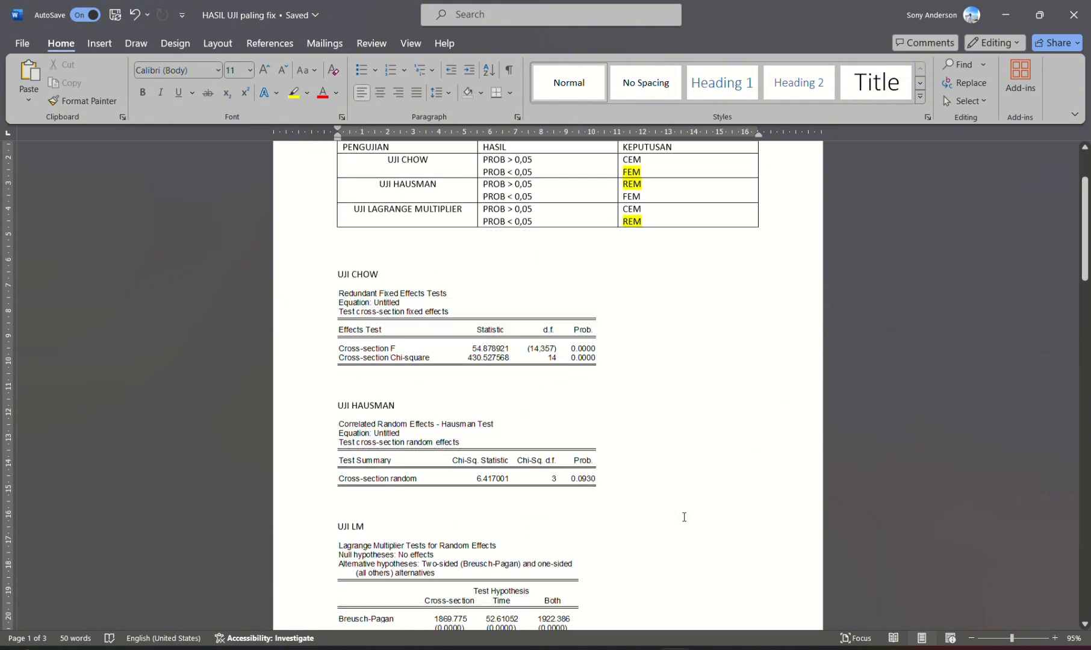
{"action": "scroll", "coordinate": [683, 517], "scroll_direction": "up", "scroll_amount": 1}
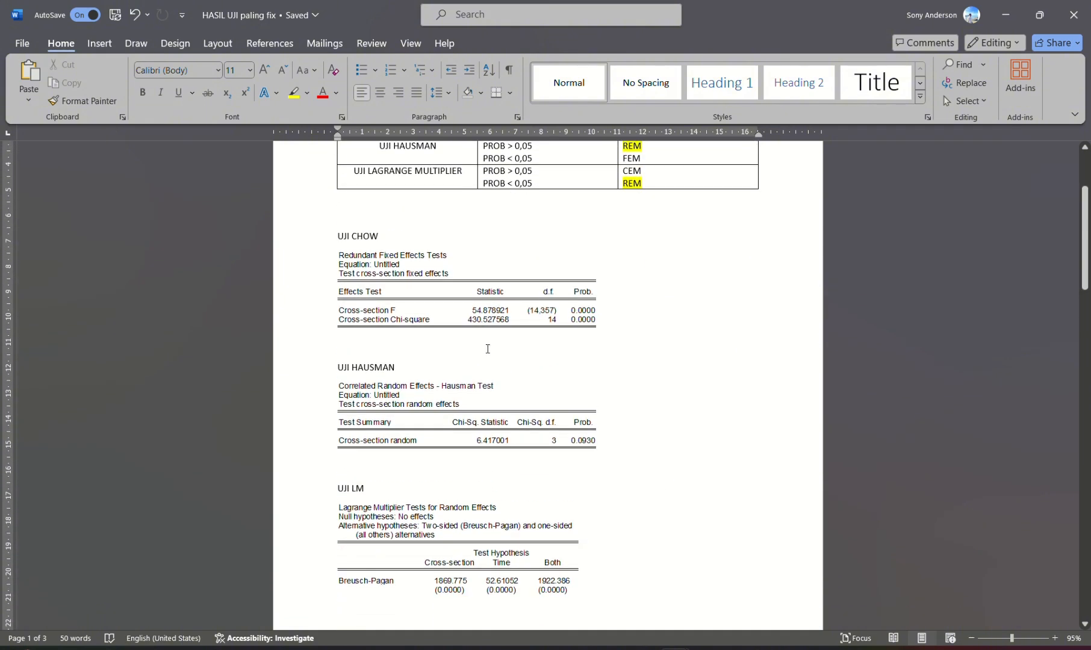
{"action": "left_click", "coordinate": [468, 328]}
{"action": "left_click", "coordinate": [461, 417]}
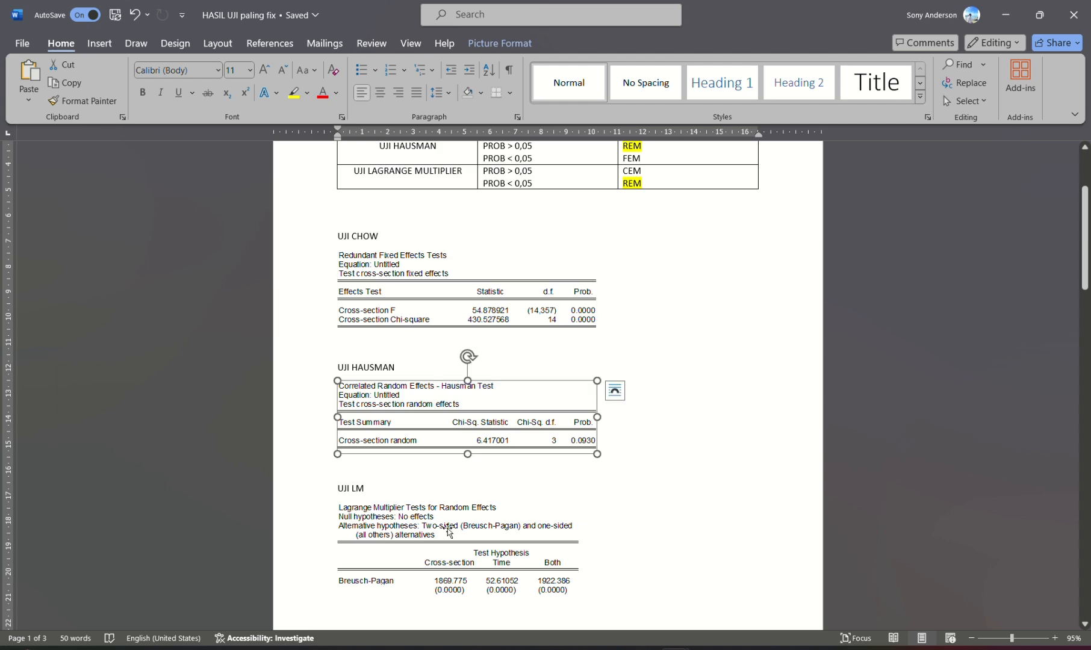
{"action": "scroll", "coordinate": [447, 529], "scroll_direction": "down", "scroll_amount": 2}
{"action": "left_click", "coordinate": [451, 502]}
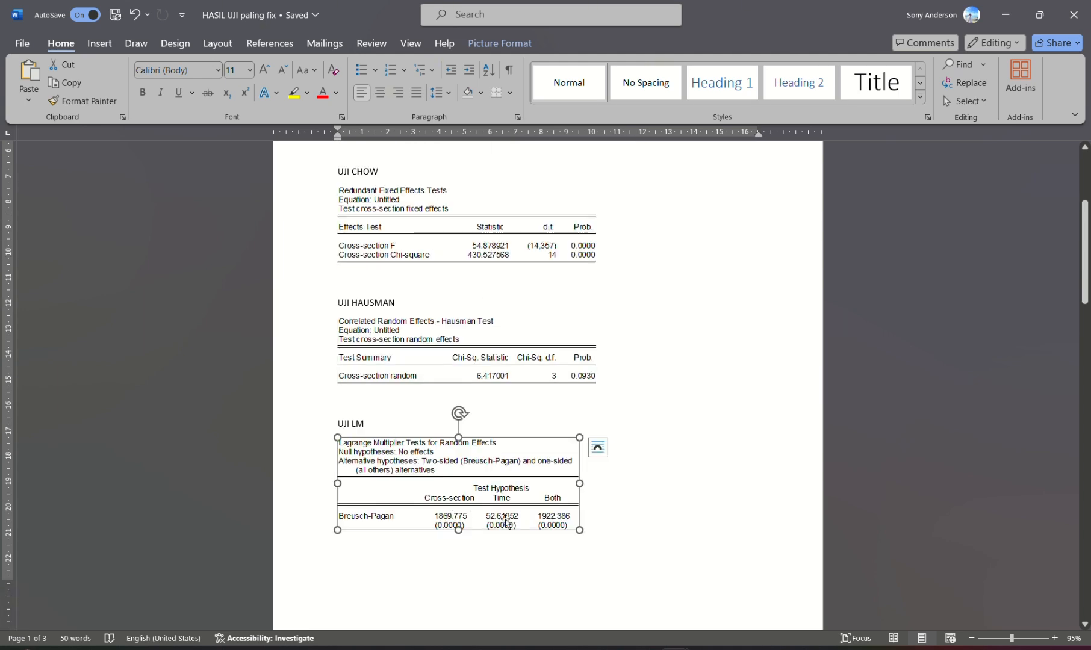
{"action": "left_click", "coordinate": [613, 524]}
{"action": "scroll", "coordinate": [613, 523], "scroll_direction": "up", "scroll_amount": 1}
{"action": "scroll", "coordinate": [613, 524], "scroll_direction": "down", "scroll_amount": 1}
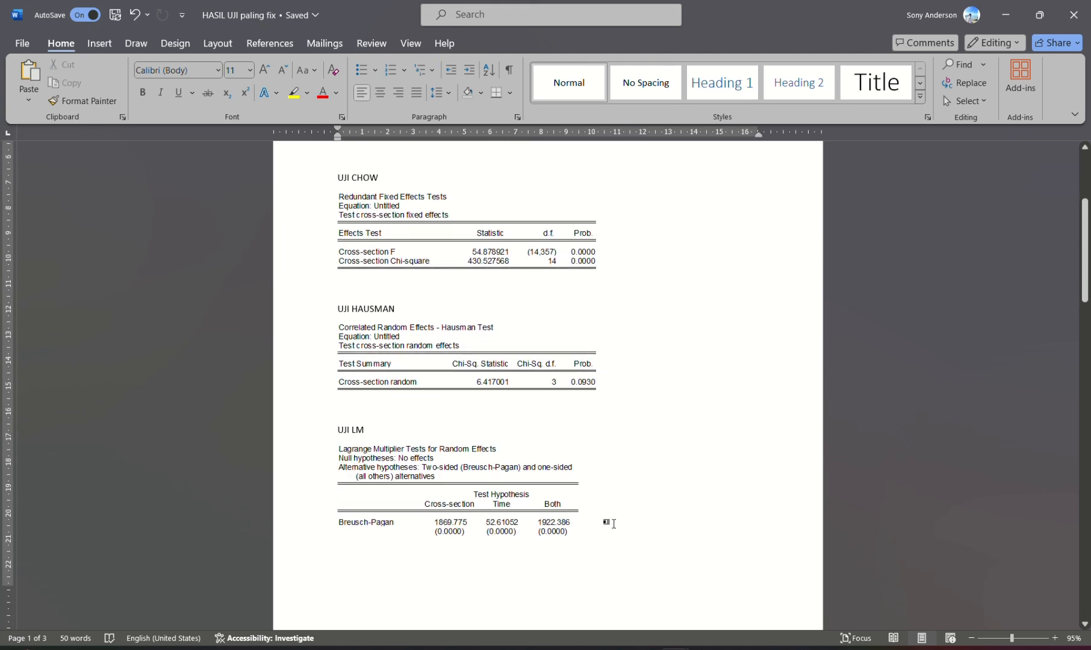
{"action": "scroll", "coordinate": [613, 523], "scroll_direction": "up", "scroll_amount": 5}
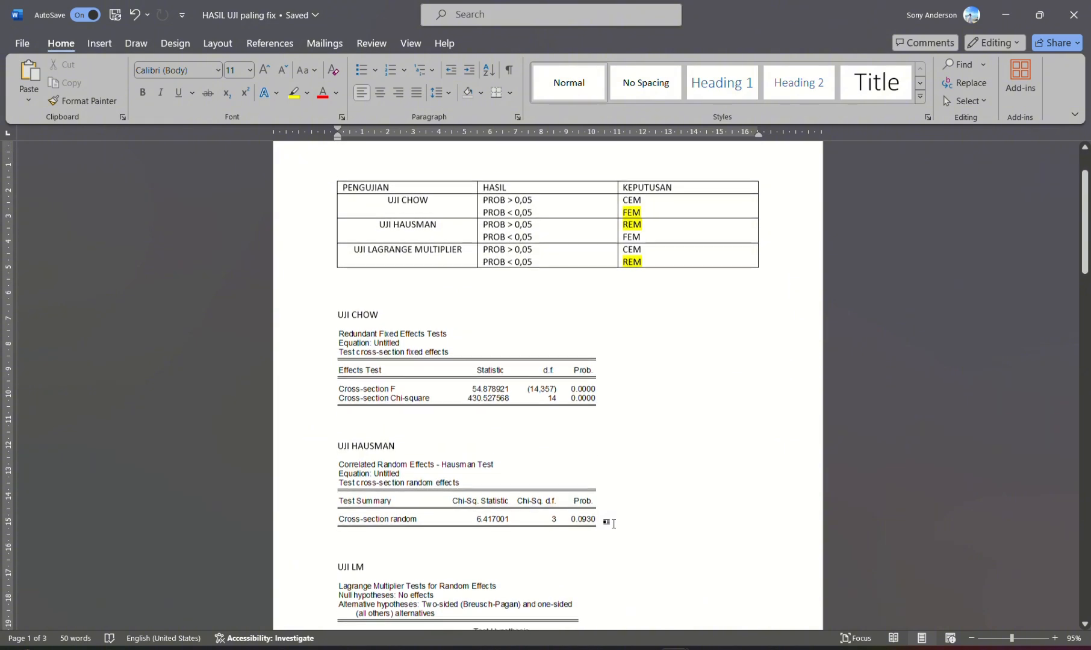
{"action": "scroll", "coordinate": [613, 523], "scroll_direction": "down", "scroll_amount": 1}
{"action": "scroll", "coordinate": [613, 520], "scroll_direction": "up", "scroll_amount": 1}
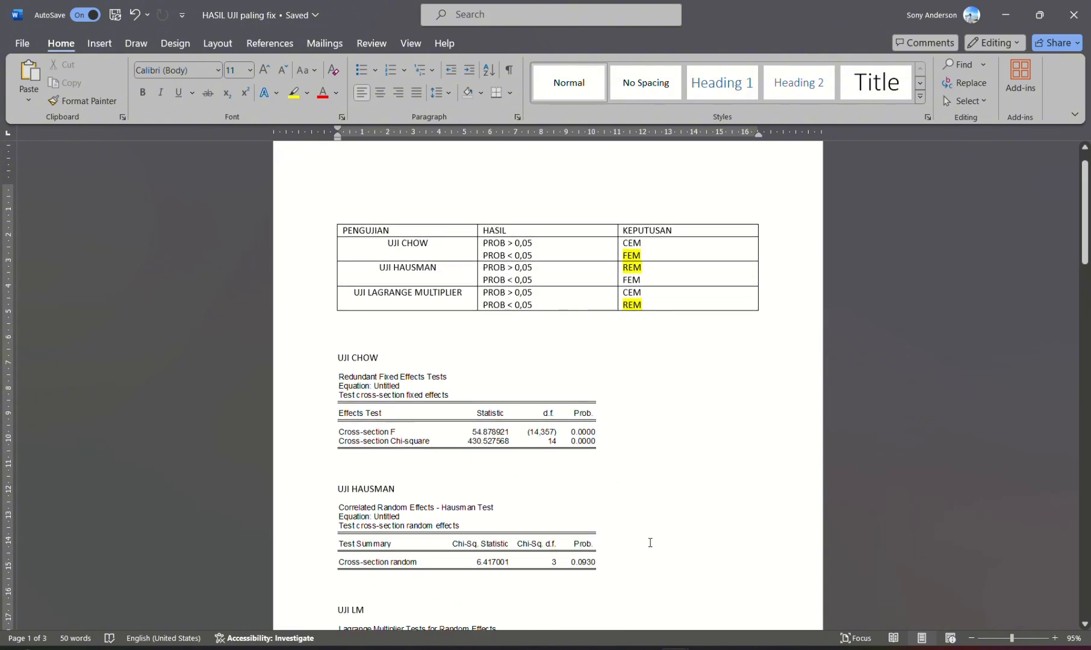
- Return to EViews and re-estimate the equation pdb c nre re ef with cross-section effects set to Random
{"action": "mouse_move", "coordinate": [709, 647]}
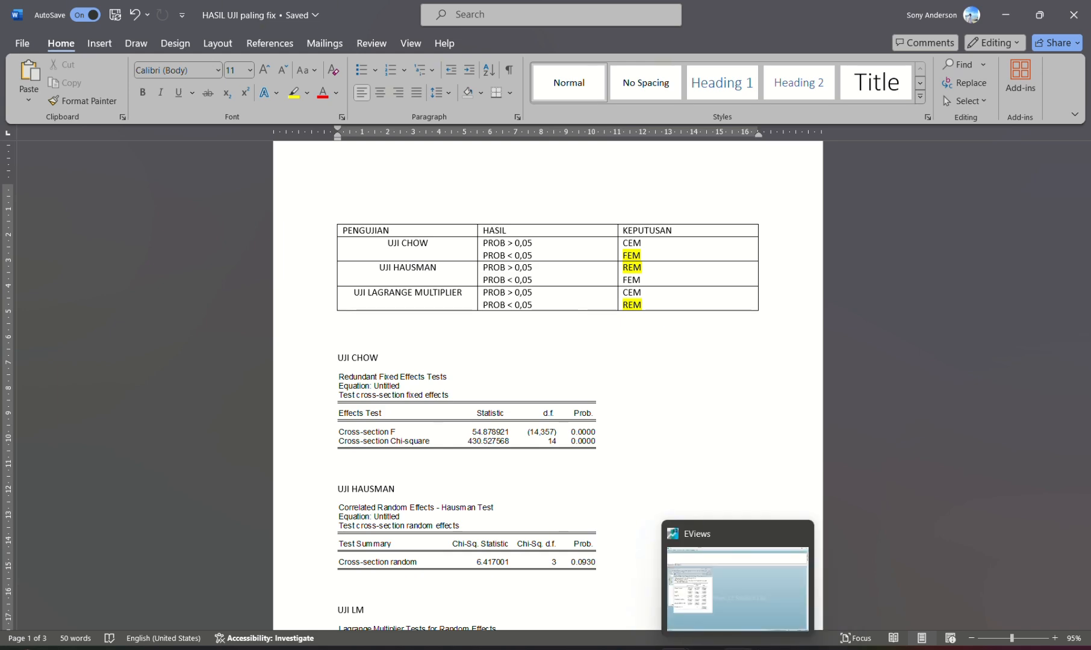
{"action": "left_click", "coordinate": [687, 610]}
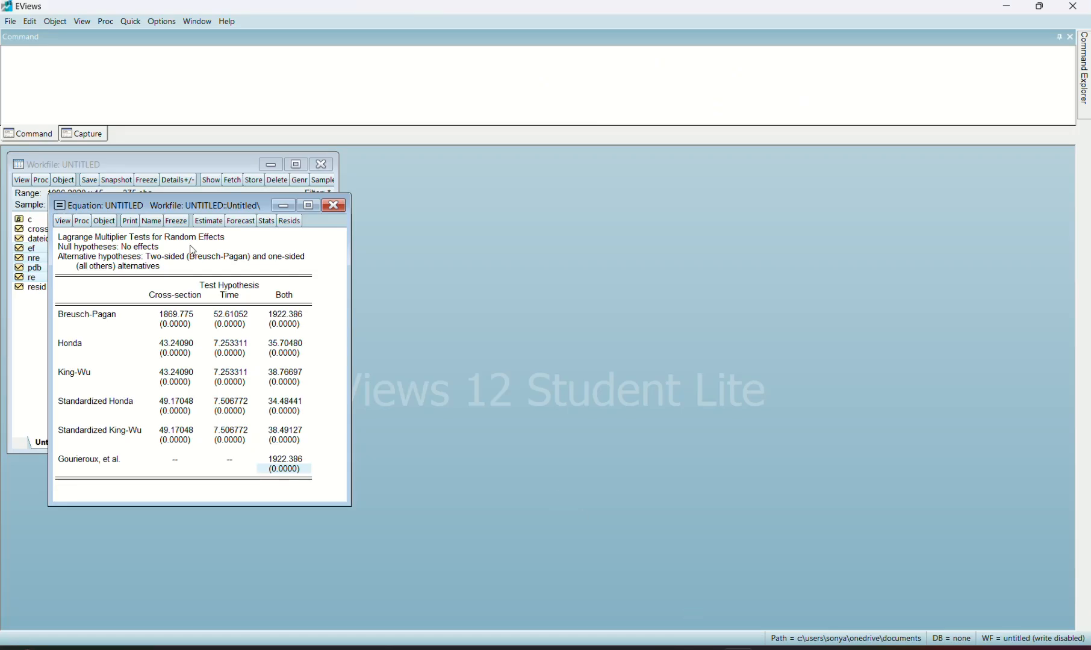
{"action": "left_click", "coordinate": [209, 221]}
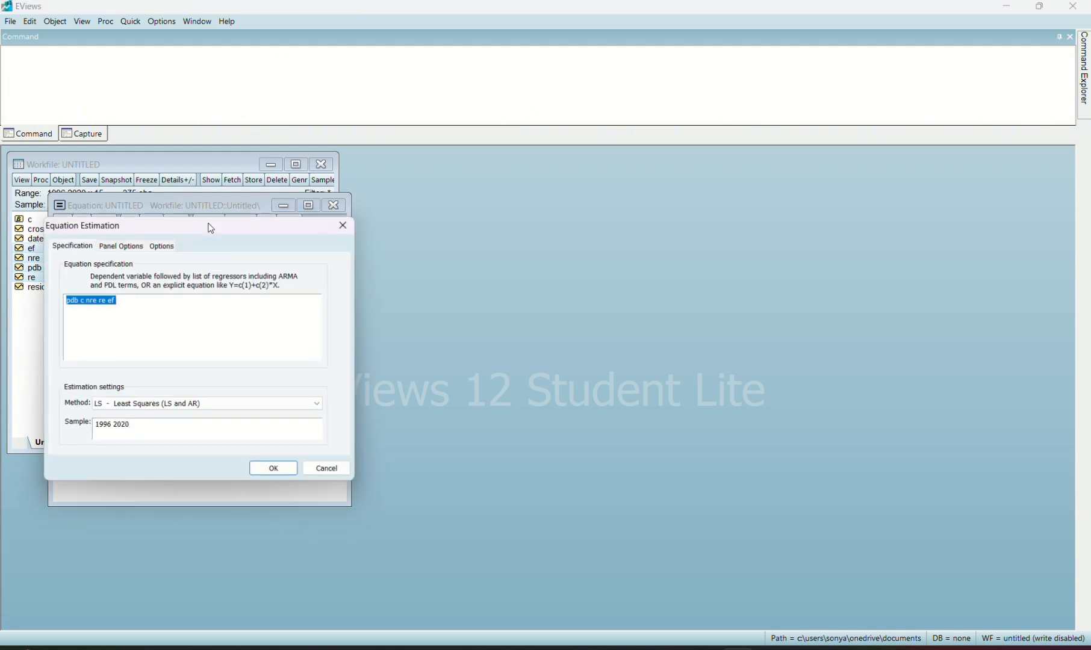
{"action": "left_click", "coordinate": [141, 246]}
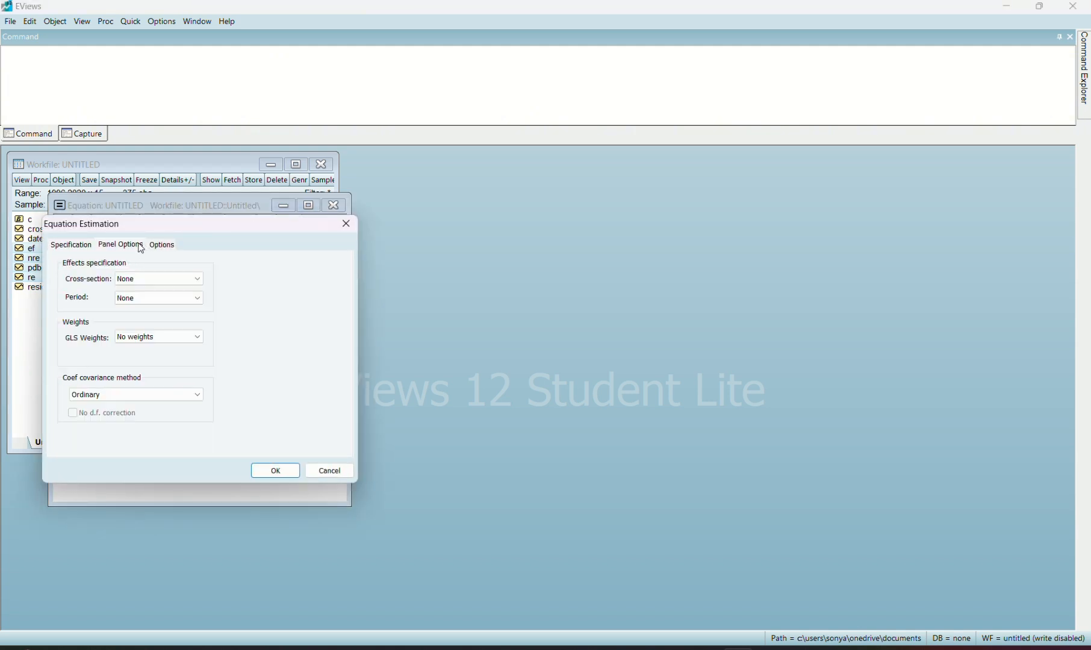
{"action": "left_click", "coordinate": [142, 278]}
{"action": "left_click", "coordinate": [145, 309]}
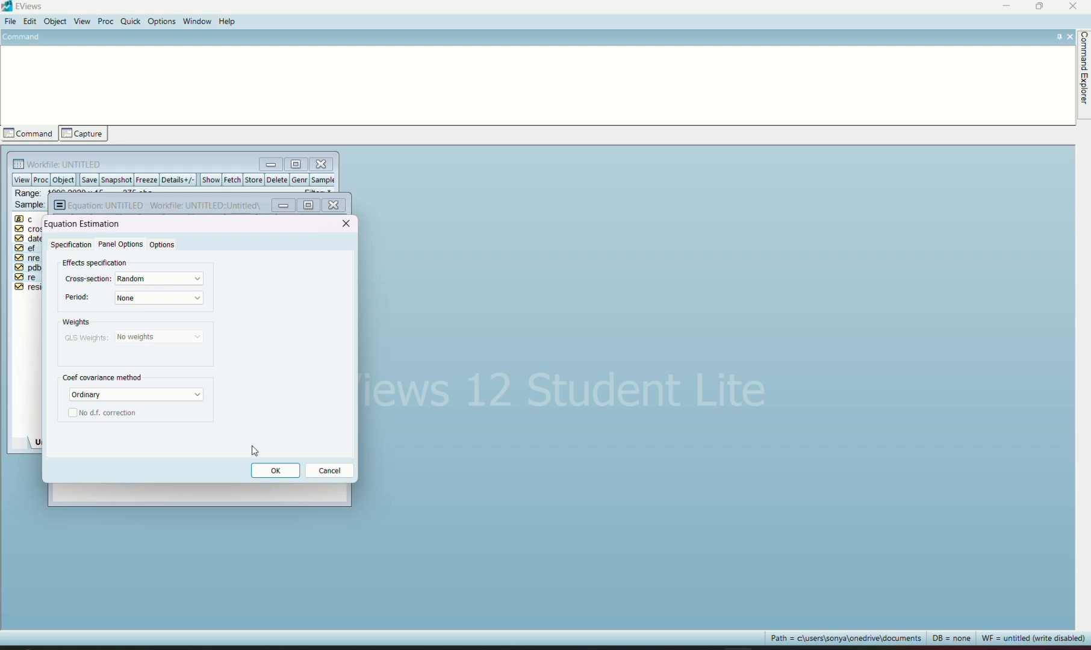
{"action": "left_click", "coordinate": [273, 470]}
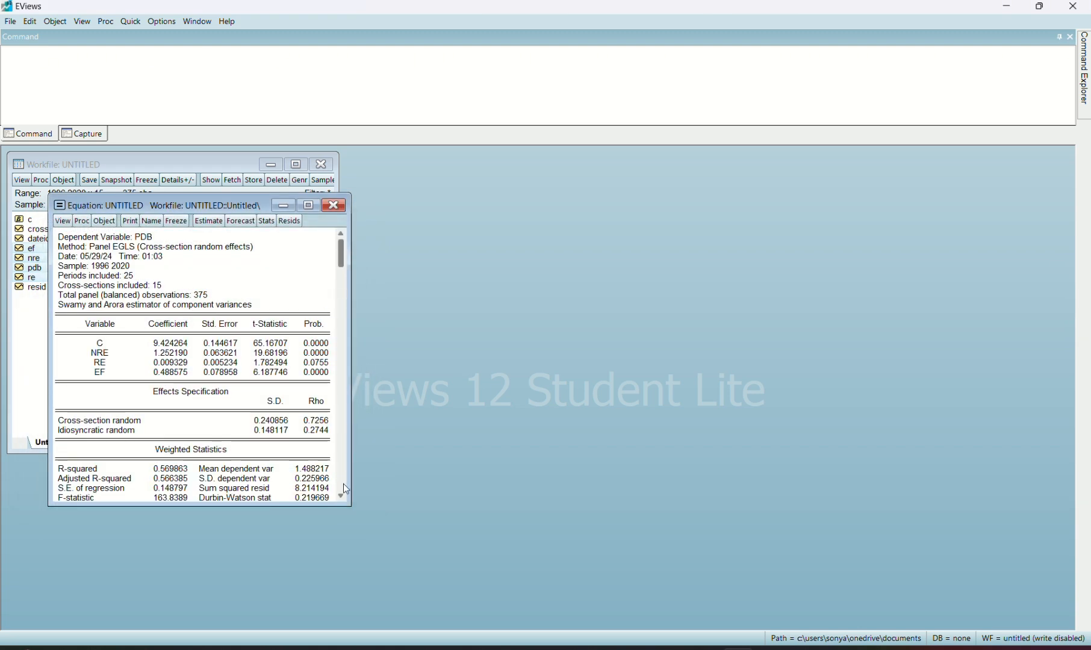
- Examine the random-effects output's coefficients, probabilities, and weighted and unweighted statistics
{"action": "scroll", "coordinate": [342, 494], "scroll_direction": "down", "scroll_amount": 3}
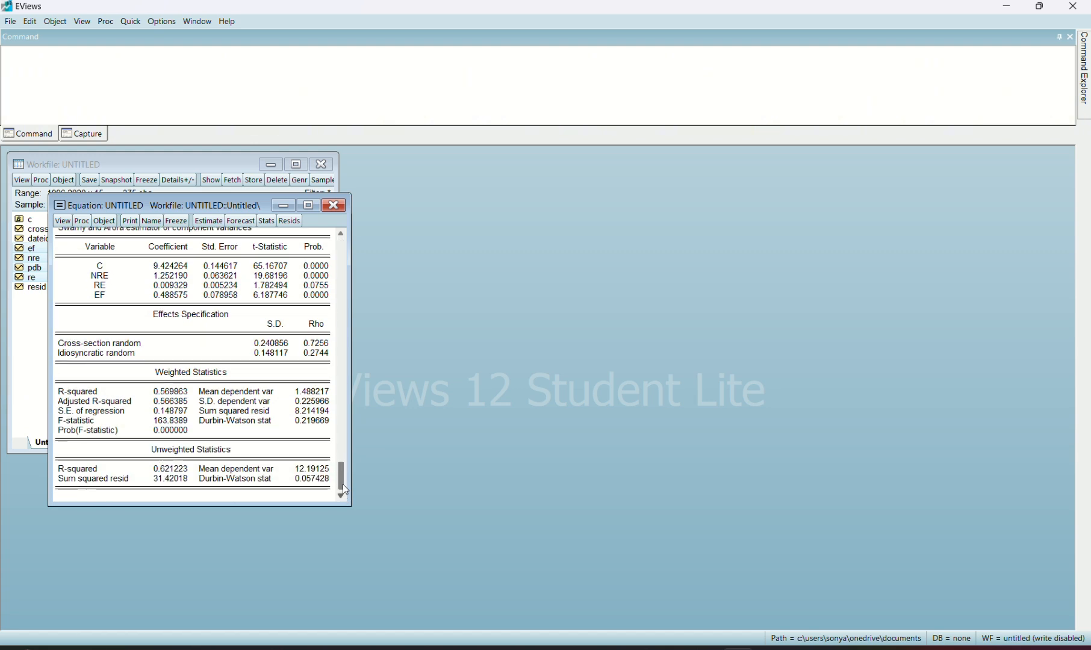
{"action": "scroll", "coordinate": [343, 236], "scroll_direction": "up", "scroll_amount": 3}
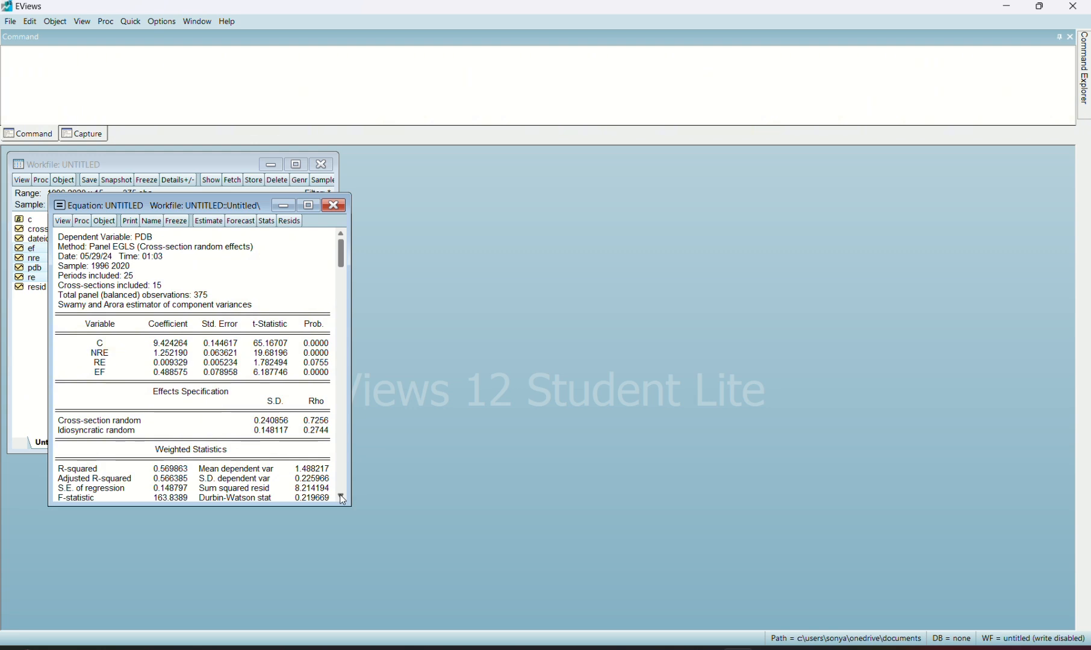
{"action": "scroll", "coordinate": [342, 500], "scroll_direction": "down", "scroll_amount": 1}
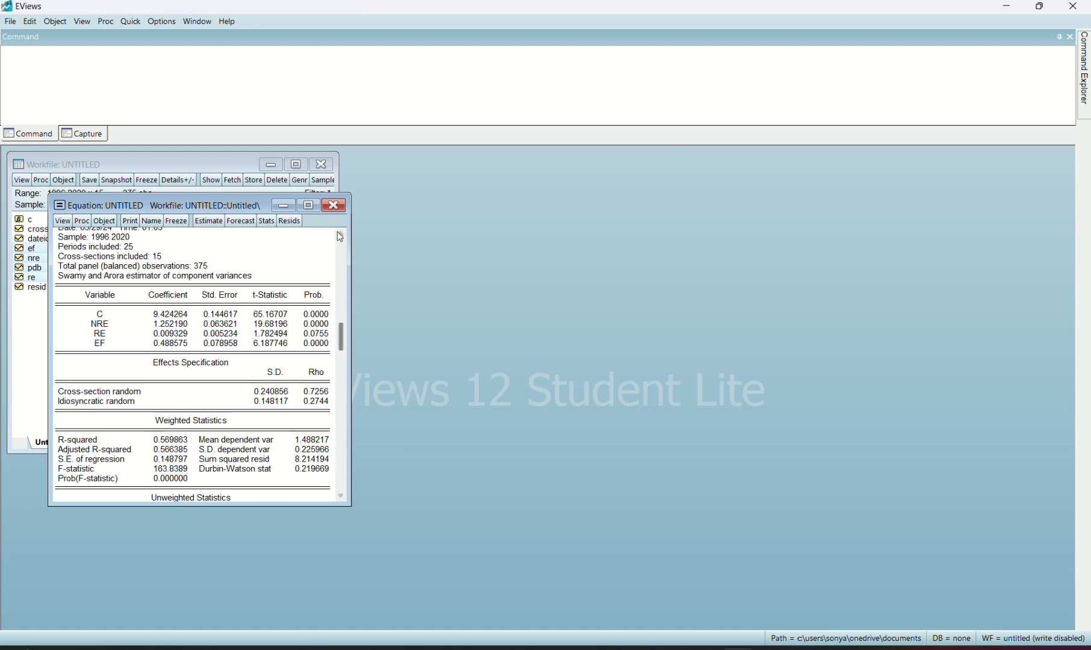
{"action": "scroll", "coordinate": [340, 237], "scroll_direction": "up", "scroll_amount": 1}
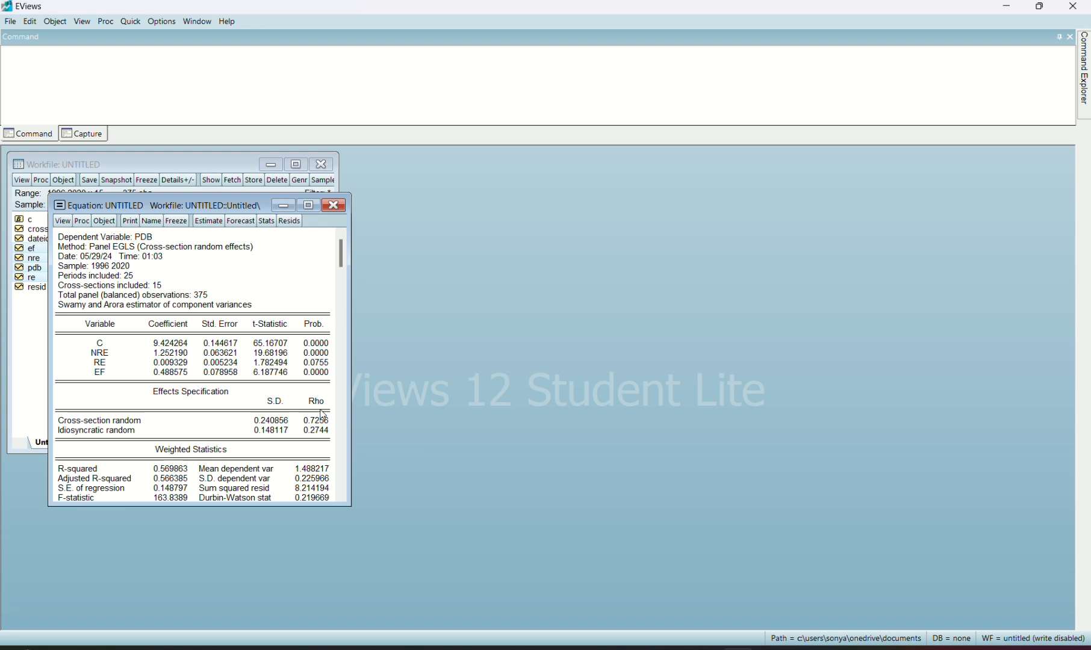
{"action": "scroll", "coordinate": [343, 501], "scroll_direction": "down", "scroll_amount": 3}
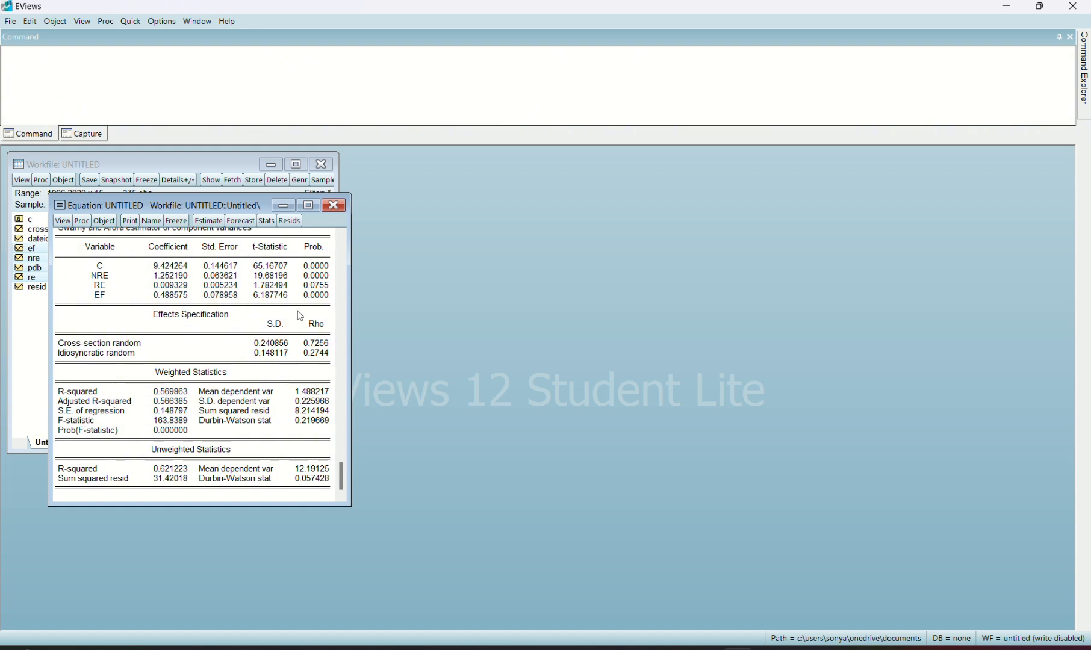
- Copy the random-effects estimation output for PDB, from the Dependent Variable heading through the Unweighted Statistics
{"action": "scroll", "coordinate": [343, 244], "scroll_direction": "up", "scroll_amount": 3}
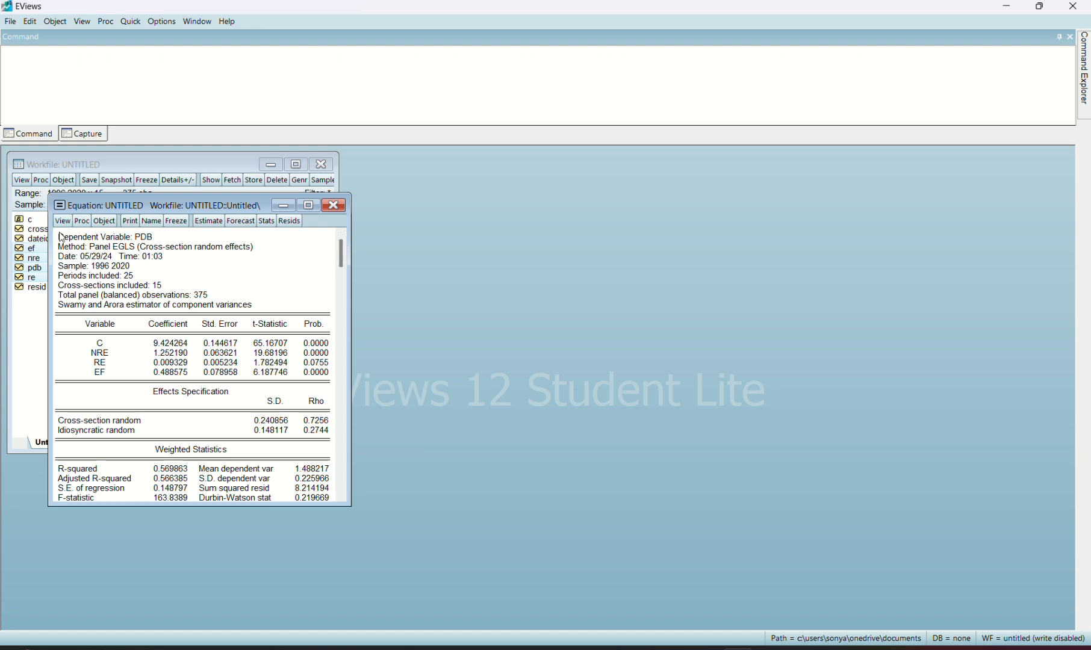
{"action": "left_click_drag", "start_coordinate": [59, 232], "coordinate": [318, 525]}
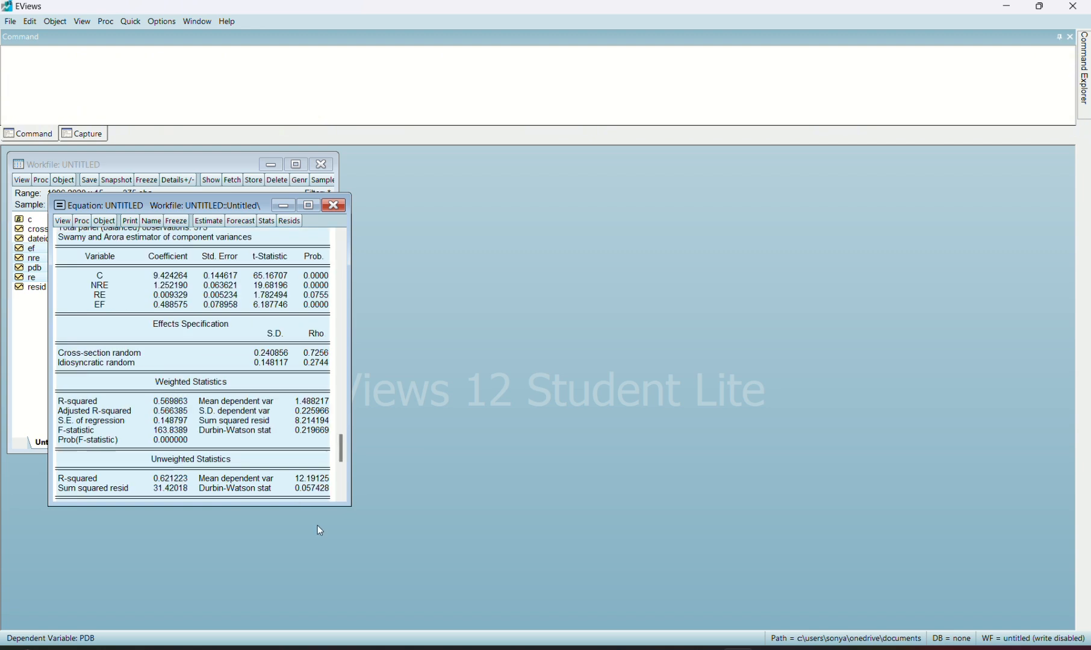
{"action": "right_click", "coordinate": [287, 449]}
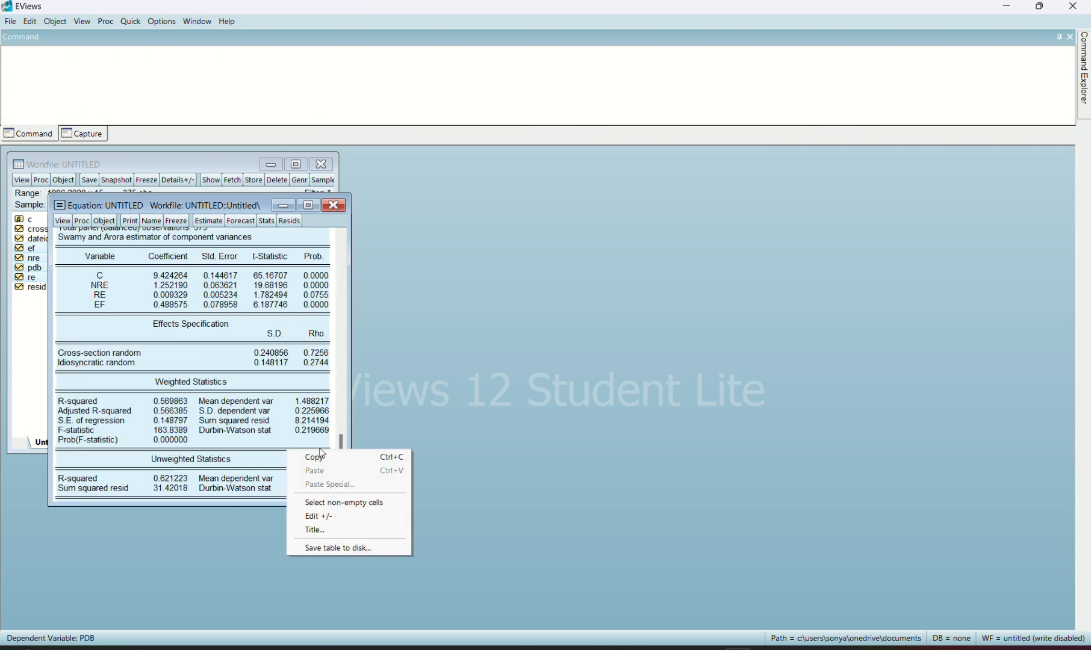
{"action": "left_click", "coordinate": [322, 456]}
- Switch to the Word document HASIL UJI paling fix and review the regression output under HASIL UJI MODEL REM
{"action": "mouse_move", "coordinate": [675, 649]}
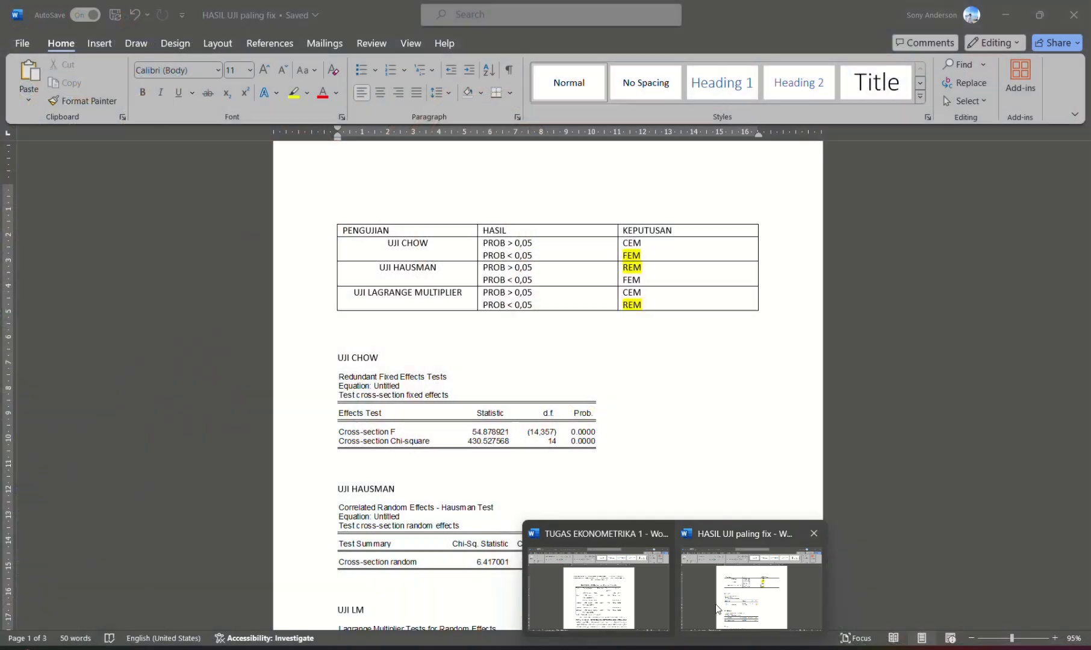
{"action": "left_click", "coordinate": [716, 608]}
{"action": "scroll", "coordinate": [704, 543], "scroll_direction": "down", "scroll_amount": 10}
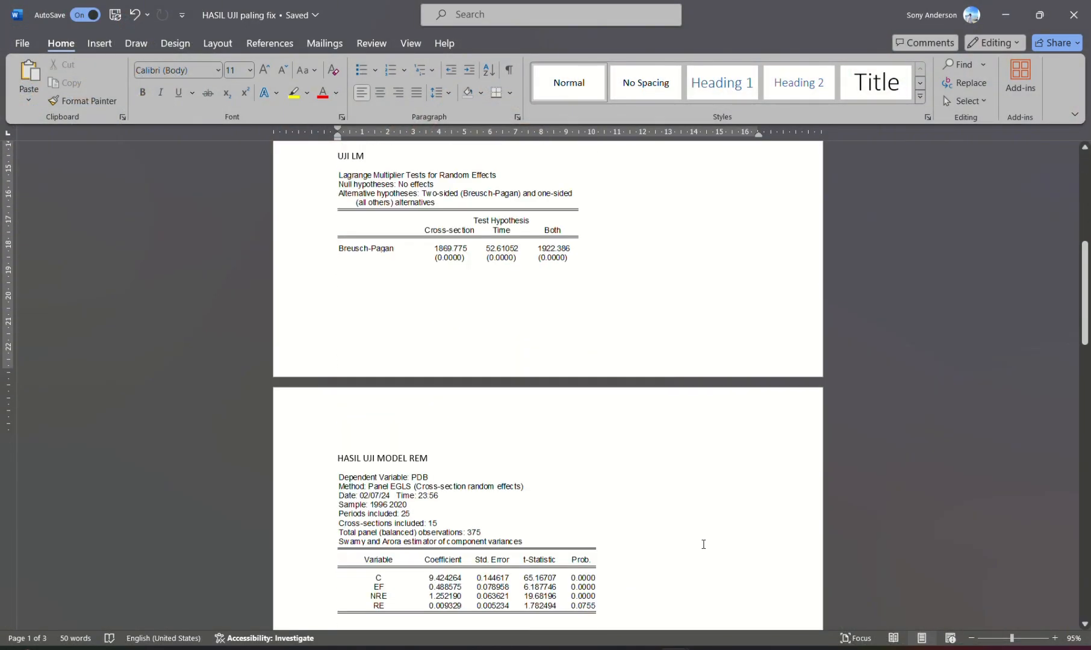
{"action": "scroll", "coordinate": [703, 544], "scroll_direction": "down", "scroll_amount": 6}
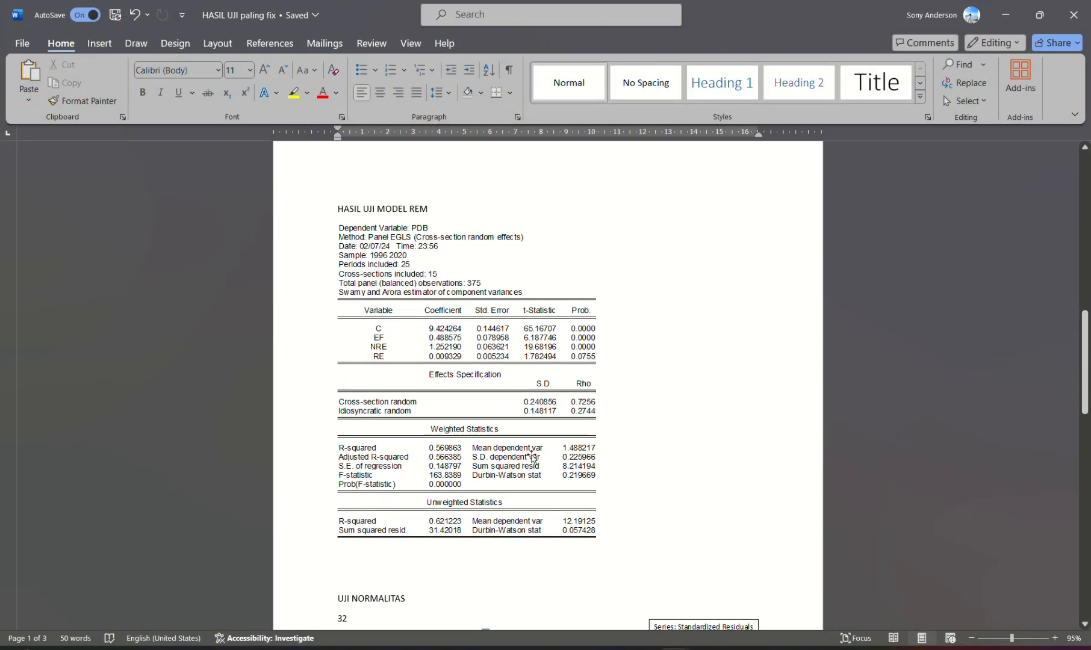
{"action": "left_click", "coordinate": [532, 457]}
{"action": "left_click", "coordinate": [628, 484]}
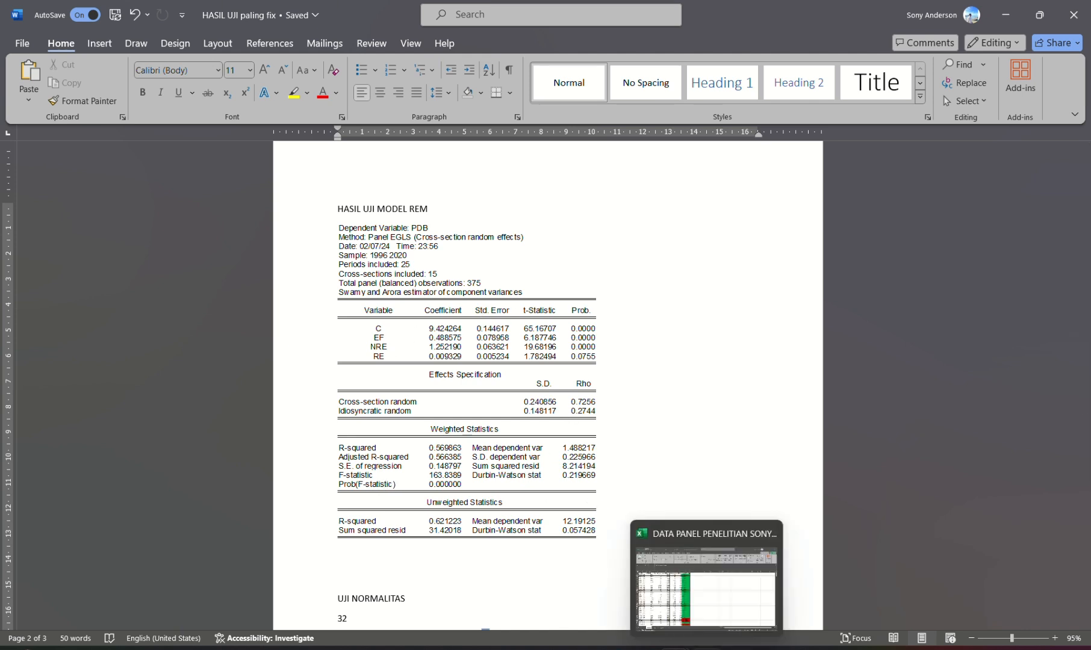
- Switch to the Word document TUGAS EKONOMETRIKA 1 and review the Chow, Hausman and Lagrange Multiplier results table and its explanation
{"action": "mouse_move", "coordinate": [675, 649]}
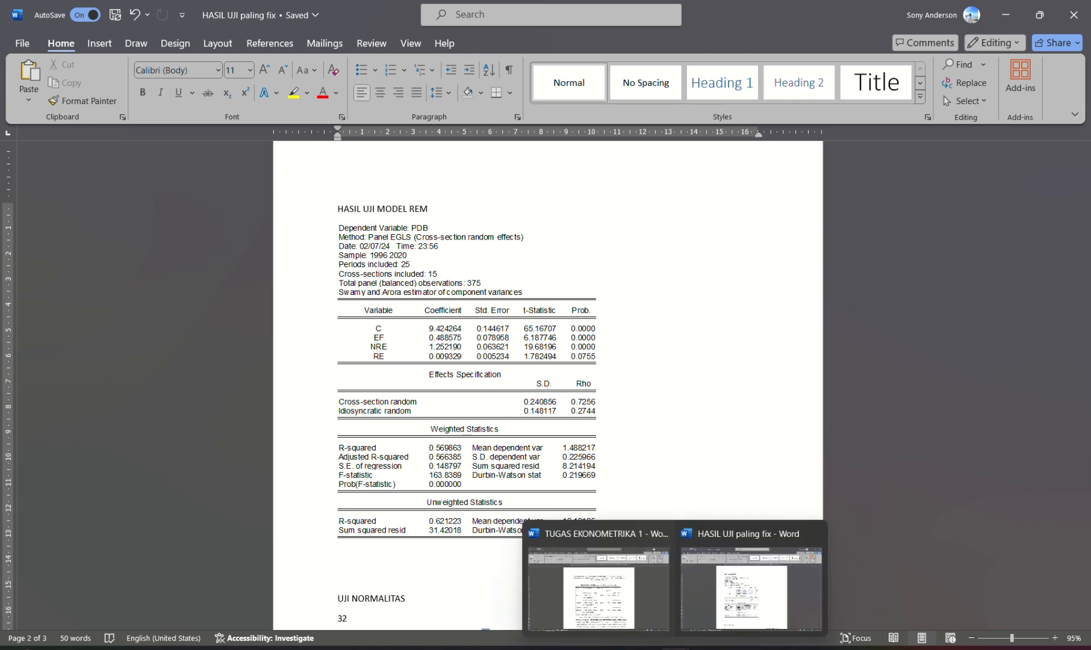
{"action": "left_click", "coordinate": [651, 615]}
{"action": "scroll", "coordinate": [651, 554], "scroll_direction": "down", "scroll_amount": 10}
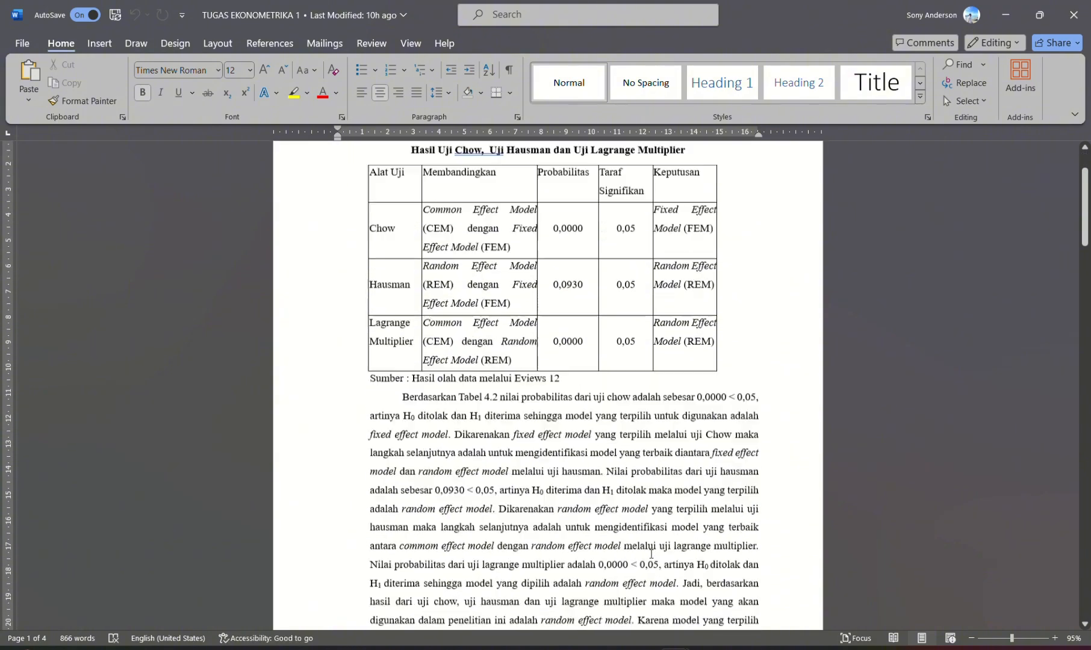
{"action": "scroll", "coordinate": [651, 554], "scroll_direction": "down", "scroll_amount": 15}
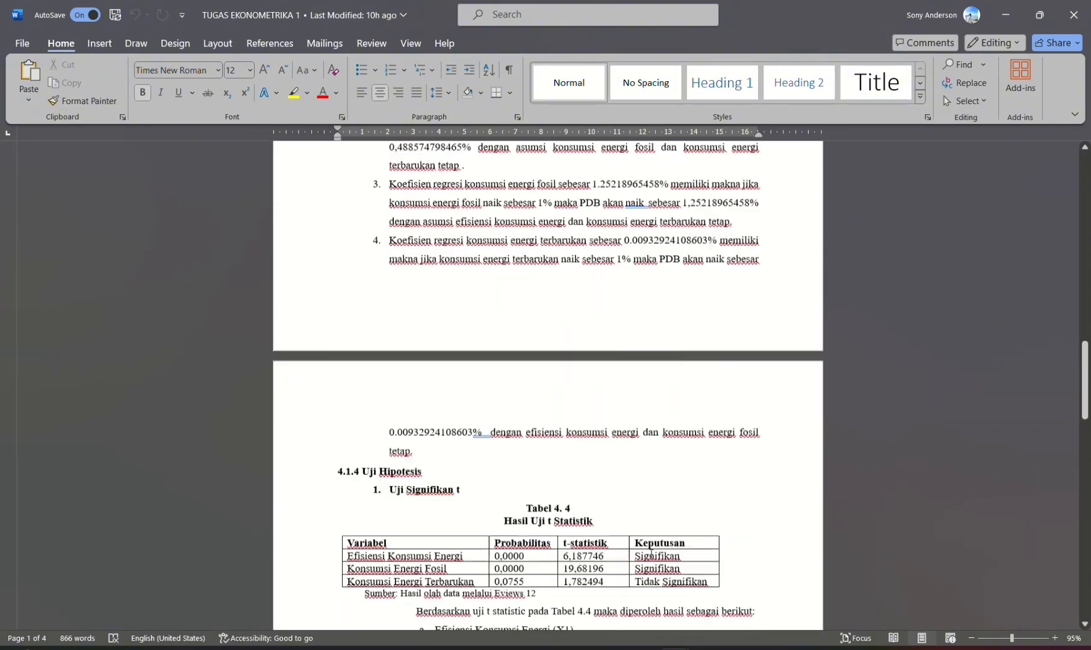
{"action": "scroll", "coordinate": [651, 554], "scroll_direction": "up", "scroll_amount": 20}
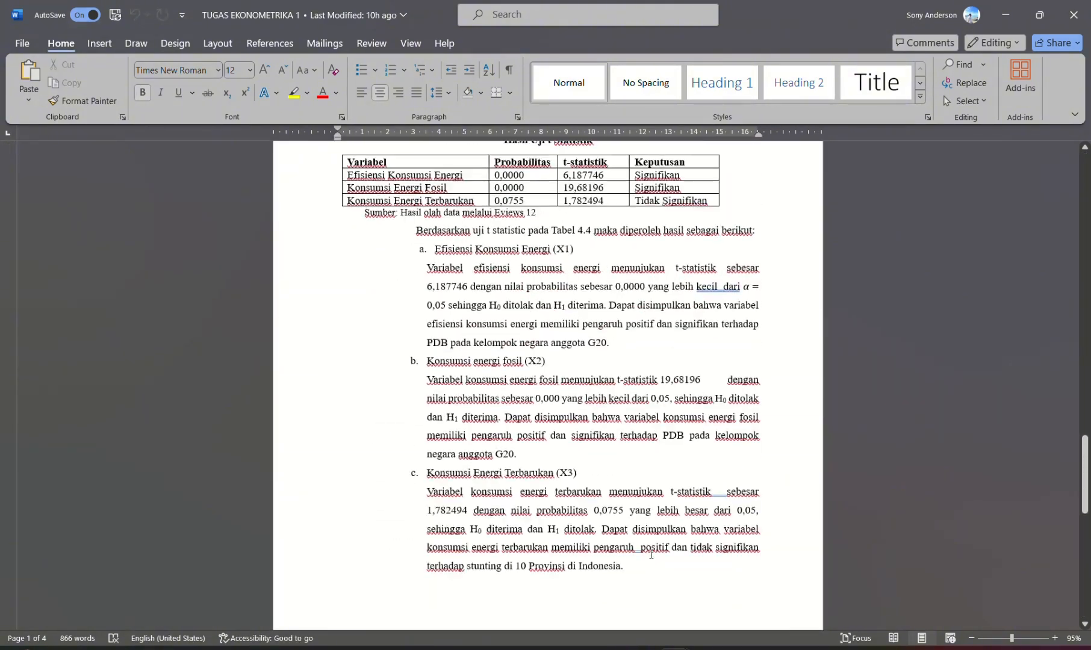
{"action": "scroll", "coordinate": [650, 553], "scroll_direction": "up", "scroll_amount": 5}
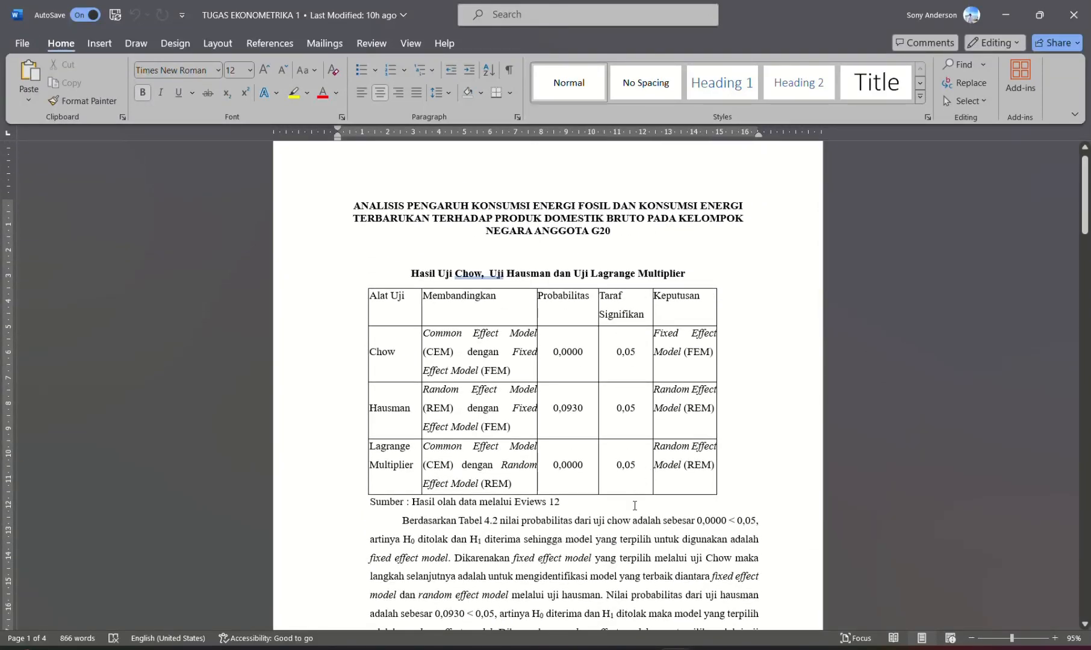
{"action": "scroll", "coordinate": [577, 309], "scroll_direction": "down", "scroll_amount": 1}
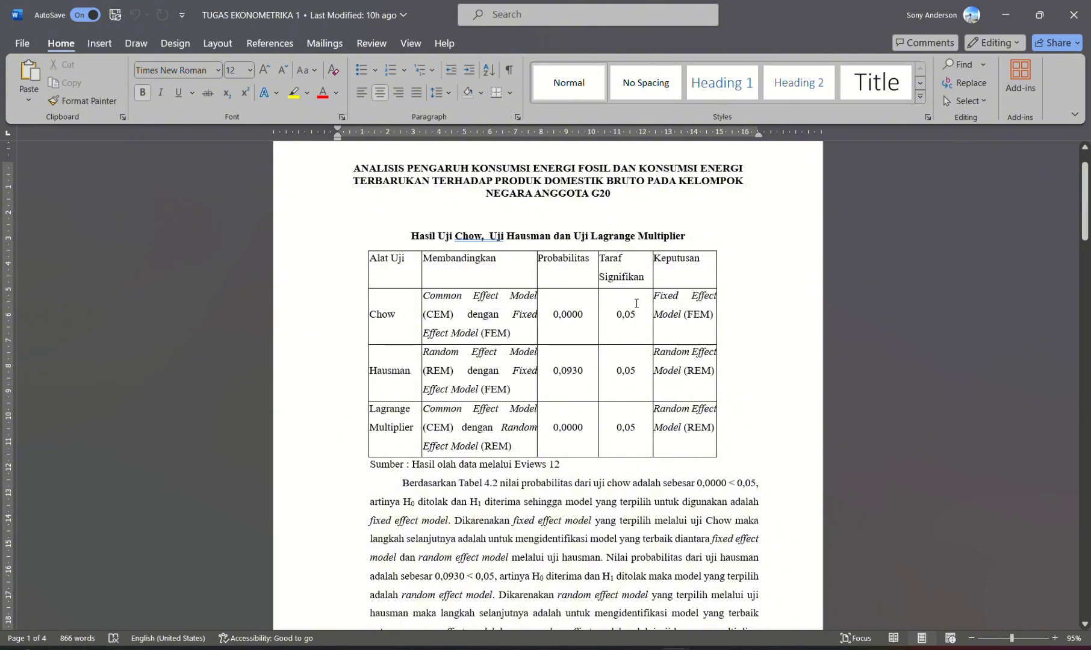
{"action": "scroll", "coordinate": [636, 304], "scroll_direction": "down", "scroll_amount": 1}
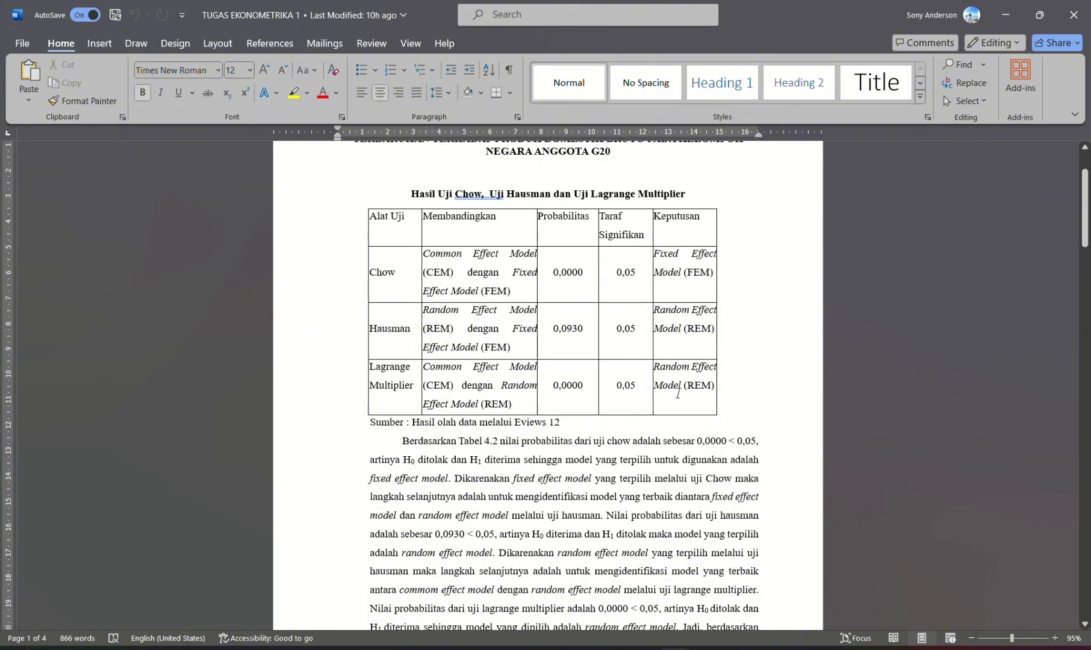
{"action": "scroll", "coordinate": [678, 393], "scroll_direction": "down", "scroll_amount": 1}
{"action": "scroll", "coordinate": [647, 393], "scroll_direction": "down", "scroll_amount": 1}
{"action": "scroll", "coordinate": [646, 393], "scroll_direction": "up", "scroll_amount": 1}
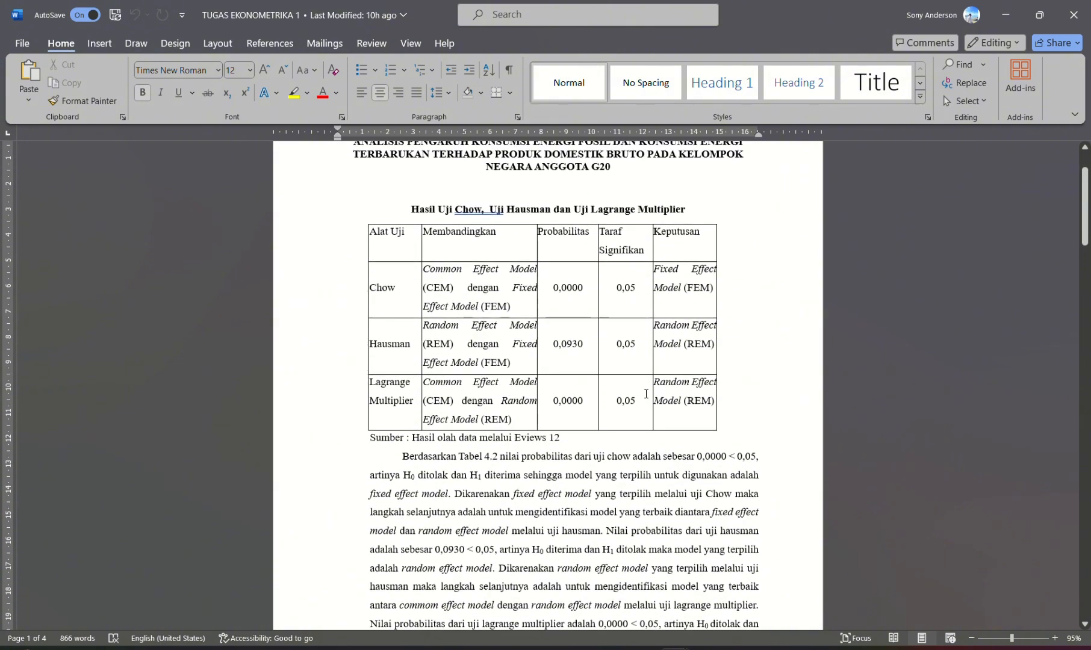
- Examine Tabel 4.3, Estimasi Model Regresi Data Panel, and the regression equation in section 4.1.3
{"action": "scroll", "coordinate": [646, 393], "scroll_direction": "down", "scroll_amount": 12}
{"action": "scroll", "coordinate": [646, 393], "scroll_direction": "down", "scroll_amount": 3}
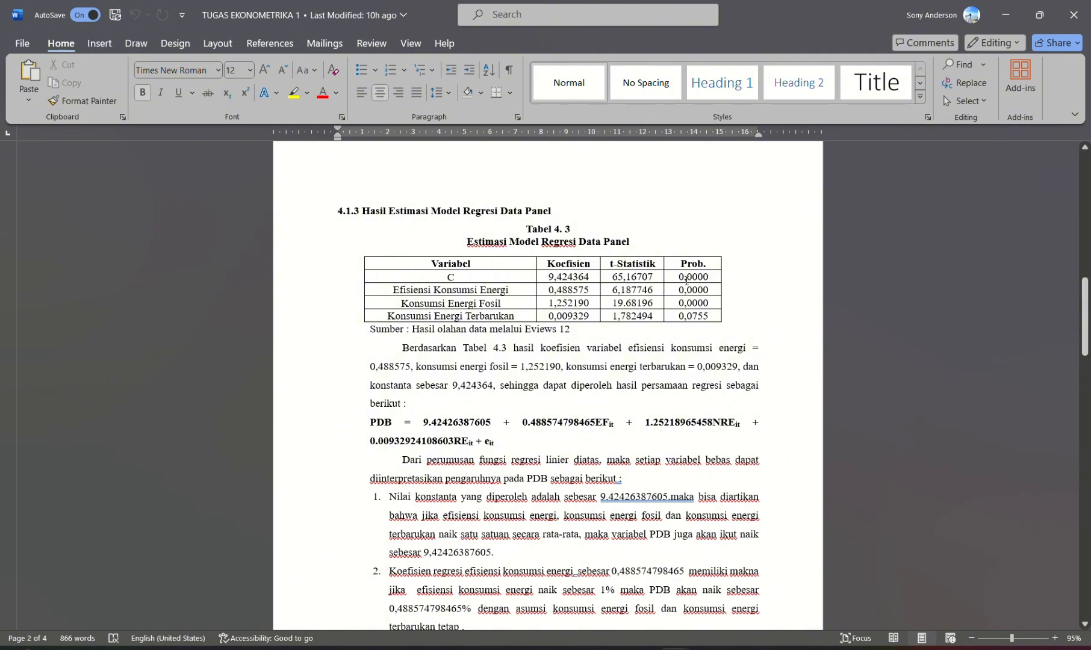
{"action": "scroll", "coordinate": [686, 280], "scroll_direction": "down", "scroll_amount": 1}
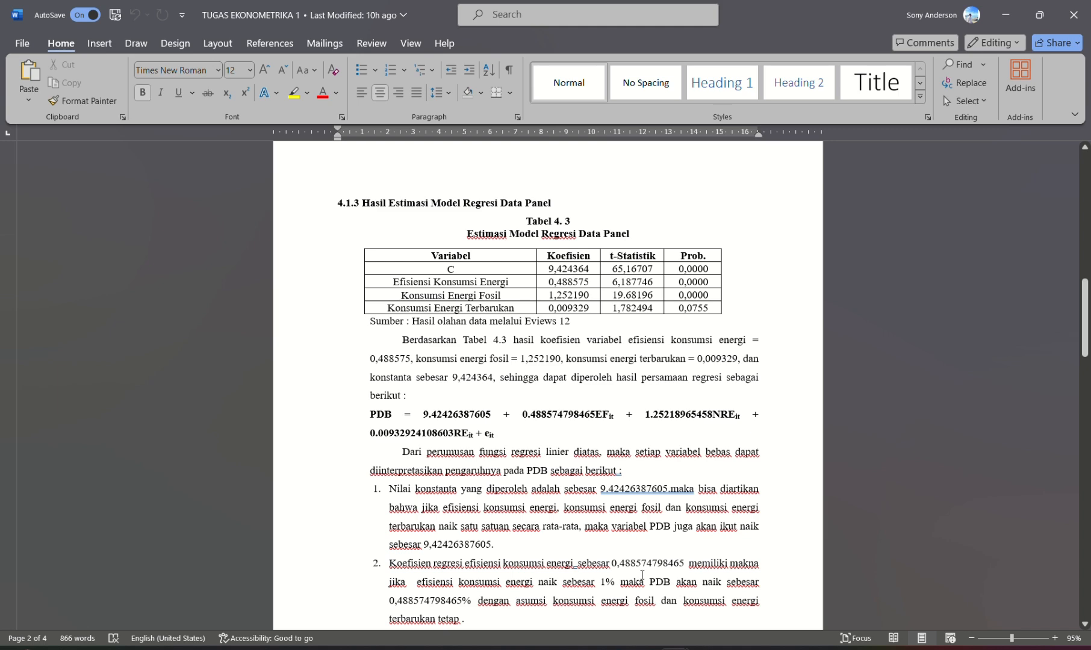
- Return to EViews and show the equation's Representations view to read the substituted coefficients for PDB
{"action": "mouse_move", "coordinate": [675, 647]}
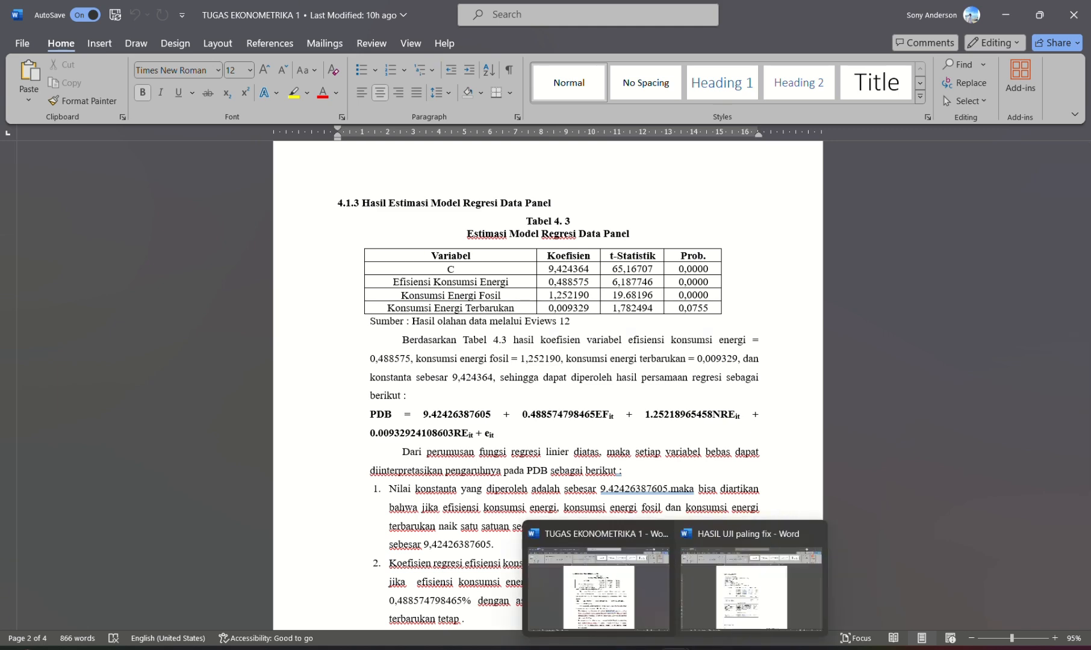
{"action": "left_click", "coordinate": [738, 647]}
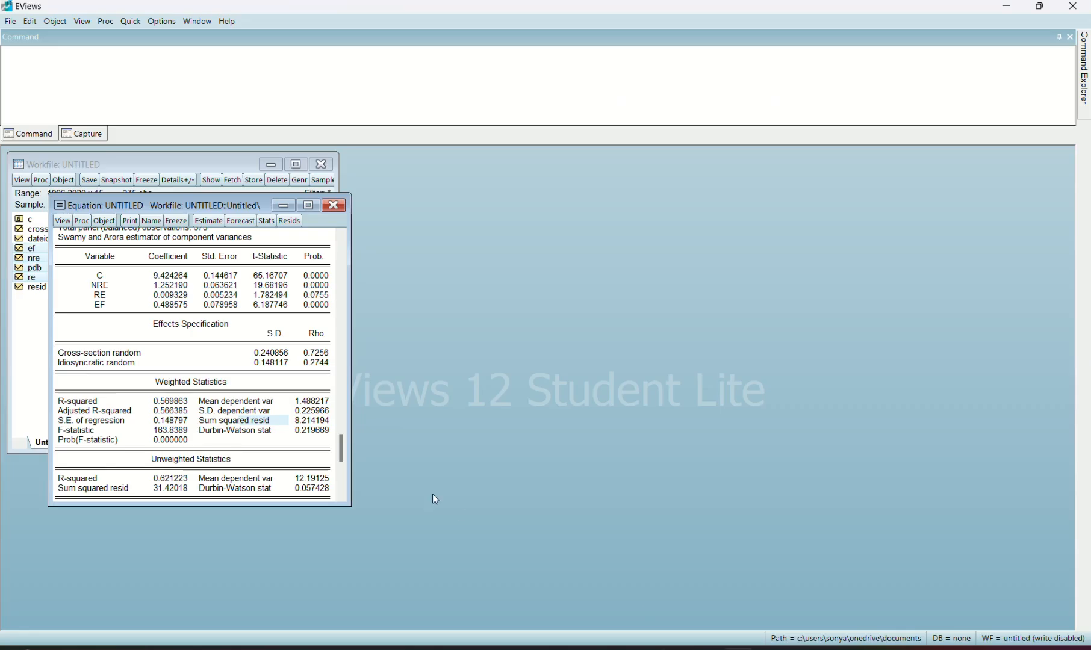
{"action": "left_click", "coordinate": [62, 223]}
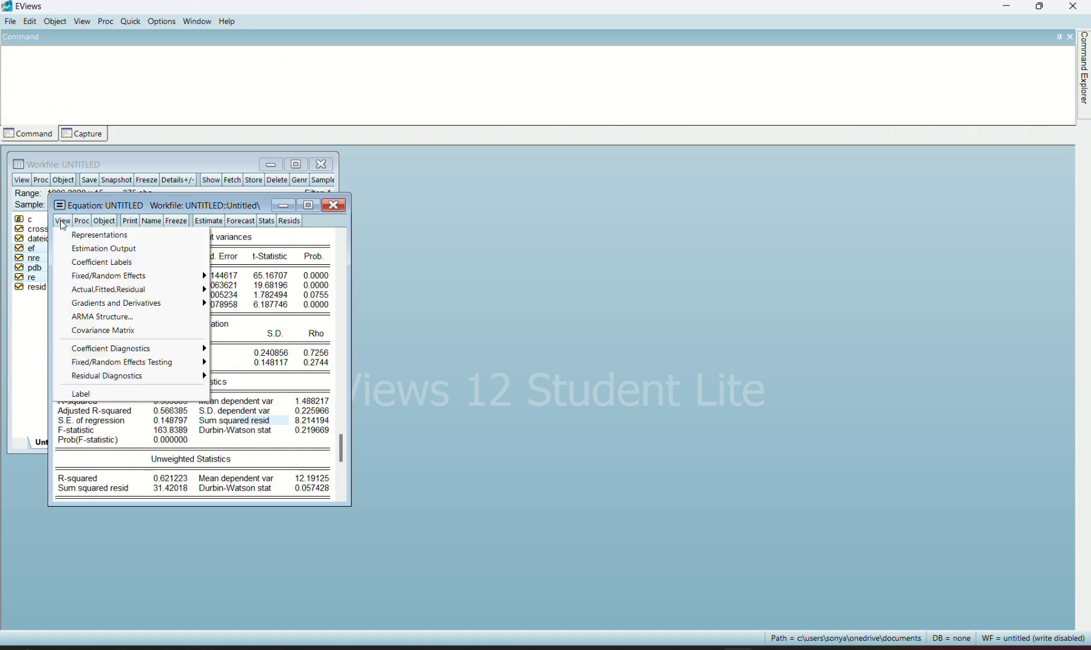
{"action": "left_click", "coordinate": [100, 236]}
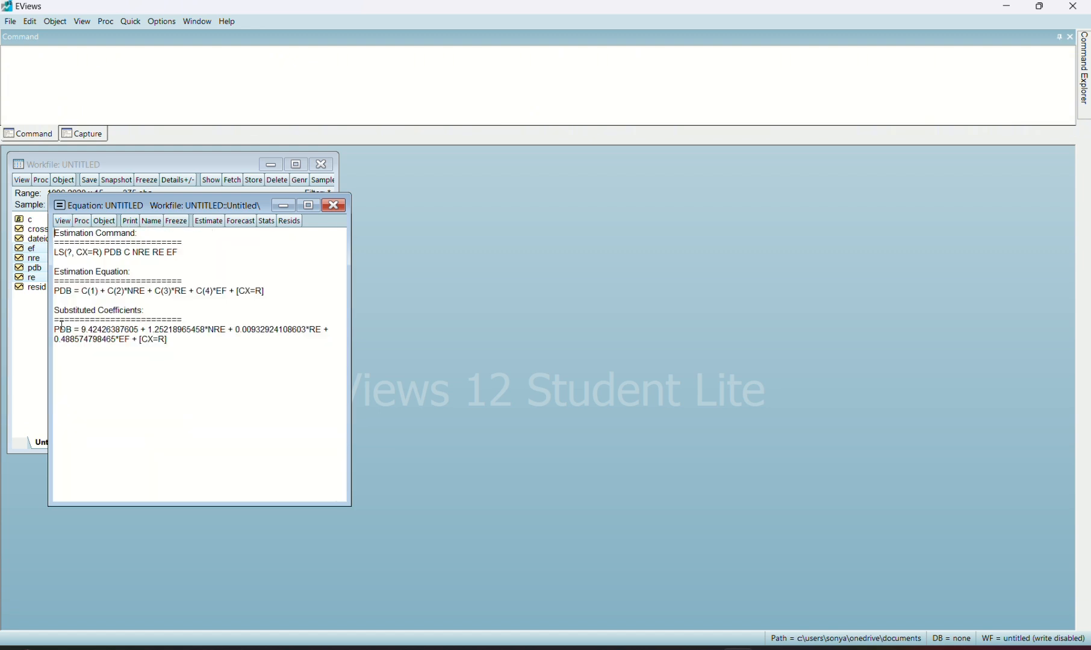
{"action": "left_click", "coordinate": [172, 340]}
- Switch back to the Word document TUGAS EKONOMETRIKA 1 and check the written PDB regression equation below Tabel 4.3
{"action": "mouse_move", "coordinate": [676, 649]}
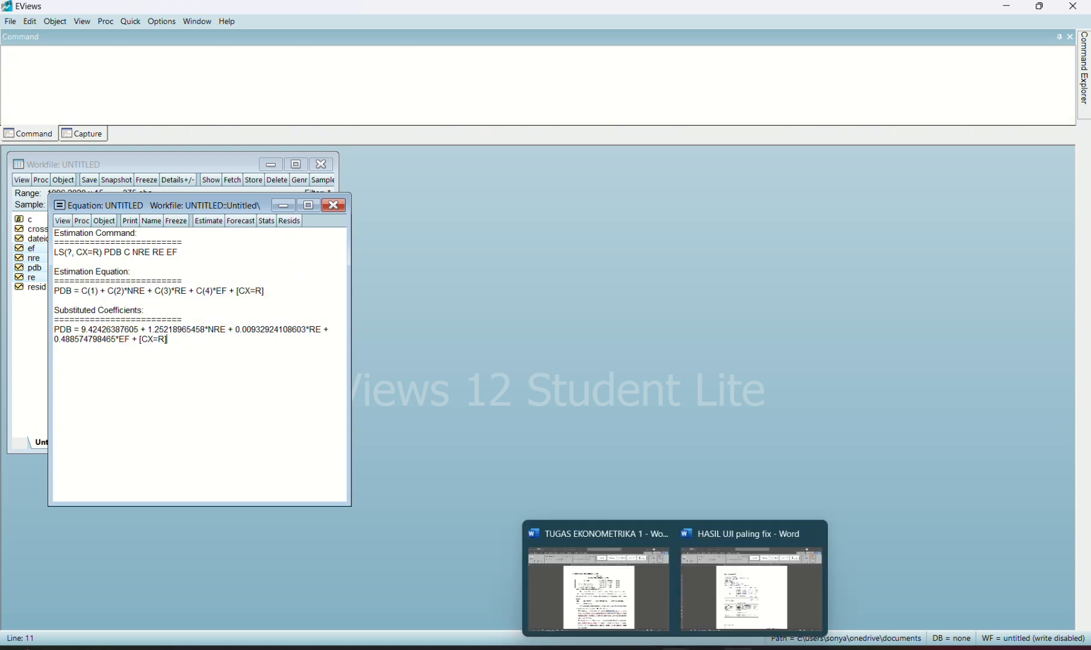
{"action": "left_click", "coordinate": [632, 625]}
{"action": "scroll", "coordinate": [479, 450], "scroll_direction": "down", "scroll_amount": 1}
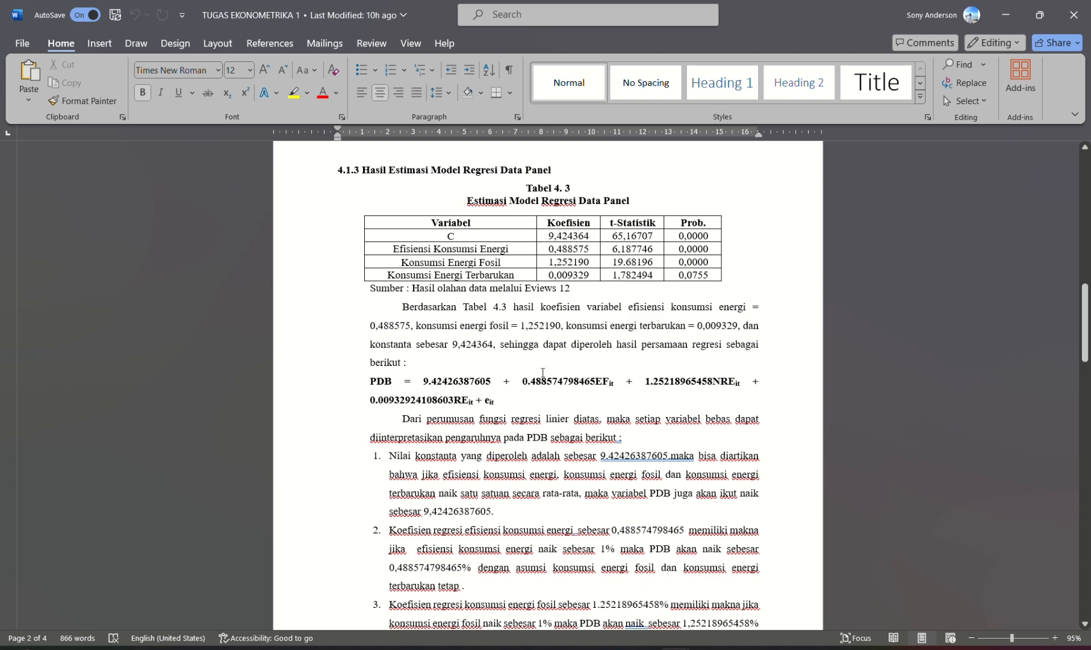
{"action": "scroll", "coordinate": [485, 374], "scroll_direction": "down", "scroll_amount": 2}
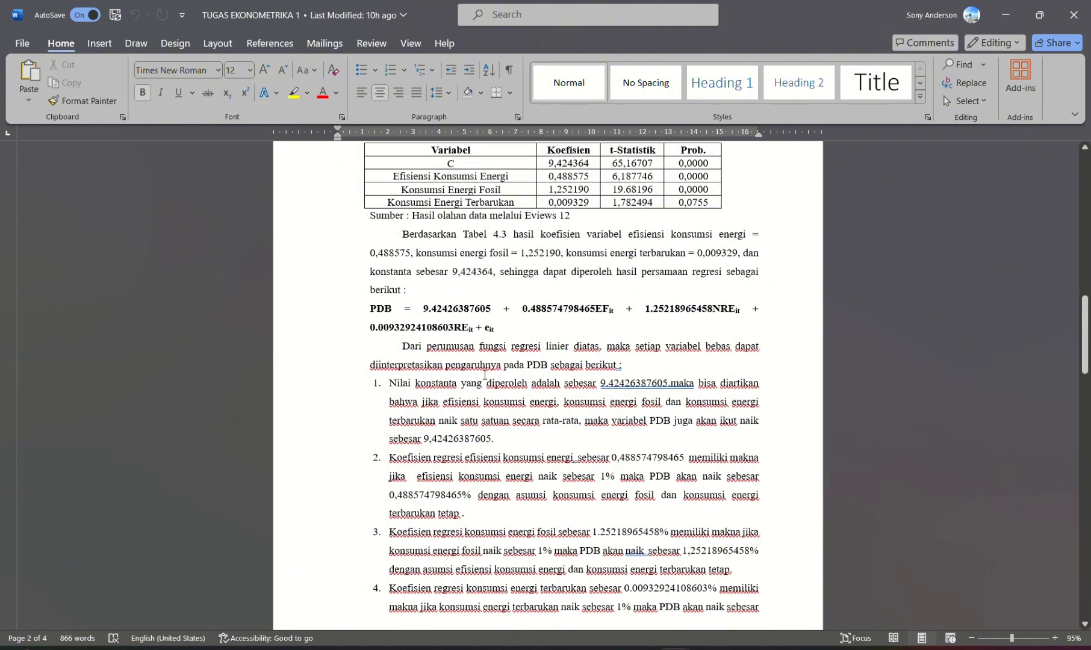
{"action": "scroll", "coordinate": [514, 399], "scroll_direction": "down", "scroll_amount": 1}
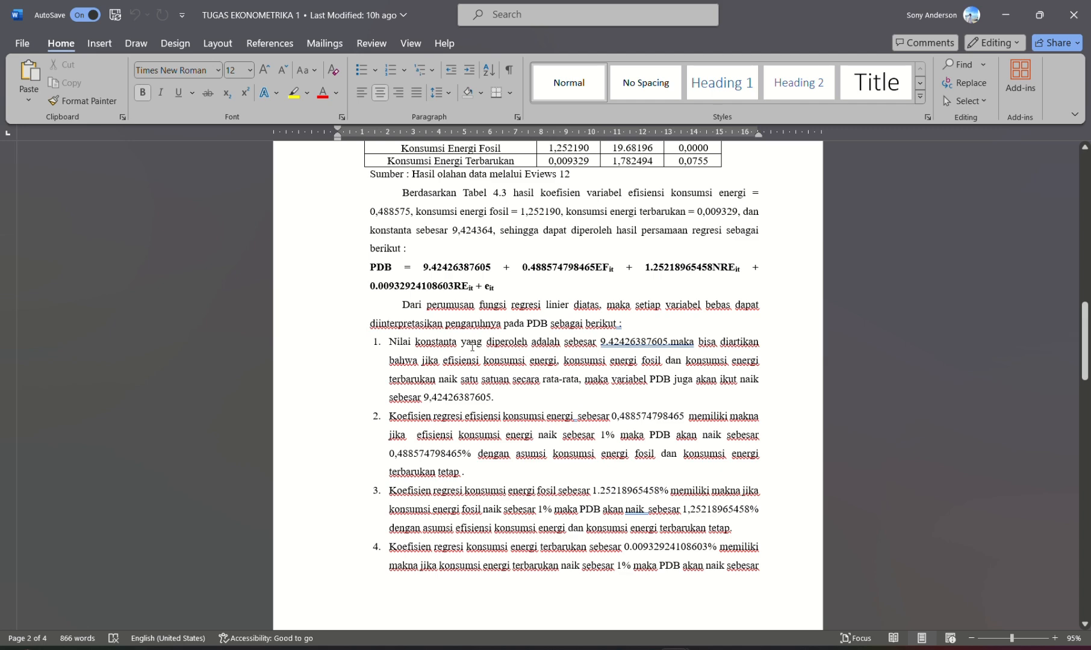
- Read the numbered interpretations of the constant and energy coefficients against Tabel 4.3 and the PDB equation
{"action": "scroll", "coordinate": [512, 397], "scroll_direction": "up", "scroll_amount": 1}
{"action": "left_click", "coordinate": [512, 397]}
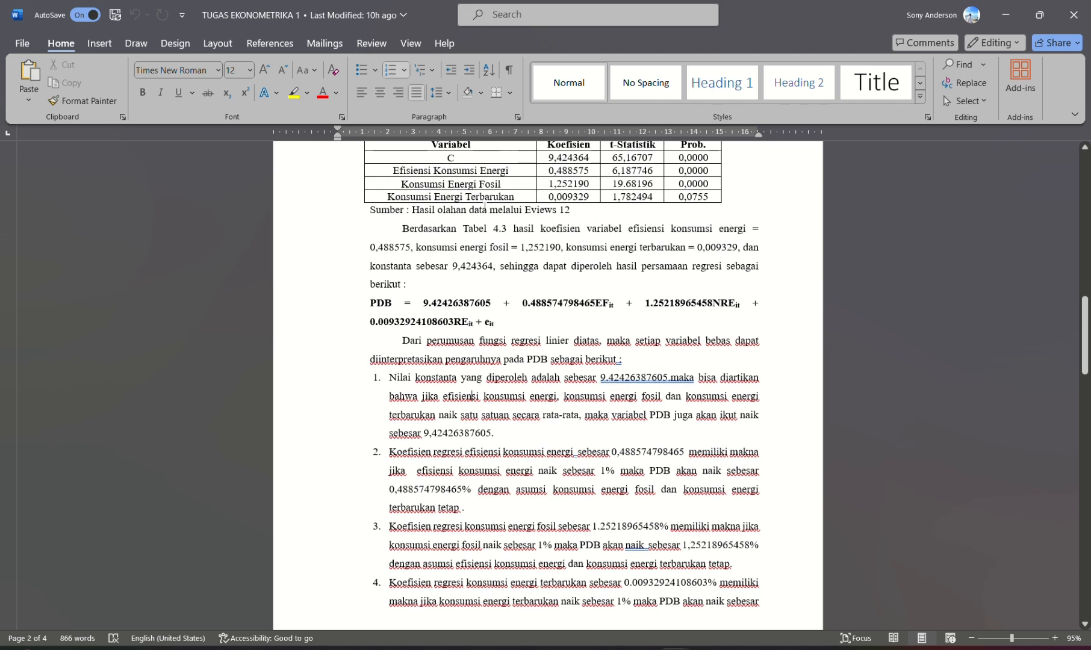
{"action": "scroll", "coordinate": [512, 398], "scroll_direction": "up", "scroll_amount": 1}
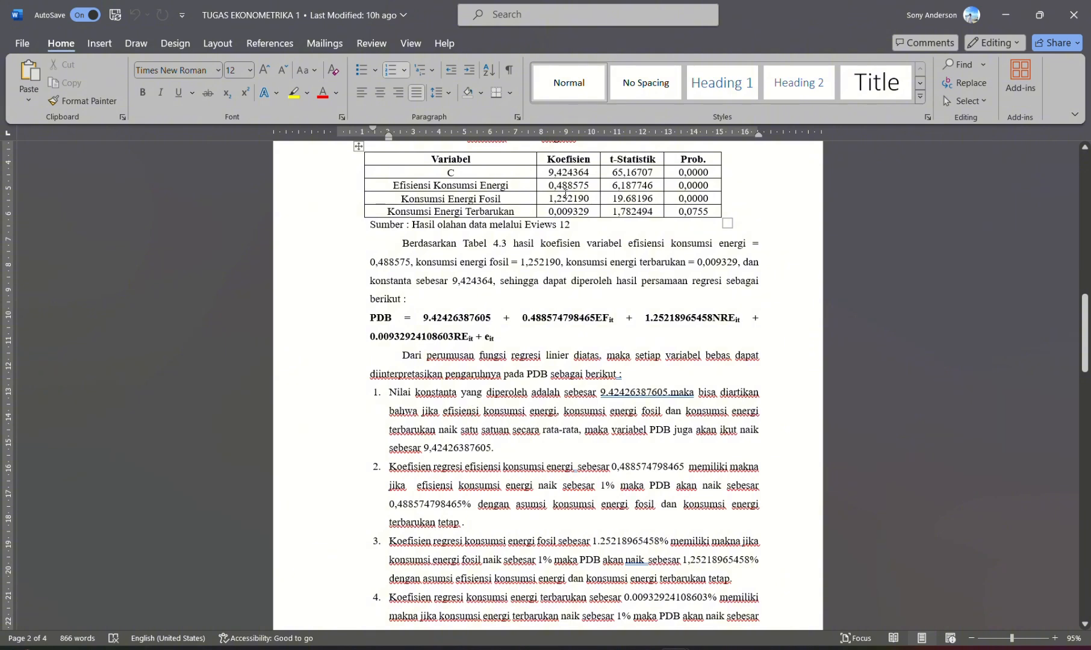
{"action": "scroll", "coordinate": [527, 388], "scroll_direction": "down", "scroll_amount": 1}
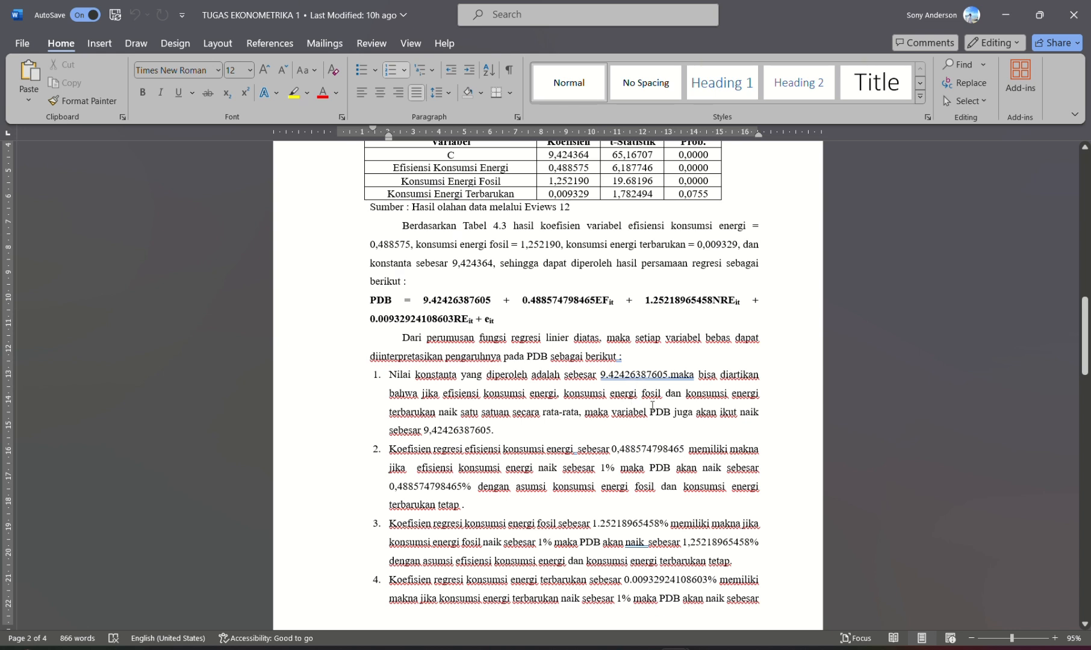
{"action": "scroll", "coordinate": [576, 374], "scroll_direction": "up", "scroll_amount": 1}
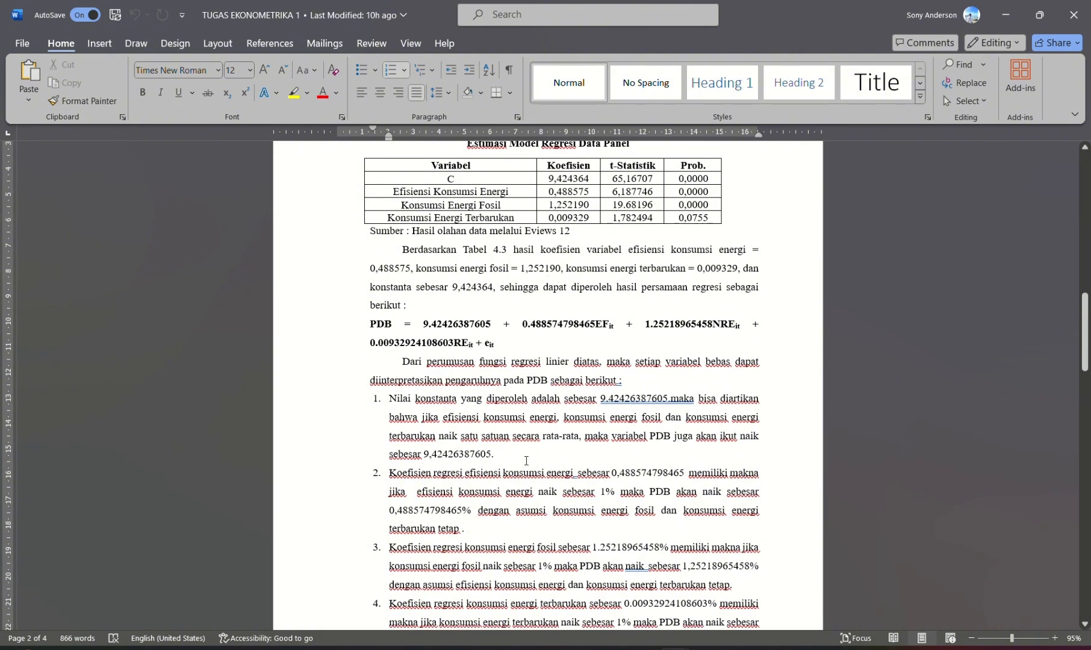
{"action": "scroll", "coordinate": [531, 439], "scroll_direction": "down", "scroll_amount": 1}
{"action": "scroll", "coordinate": [566, 455], "scroll_direction": "down", "scroll_amount": 1}
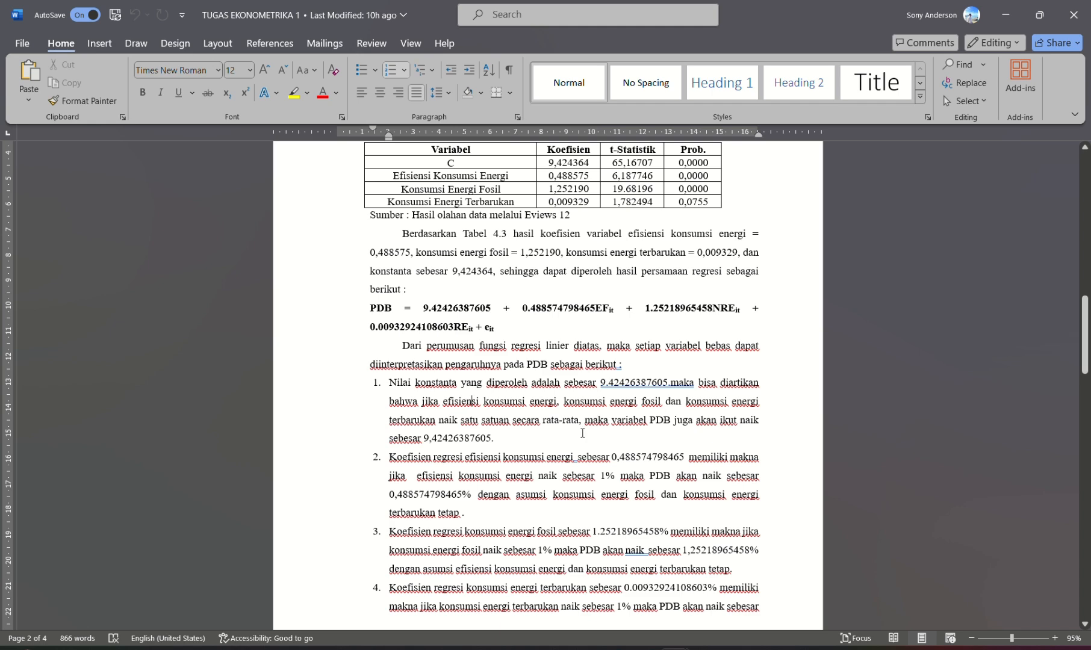
{"action": "scroll", "coordinate": [584, 432], "scroll_direction": "down", "scroll_amount": 1}
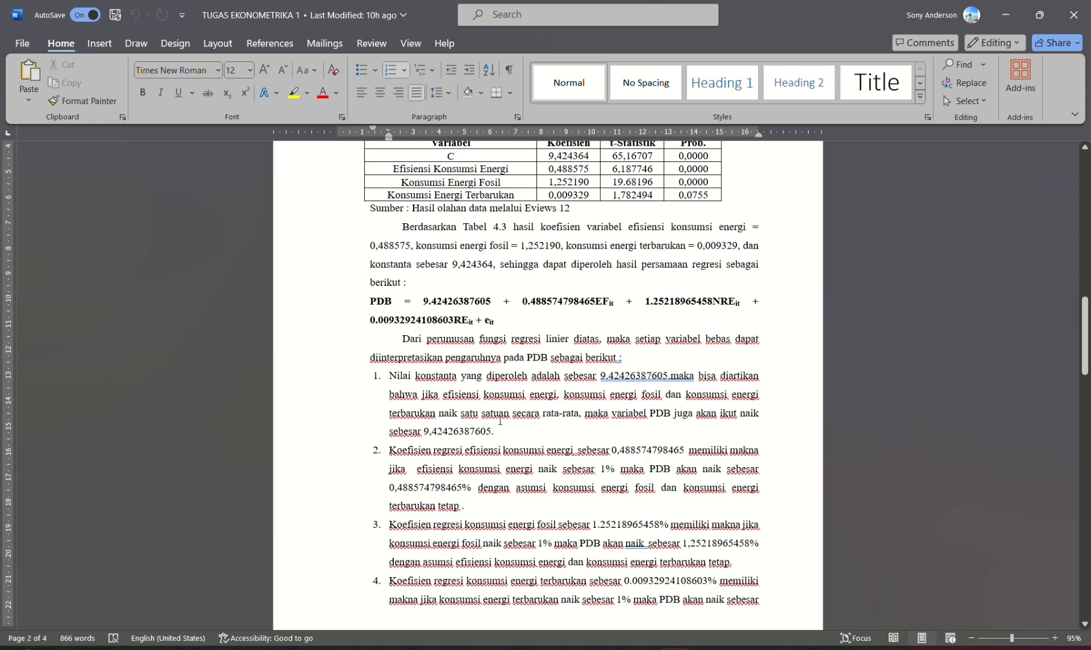
{"action": "scroll", "coordinate": [460, 418], "scroll_direction": "up", "scroll_amount": 1}
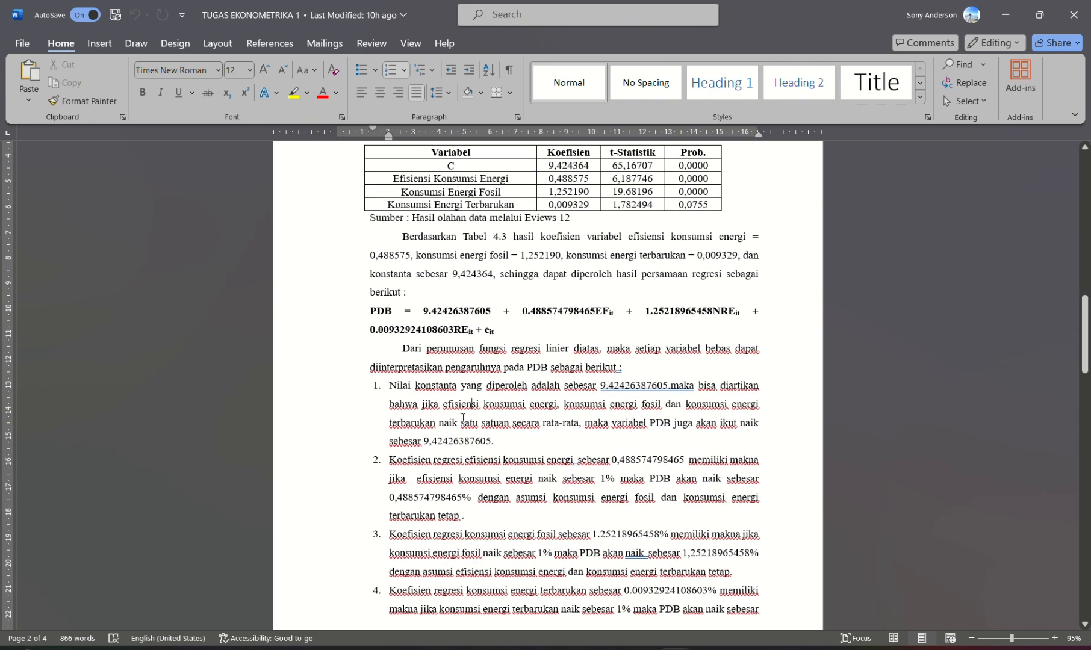
{"action": "scroll", "coordinate": [467, 419], "scroll_direction": "down", "scroll_amount": 1}
{"action": "scroll", "coordinate": [476, 422], "scroll_direction": "up", "scroll_amount": 1}
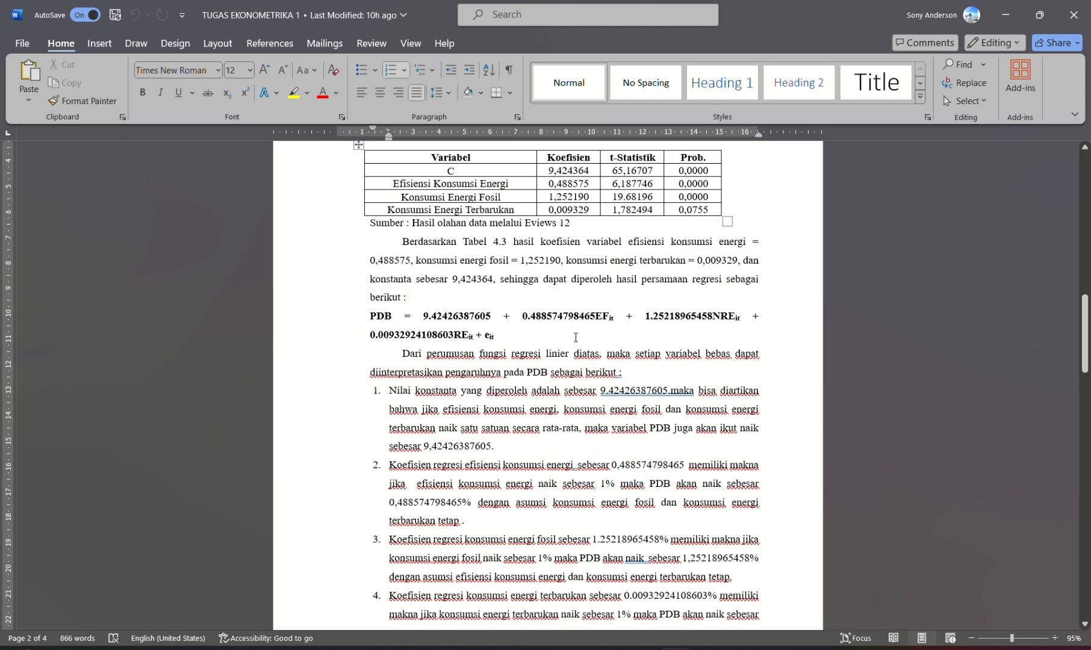
{"action": "scroll", "coordinate": [576, 361], "scroll_direction": "down", "scroll_amount": 2}
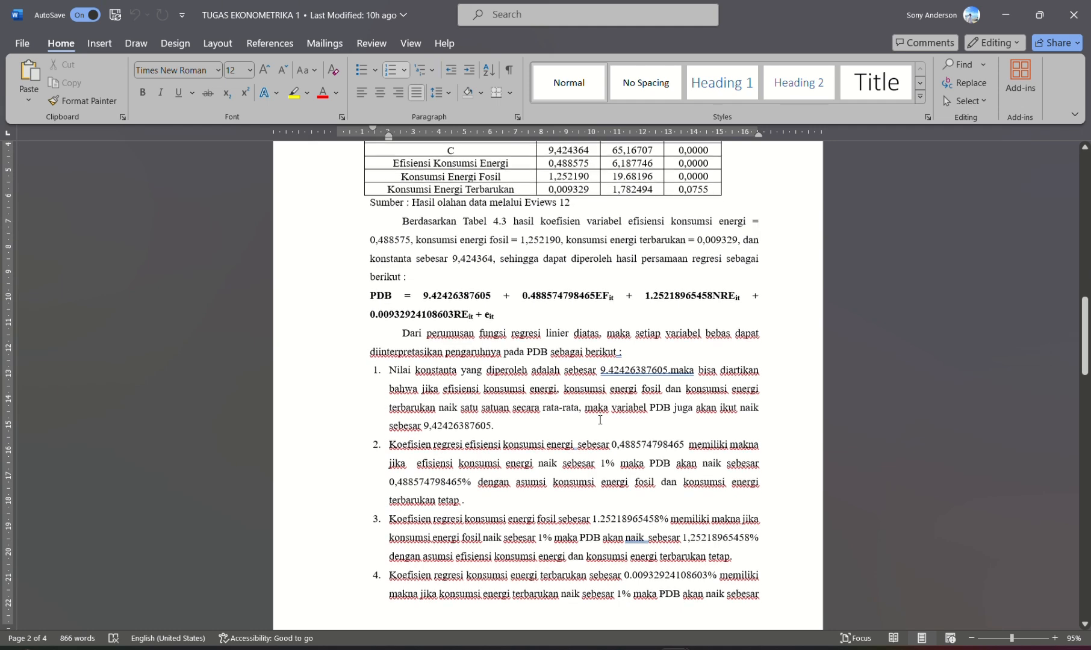
{"action": "scroll", "coordinate": [581, 421], "scroll_direction": "down", "scroll_amount": 1}
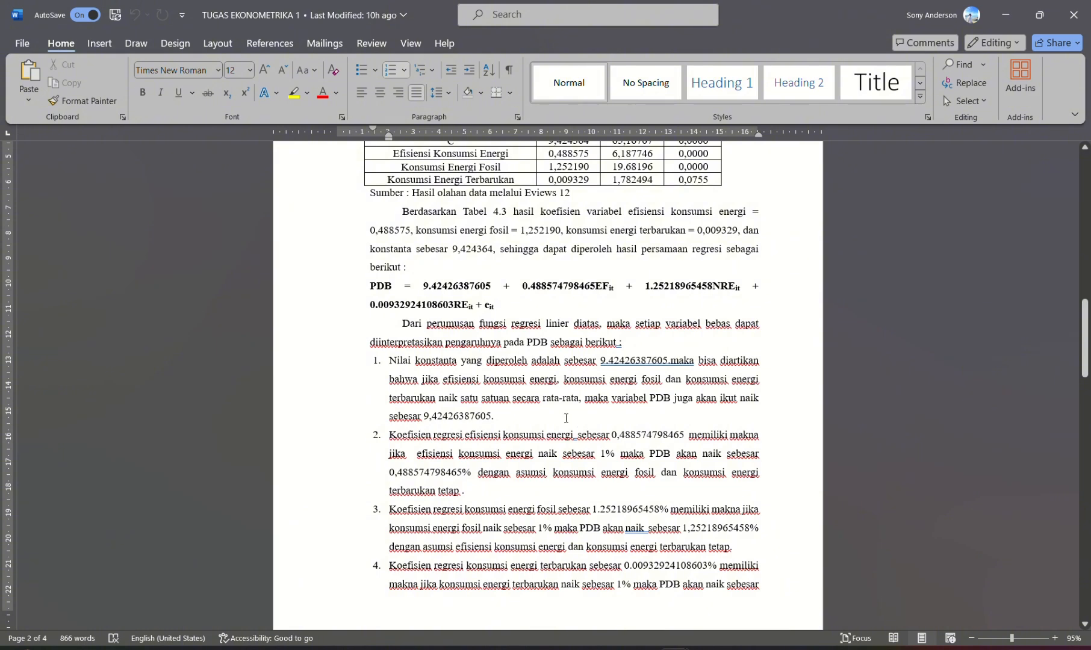
- Compare the numbered coefficient interpretations with the Konsumsi Energi Fosil row in Tabel 4.3 and the PDB regression equation
{"action": "scroll", "coordinate": [542, 421], "scroll_direction": "down", "scroll_amount": 3}
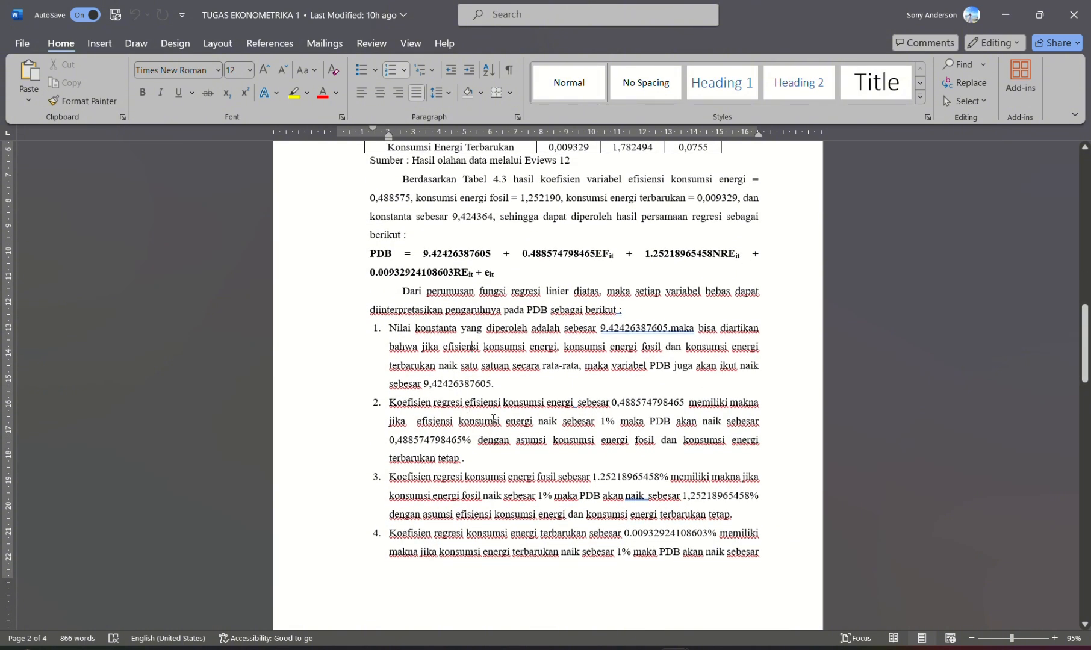
{"action": "scroll", "coordinate": [492, 420], "scroll_direction": "down", "scroll_amount": 1}
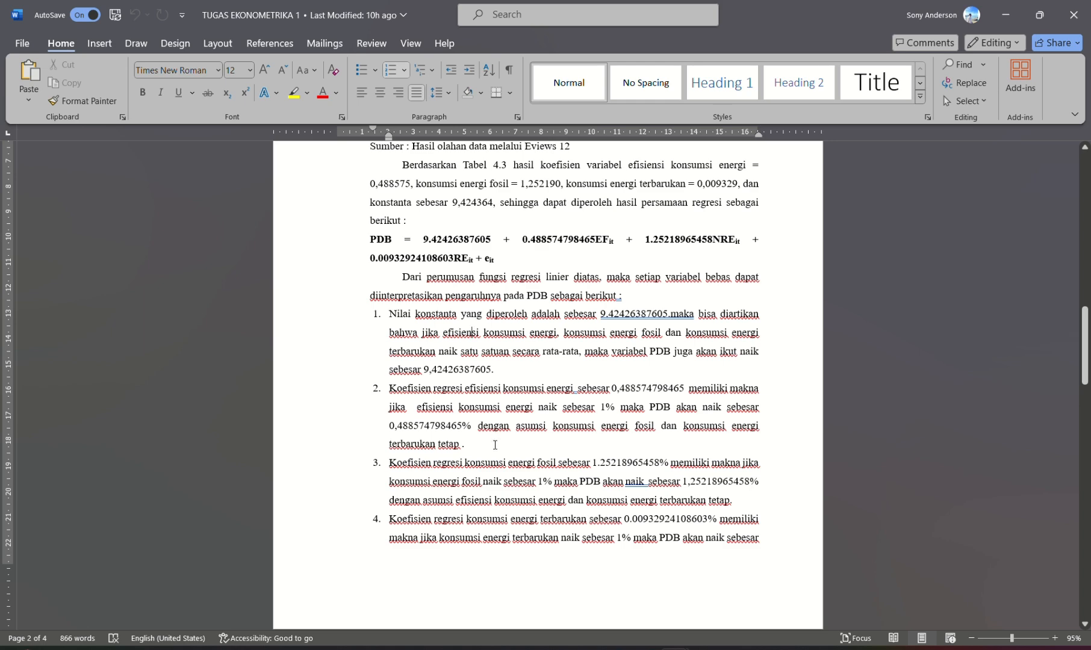
{"action": "scroll", "coordinate": [495, 434], "scroll_direction": "up", "scroll_amount": 7}
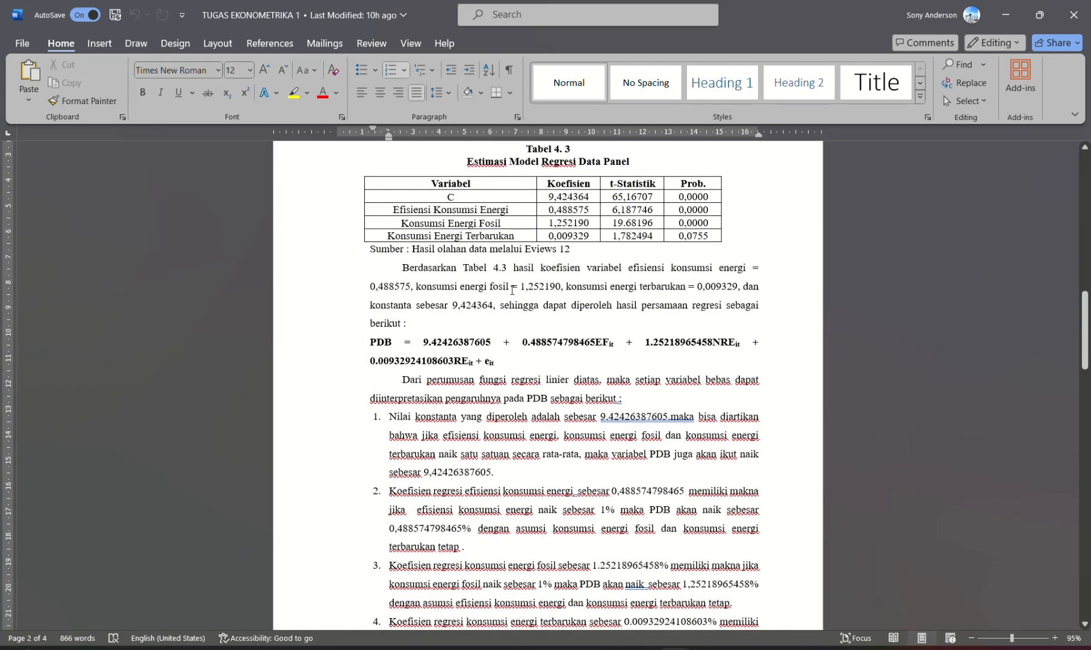
{"action": "left_click", "coordinate": [482, 226]}
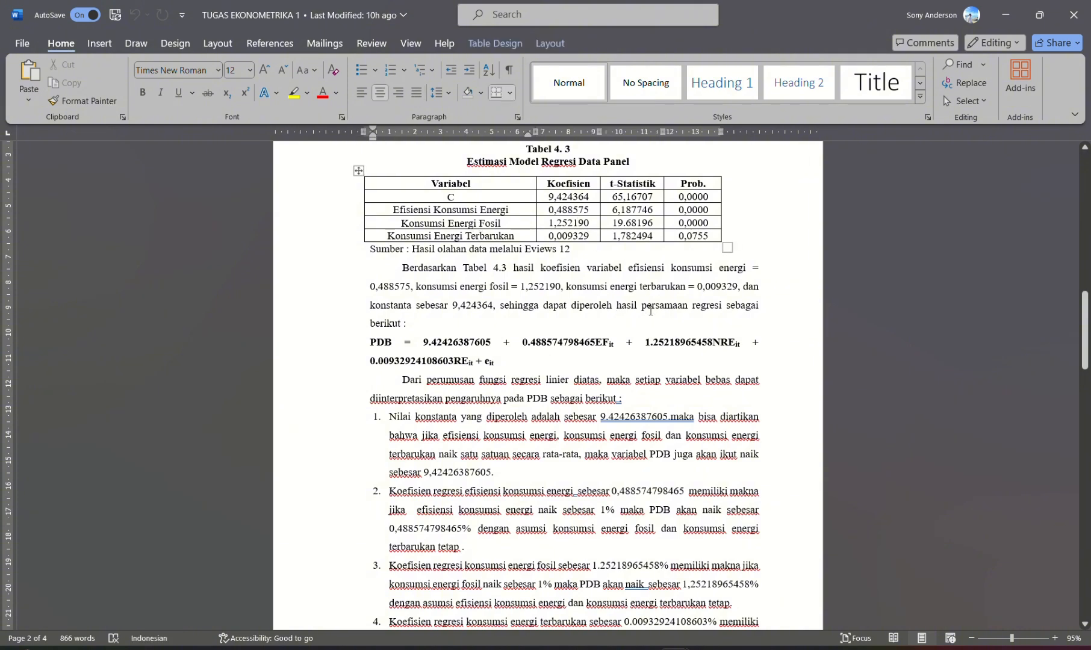
{"action": "left_click", "coordinate": [658, 341]}
{"action": "scroll", "coordinate": [599, 475], "scroll_direction": "down", "scroll_amount": 1}
{"action": "scroll", "coordinate": [599, 475], "scroll_direction": "down", "scroll_amount": 1}
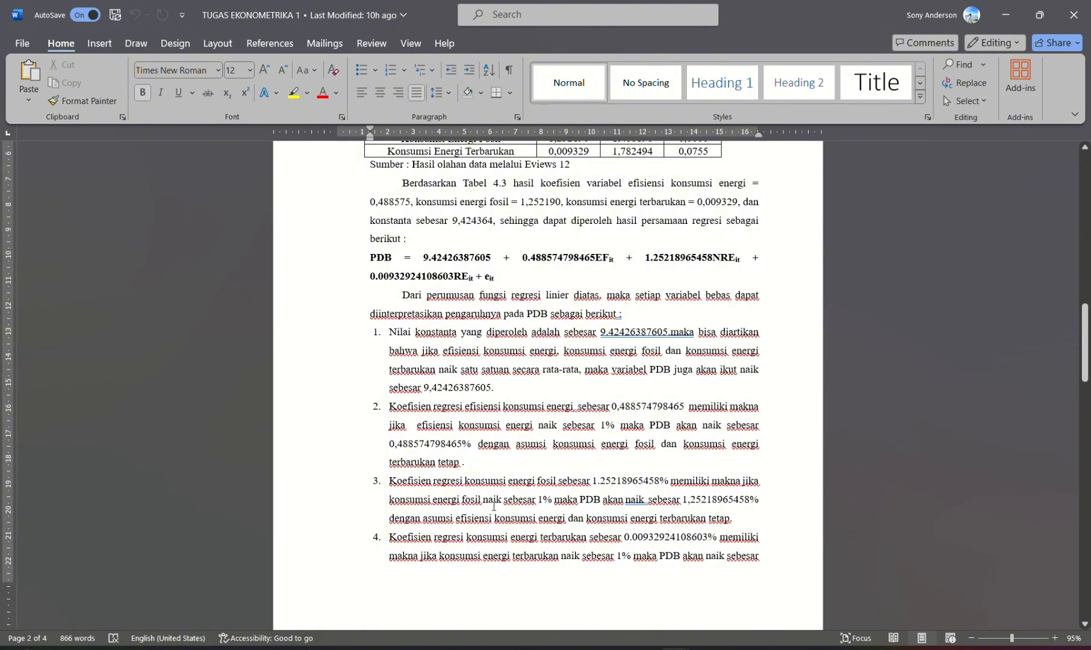
- Read interpretation points 3 and 4 on fossil and renewable energy consumption and check their coefficients against Tabel 4.3
{"action": "left_click", "coordinate": [551, 504]}
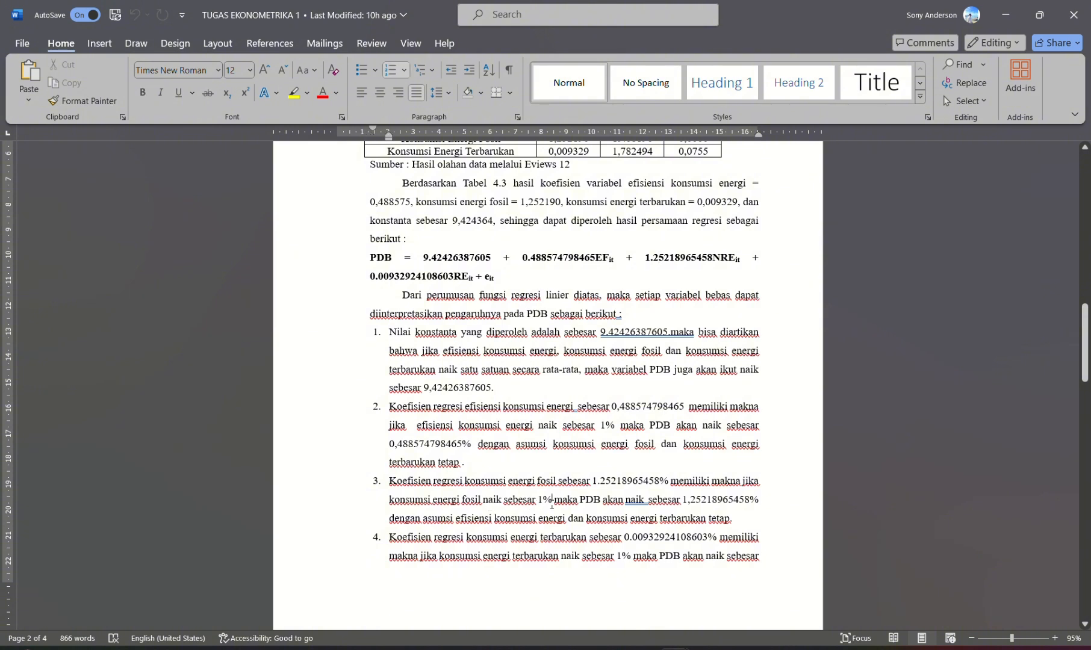
{"action": "left_click", "coordinate": [593, 500]}
{"action": "left_click", "coordinate": [722, 500]}
{"action": "scroll", "coordinate": [661, 521], "scroll_direction": "down", "scroll_amount": 4}
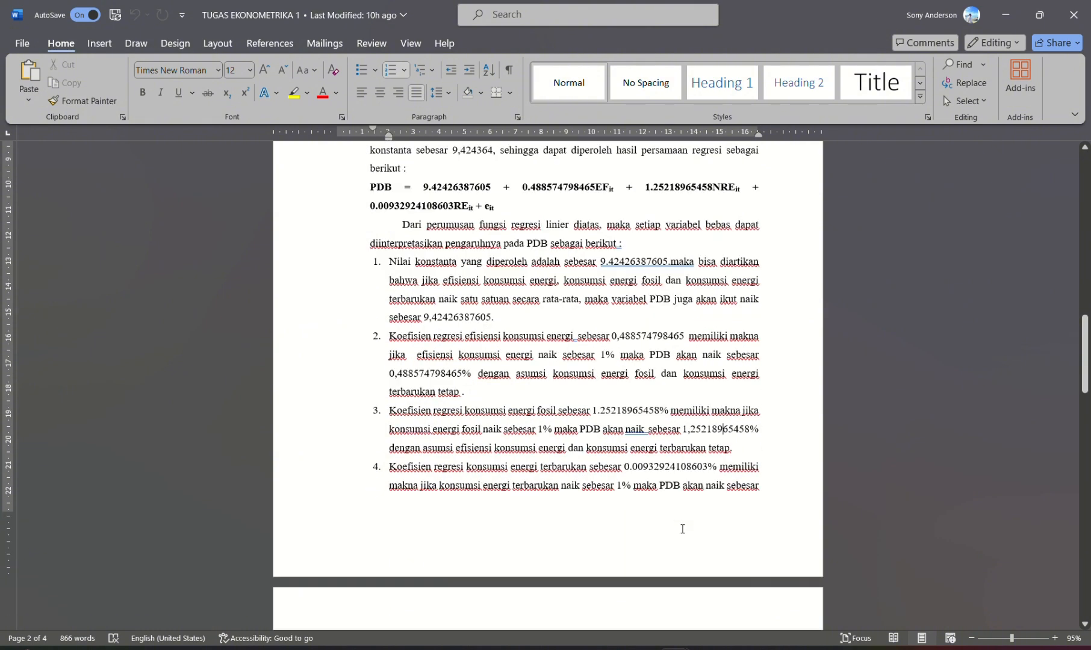
{"action": "scroll", "coordinate": [682, 528], "scroll_direction": "down", "scroll_amount": 1}
{"action": "scroll", "coordinate": [682, 528], "scroll_direction": "up", "scroll_amount": 8}
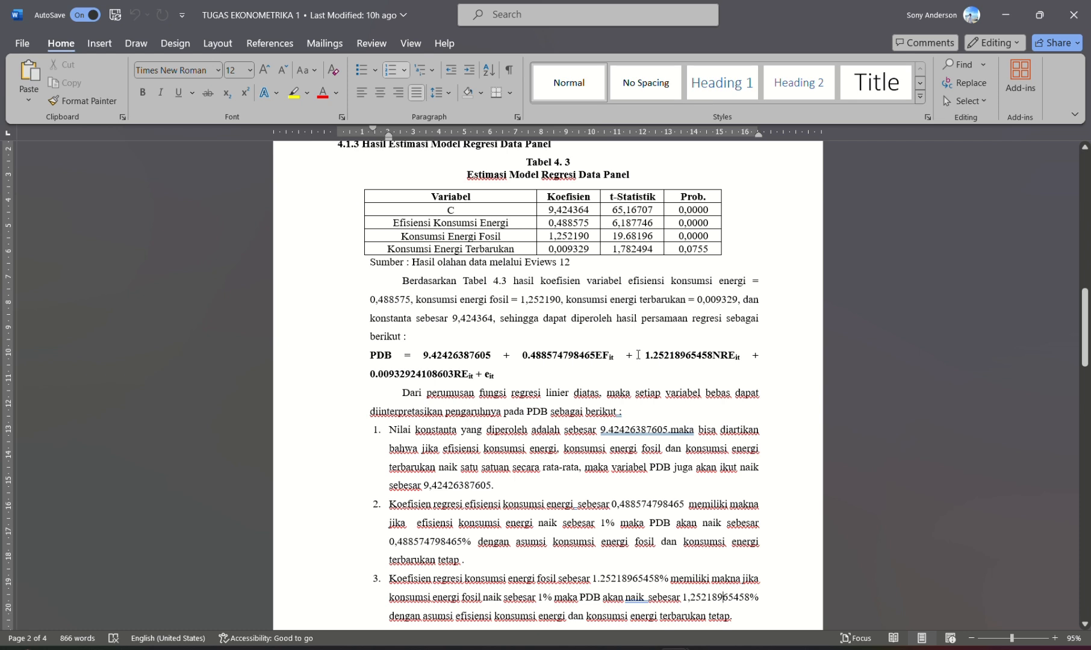
{"action": "scroll", "coordinate": [625, 387], "scroll_direction": "down", "scroll_amount": 1}
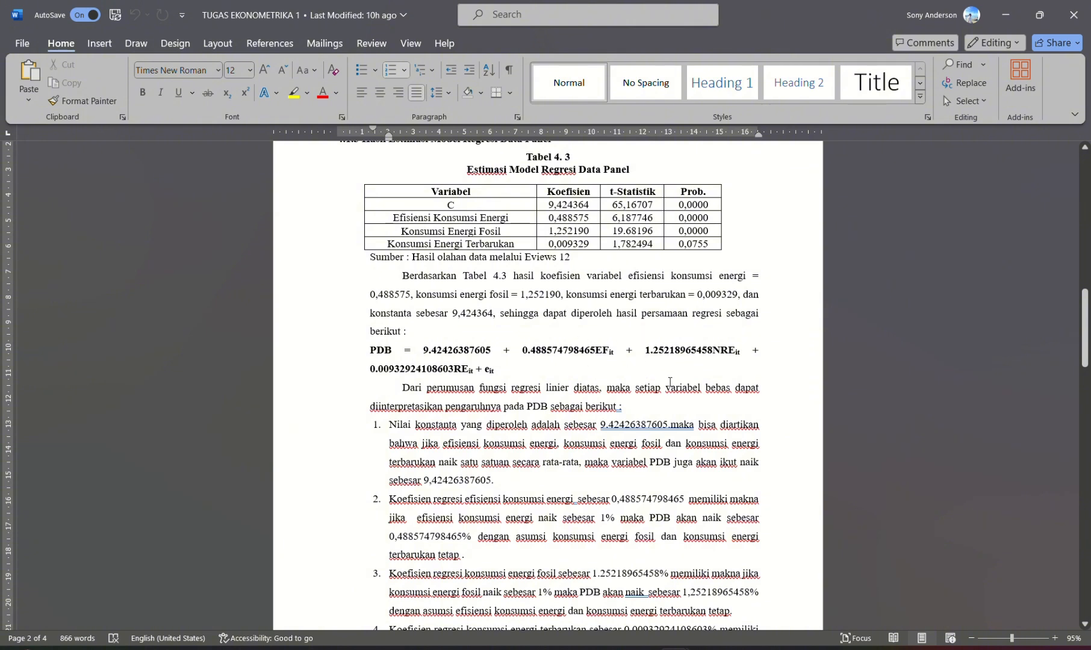
{"action": "scroll", "coordinate": [610, 383], "scroll_direction": "down", "scroll_amount": 2}
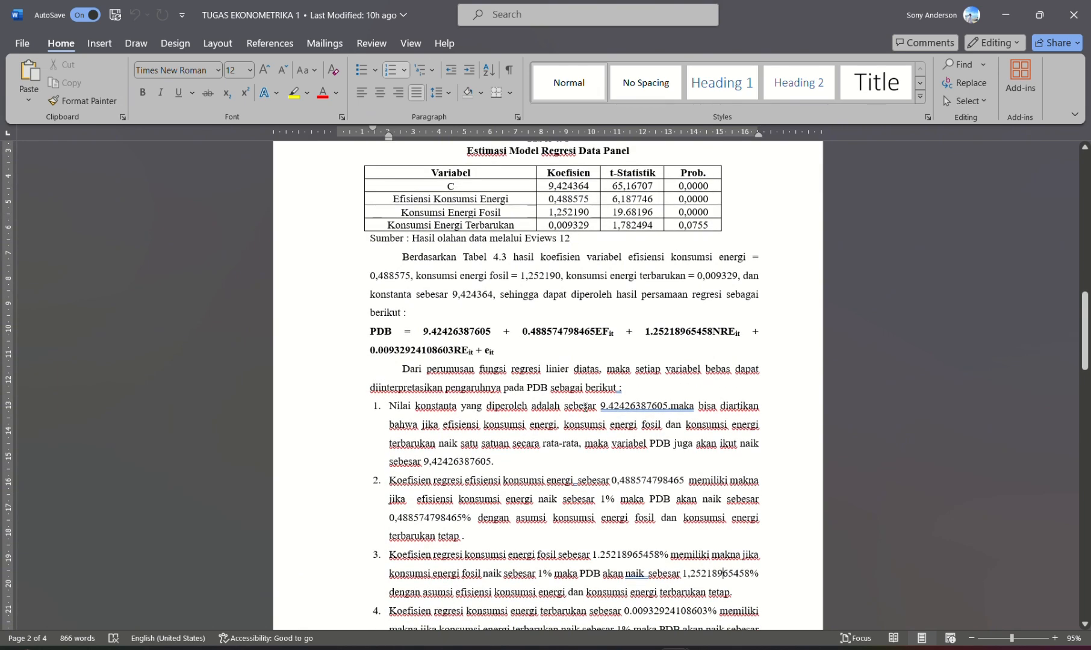
- Go on to section 4.1.4 Uji Hipotesis and view Tabel 4.4, Hasil Uji t Statistik
{"action": "scroll", "coordinate": [560, 418], "scroll_direction": "down", "scroll_amount": 1}
{"action": "scroll", "coordinate": [569, 415], "scroll_direction": "up", "scroll_amount": 1}
{"action": "scroll", "coordinate": [585, 408], "scroll_direction": "down", "scroll_amount": 3}
{"action": "scroll", "coordinate": [585, 408], "scroll_direction": "down", "scroll_amount": 10}
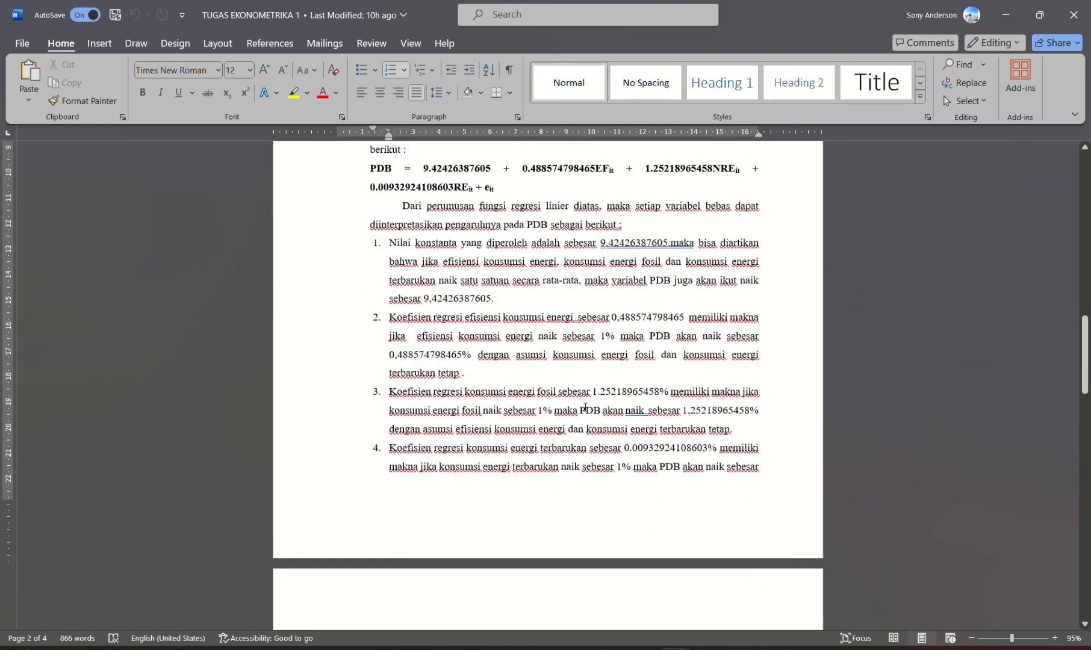
{"action": "scroll", "coordinate": [585, 408], "scroll_direction": "down", "scroll_amount": 3}
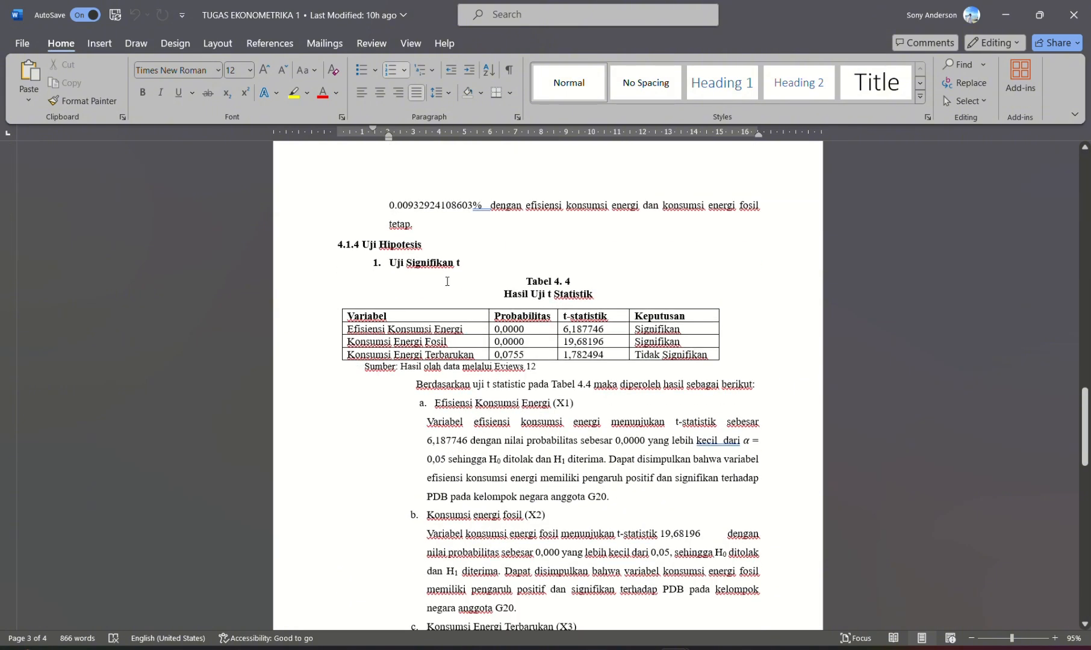
{"action": "scroll", "coordinate": [448, 280], "scroll_direction": "down", "scroll_amount": 1}
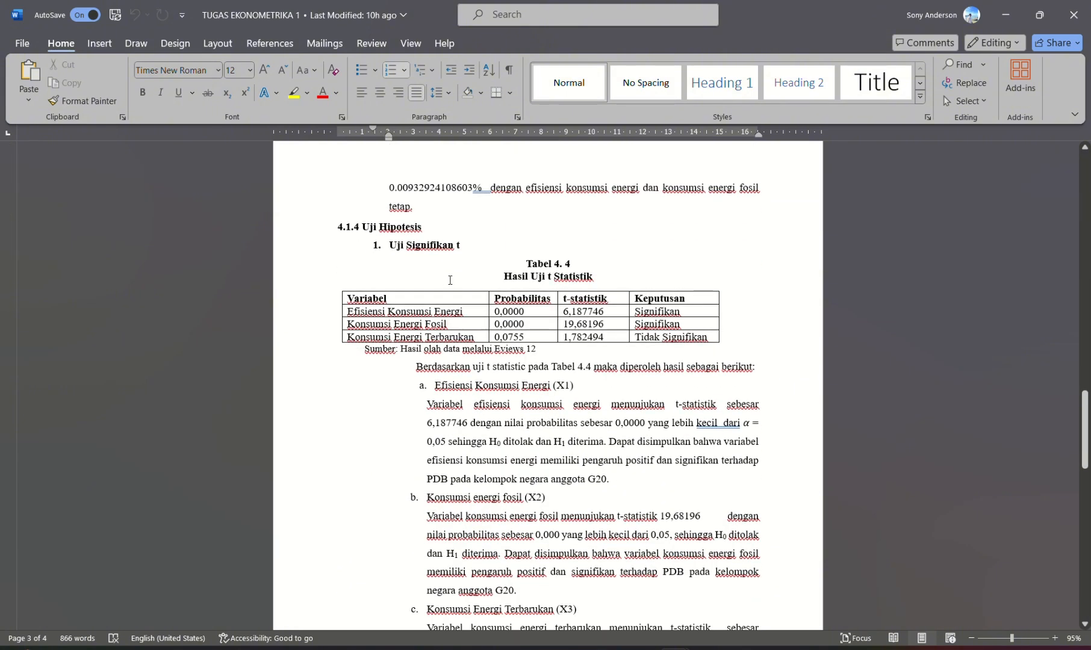
{"action": "scroll", "coordinate": [449, 279], "scroll_direction": "down", "scroll_amount": 1}
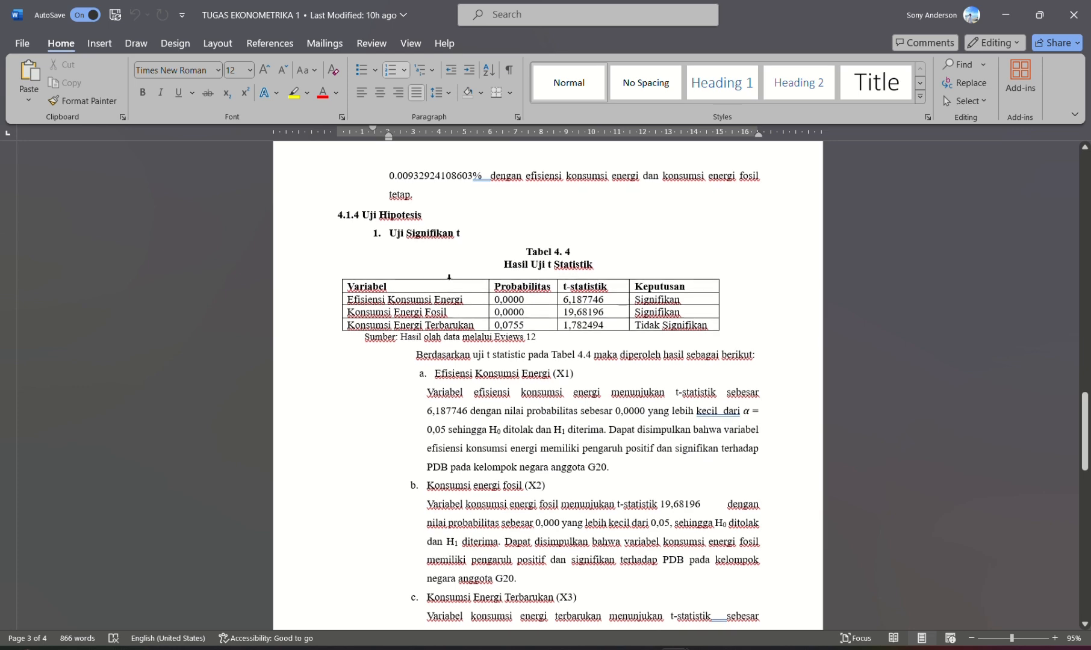
- Switch to EViews and re-estimate the equation pdb c nre re ef with Random cross-section effects and no period effects
{"action": "mouse_move", "coordinate": [737, 647]}
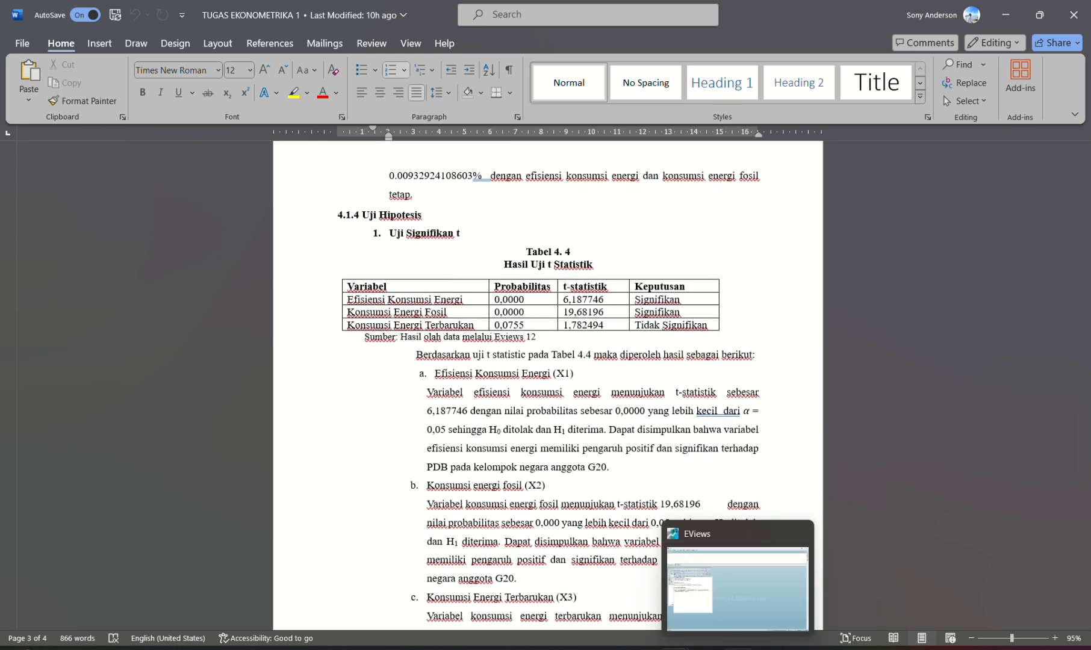
{"action": "left_click", "coordinate": [682, 626]}
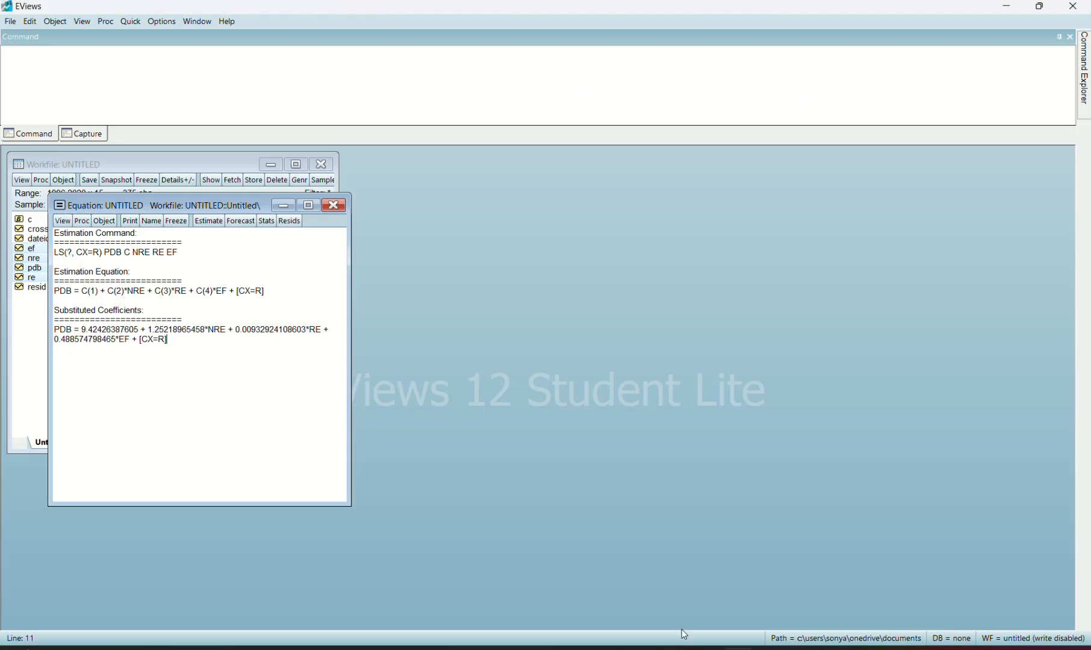
{"action": "left_click", "coordinate": [212, 221]}
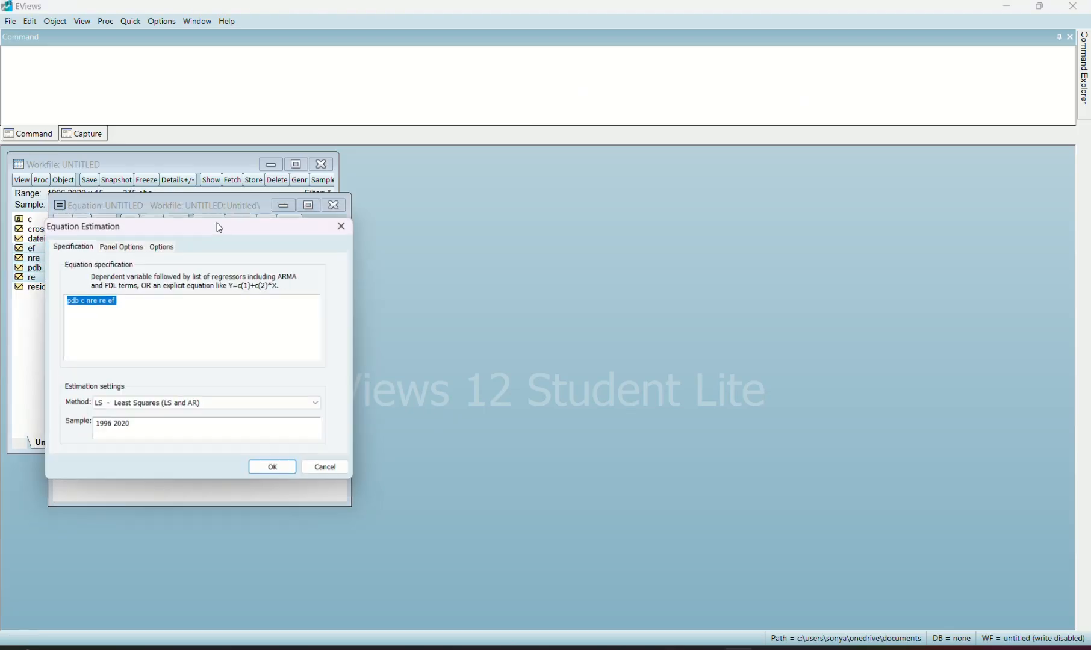
{"action": "left_click", "coordinate": [275, 470]}
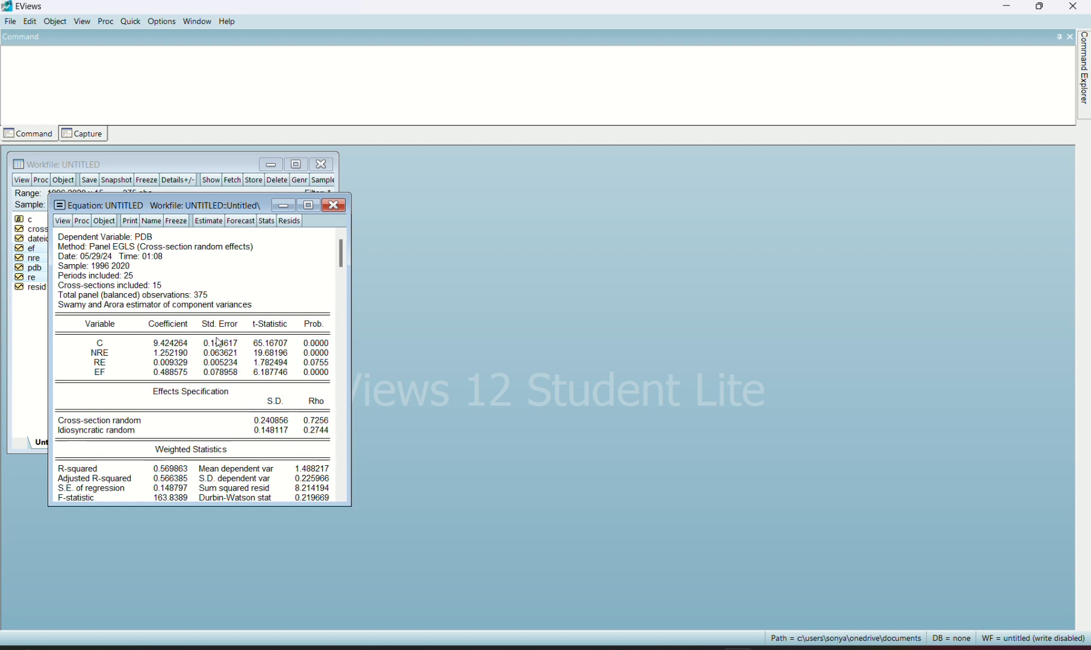
{"action": "left_click", "coordinate": [209, 221]}
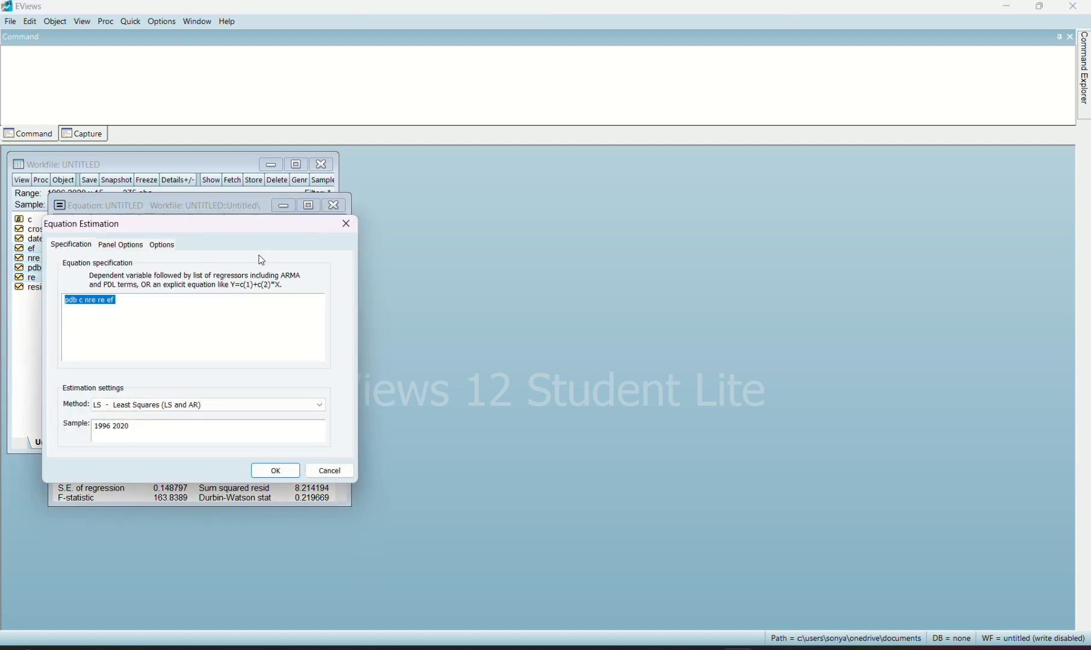
{"action": "left_click", "coordinate": [134, 247]}
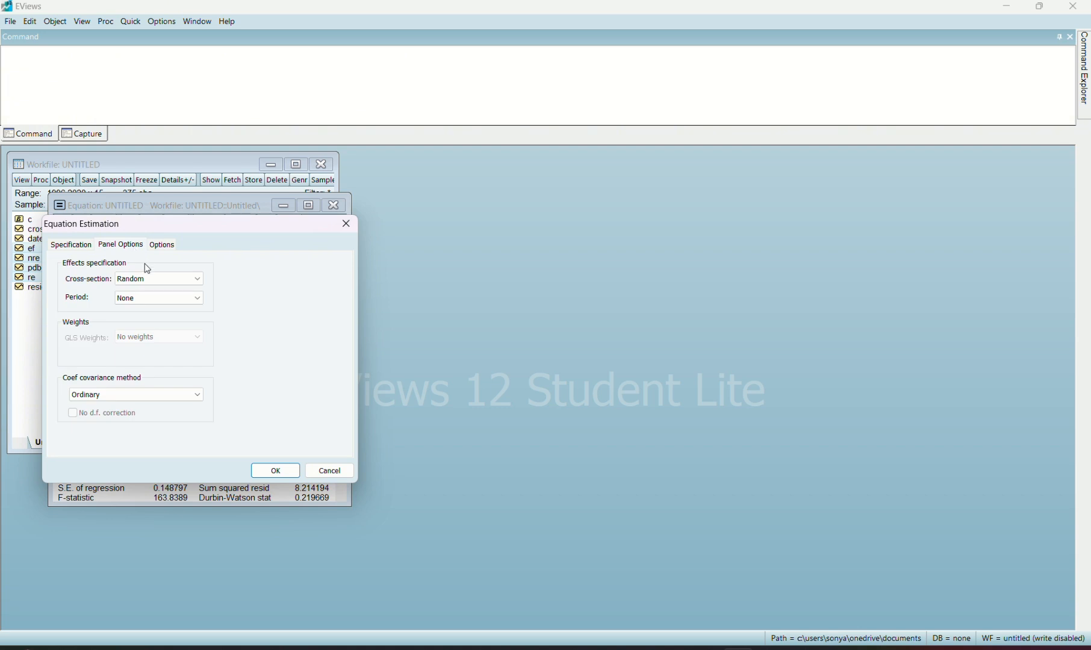
{"action": "left_click", "coordinate": [275, 471]}
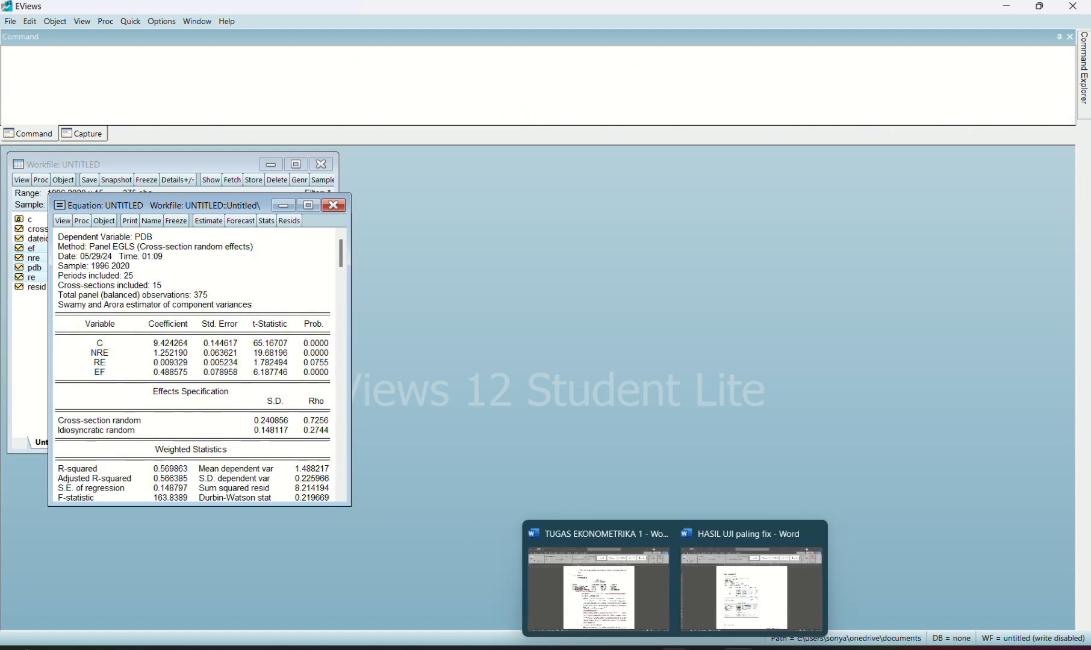
- Switch back to the Word document TUGAS EKONOMETRIKA 1 and examine the Efisiensi Konsumsi Energi row of Tabel 4.4
{"action": "left_click", "coordinate": [674, 648]}
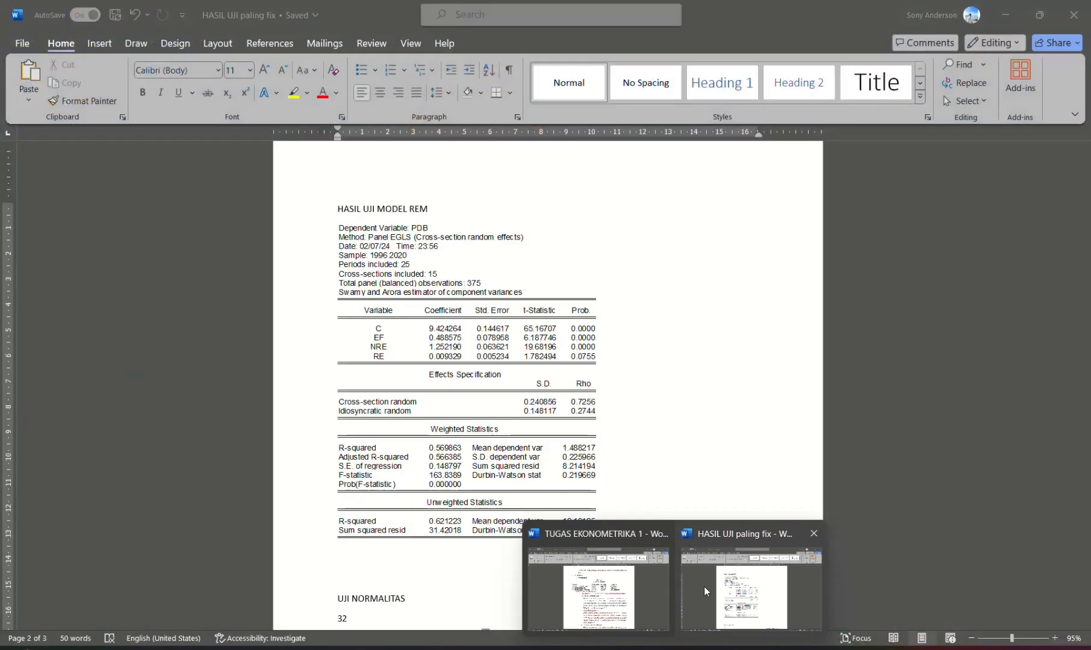
{"action": "left_click", "coordinate": [662, 584]}
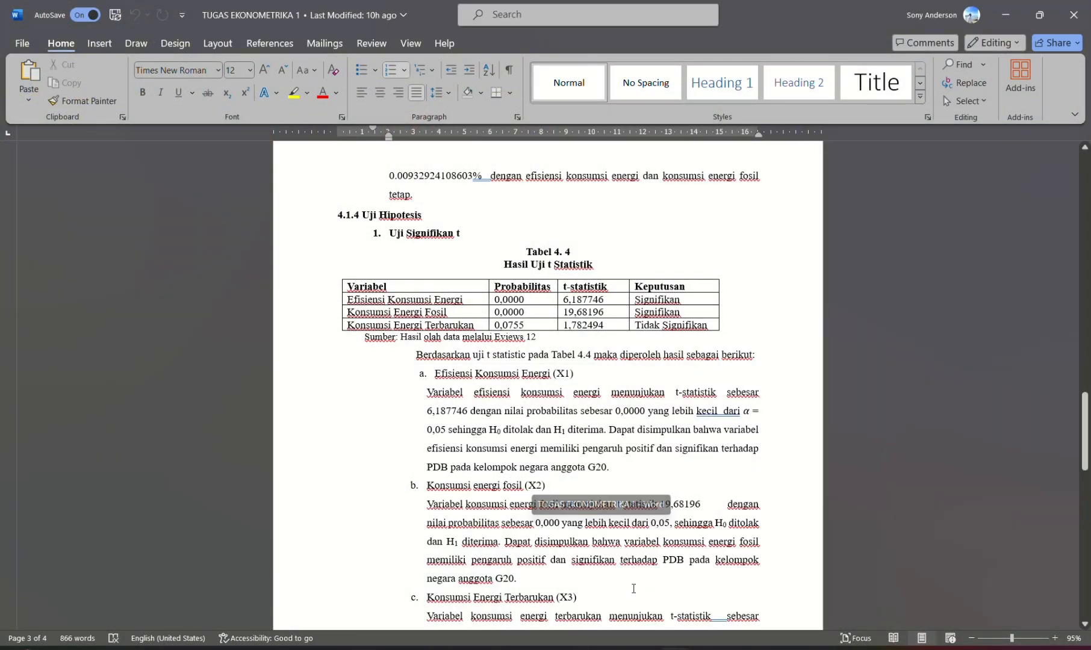
{"action": "scroll", "coordinate": [587, 488], "scroll_direction": "down", "scroll_amount": 1}
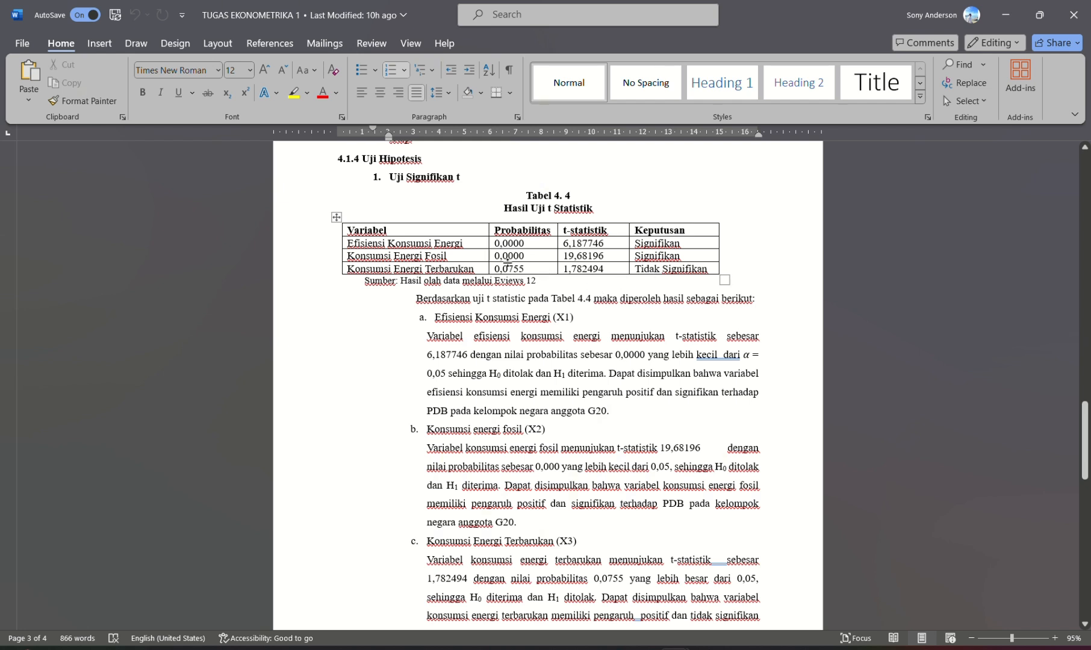
{"action": "left_click", "coordinate": [476, 245]}
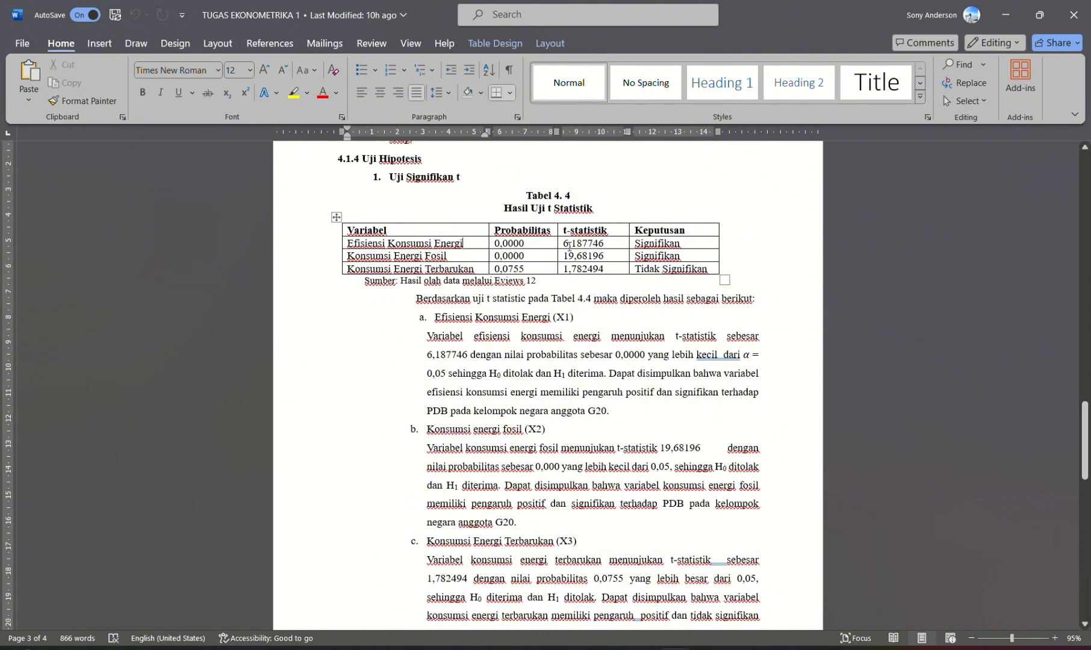
{"action": "left_click", "coordinate": [588, 245]}
{"action": "left_click", "coordinate": [532, 244]}
{"action": "scroll", "coordinate": [482, 372], "scroll_direction": "down", "scroll_amount": 1}
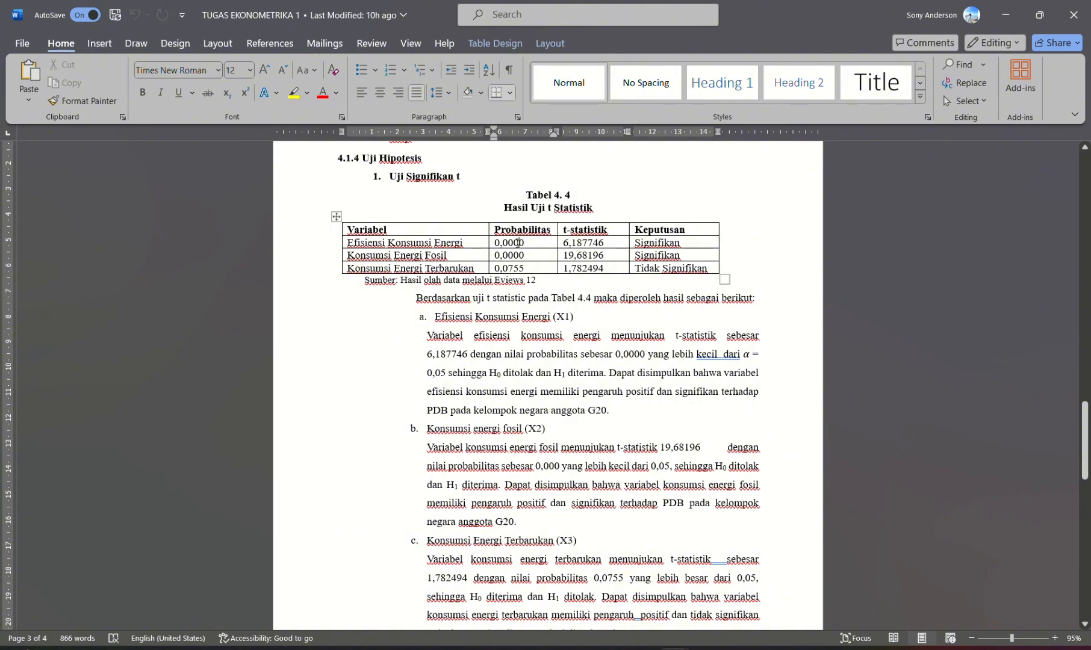
- Examine the probability, t-statistic and decision for Konsumsi Energi Terbarukan and Konsumsi Energi Fosil in Tabel 4.4
{"action": "left_click", "coordinate": [451, 268]}
{"action": "left_click", "coordinate": [572, 267]}
{"action": "left_click", "coordinate": [663, 259]}
{"action": "left_click", "coordinate": [502, 268]}
{"action": "scroll", "coordinate": [522, 385], "scroll_direction": "down", "scroll_amount": 1}
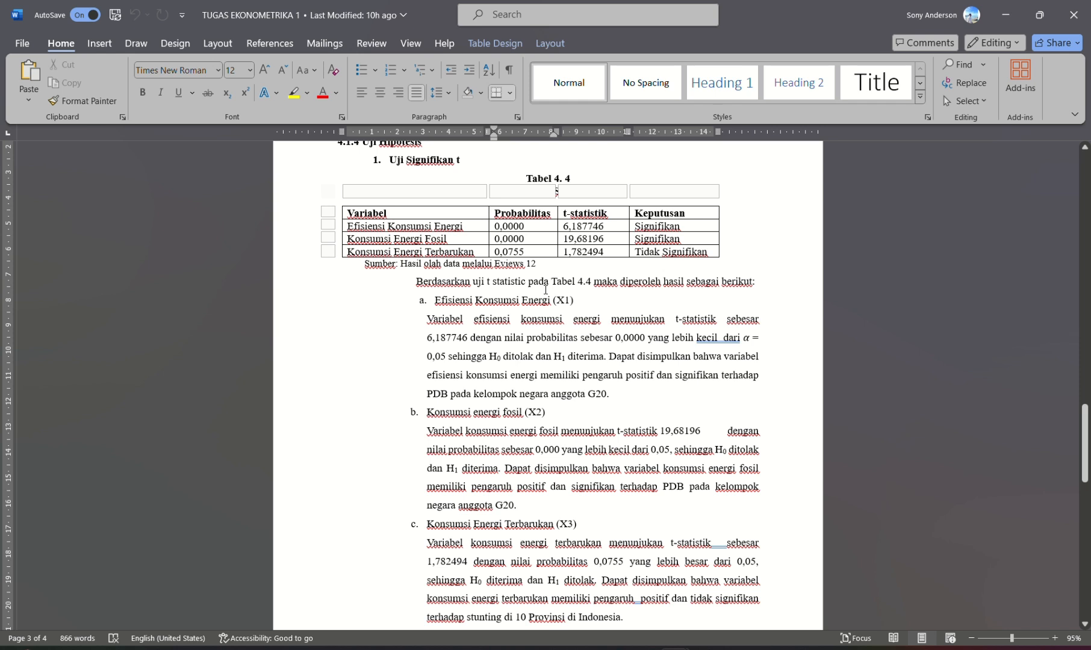
{"action": "left_click", "coordinate": [521, 239]}
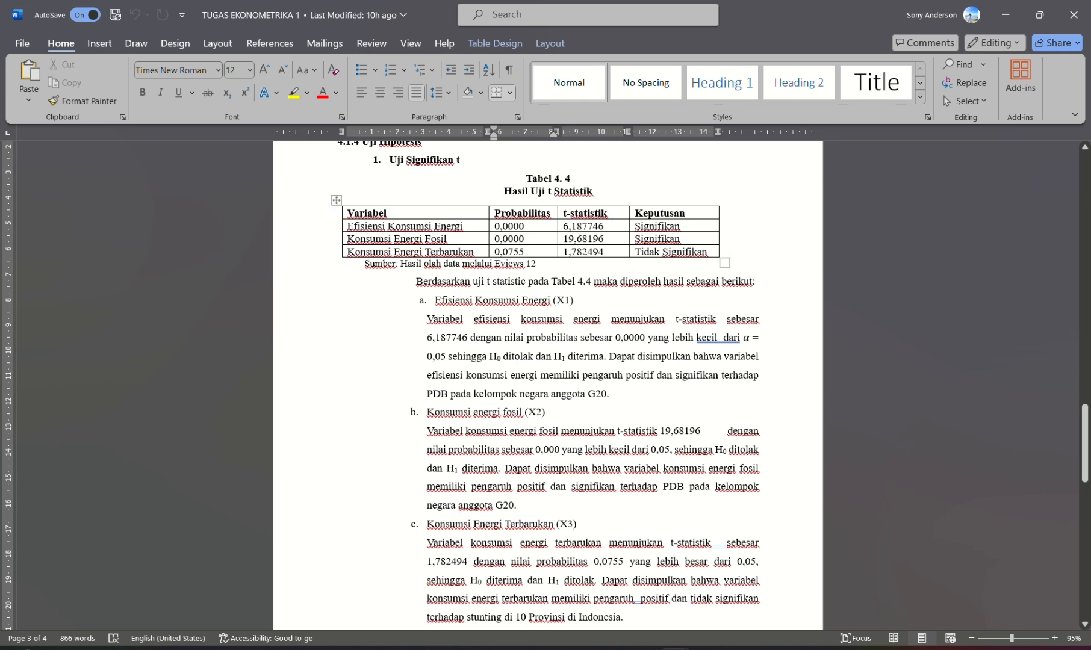
- Look through the written t-test conclusions for X1 to X3 and go on to Tabel 4.5 under Uji Signifikan F
{"action": "scroll", "coordinate": [546, 354], "scroll_direction": "up", "scroll_amount": 2}
{"action": "scroll", "coordinate": [546, 354], "scroll_direction": "down", "scroll_amount": 10}
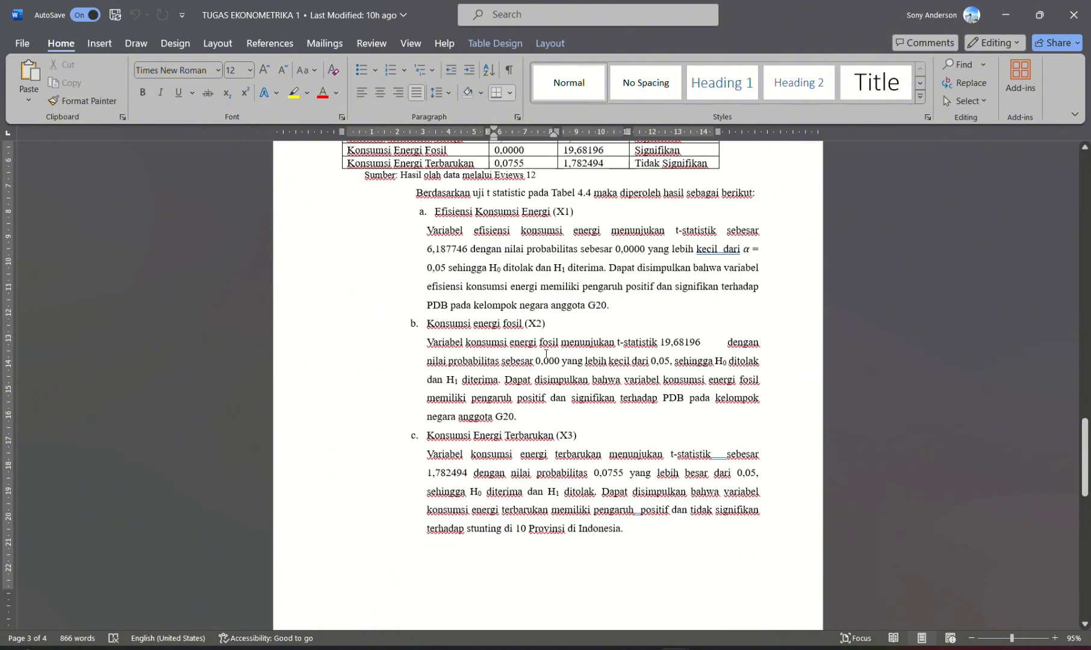
{"action": "scroll", "coordinate": [545, 354], "scroll_direction": "down", "scroll_amount": 6}
{"action": "scroll", "coordinate": [546, 354], "scroll_direction": "up", "scroll_amount": 1}
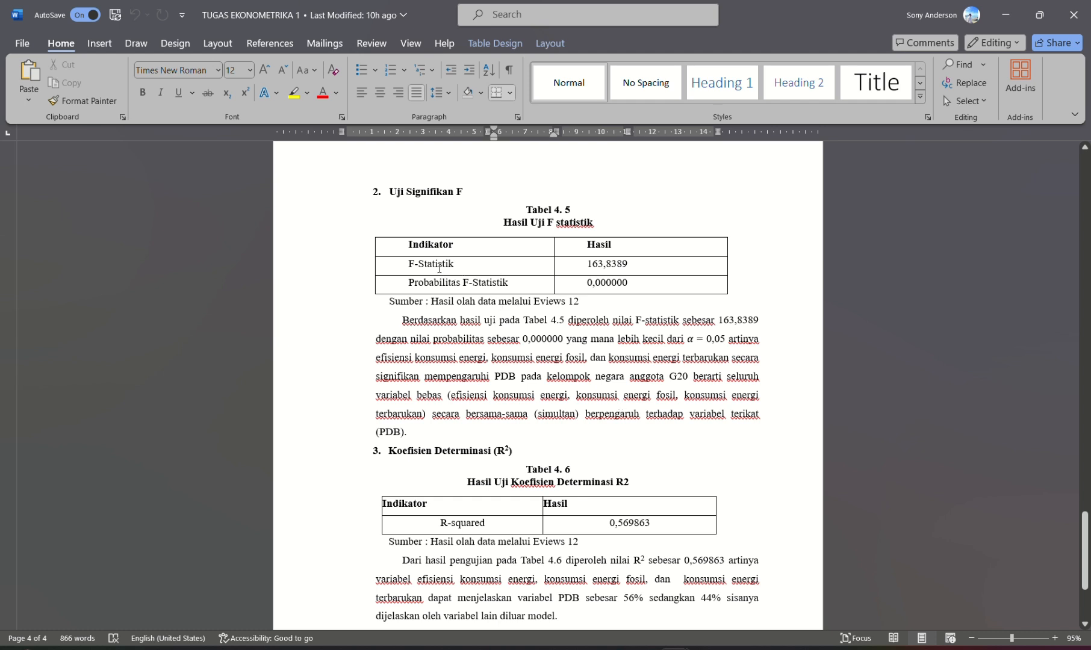
- Switch to EViews and view the F-statistic, its probability and the R-squared in the equation output's weighted statistics
{"action": "mouse_move", "coordinate": [706, 648]}
{"action": "left_click", "coordinate": [778, 647]}
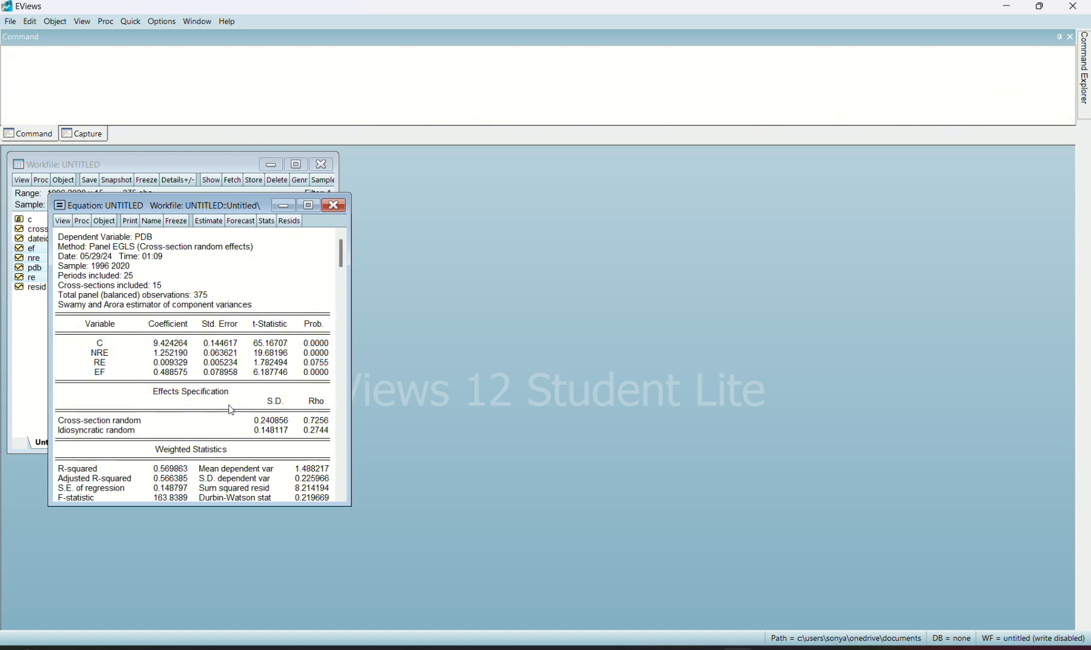
{"action": "left_click", "coordinate": [341, 498]}
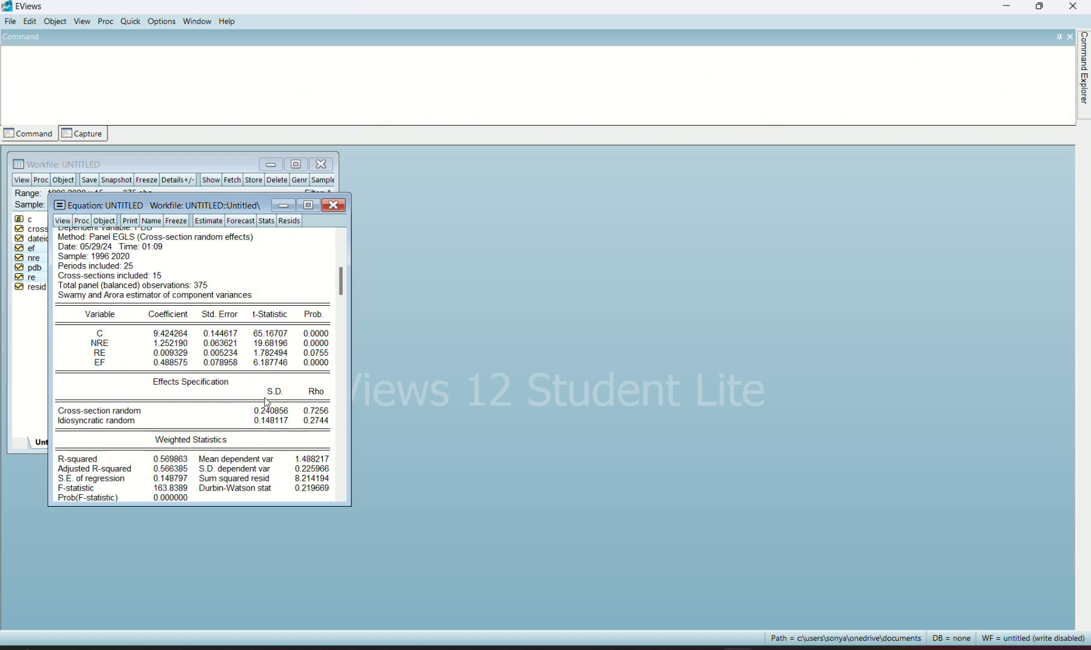
{"action": "left_click", "coordinate": [342, 498]}
{"action": "left_click", "coordinate": [342, 498]}
{"action": "left_click", "coordinate": [342, 497]}
{"action": "left_click", "coordinate": [342, 498]}
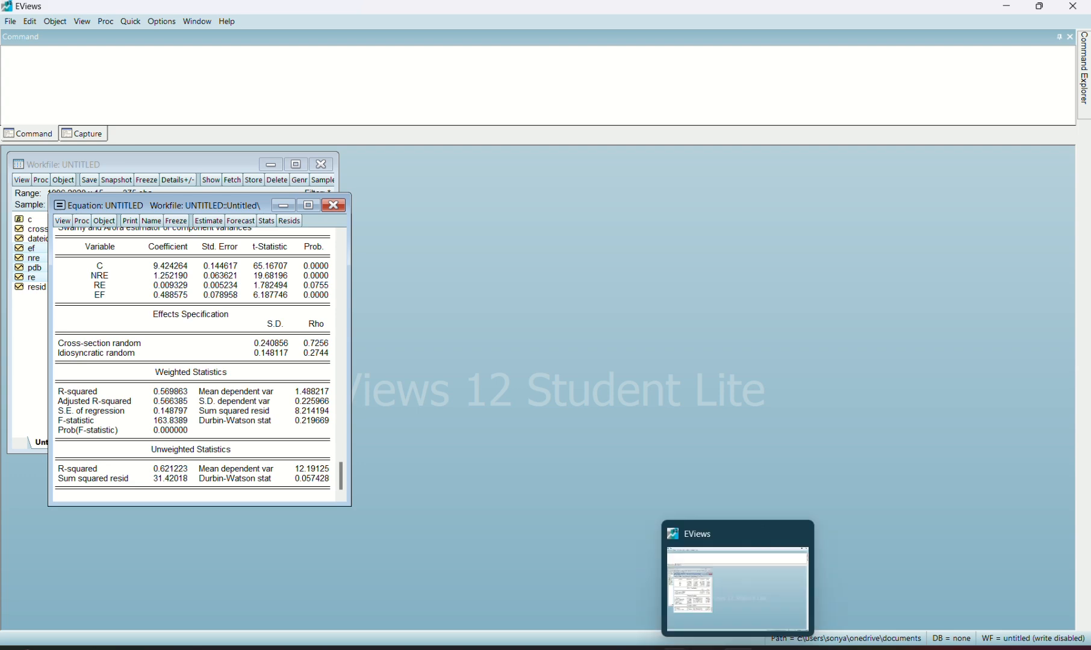
- Return to the Word document TUGAS EKONOMETRIKA 1 and read the F-test results and interpretation at Tabel 4.5
{"action": "left_click", "coordinate": [675, 649]}
{"action": "mouse_move", "coordinate": [703, 598]}
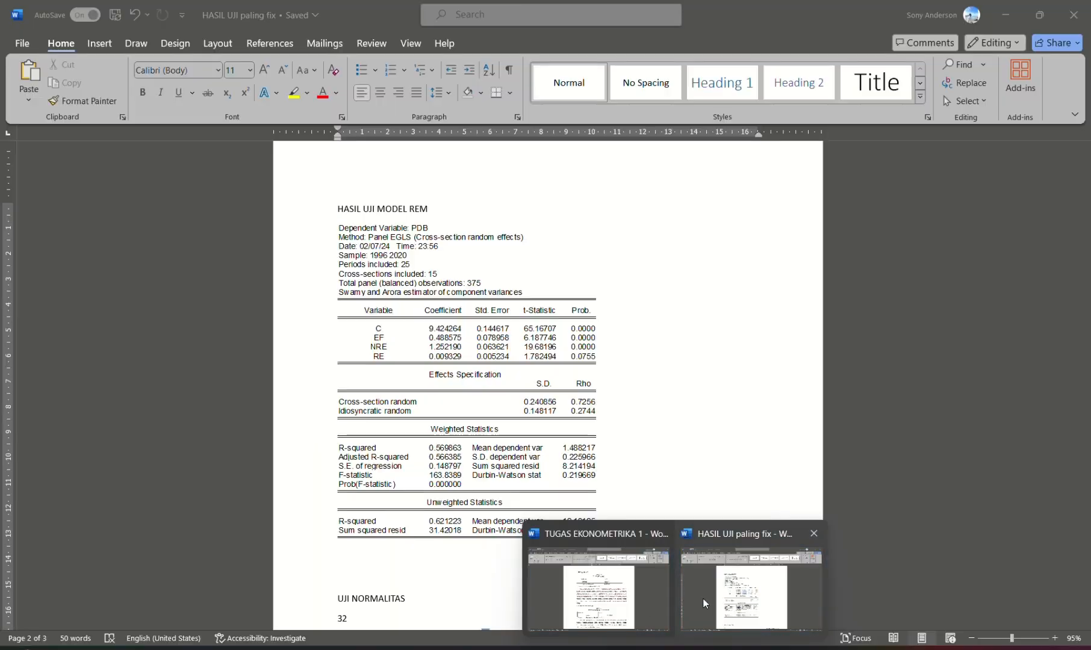
{"action": "left_click", "coordinate": [645, 591]}
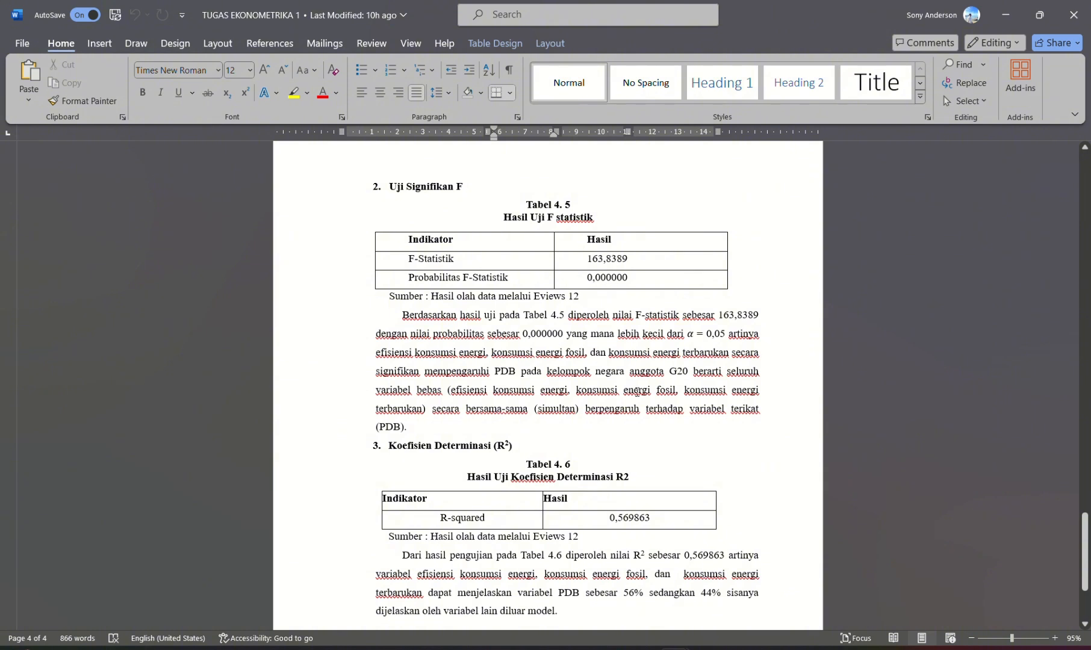
- Go on to Tabel 4.6 under Koefisien Determinasi, and switch to EViews to check the R-squared in the weighted statistics
{"action": "scroll", "coordinate": [636, 392], "scroll_direction": "down", "scroll_amount": 1}
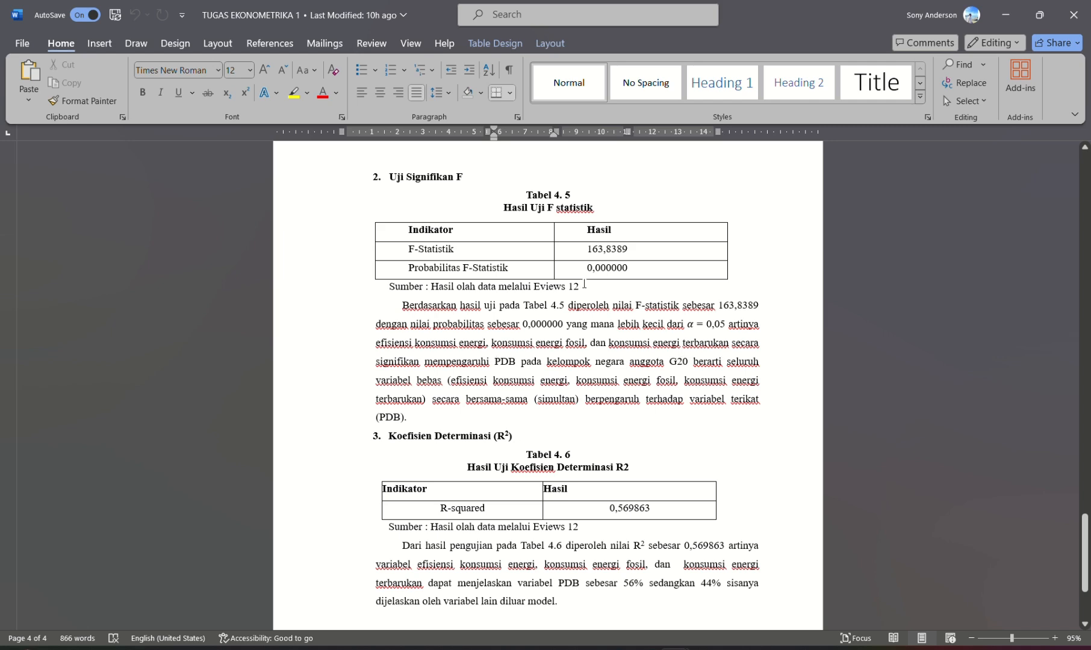
{"action": "scroll", "coordinate": [632, 370], "scroll_direction": "down", "scroll_amount": 5}
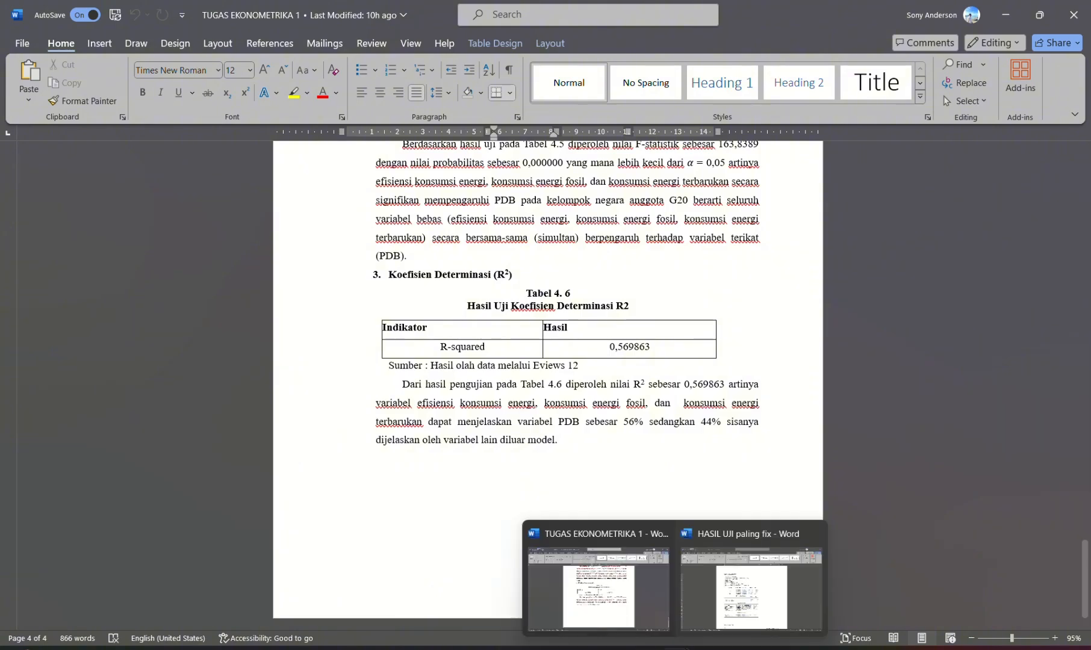
{"action": "left_click", "coordinate": [738, 648]}
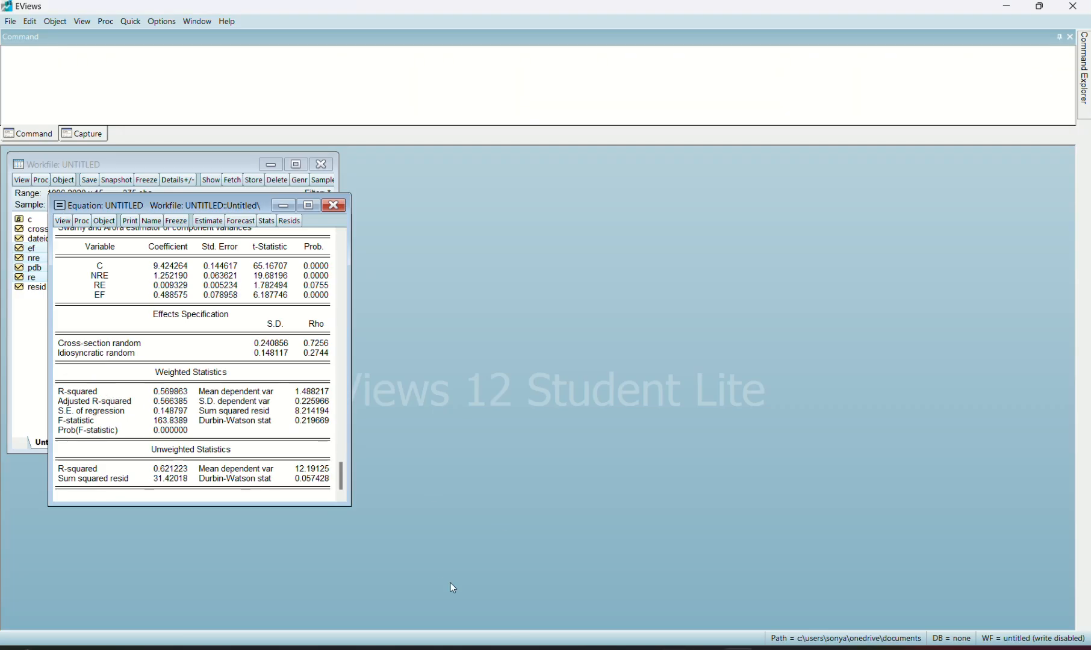
- Return to the Word document TUGAS EKONOMETRIKA 1 and read the R-squared interpretation below Tabel 4.6
{"action": "mouse_move", "coordinate": [673, 648]}
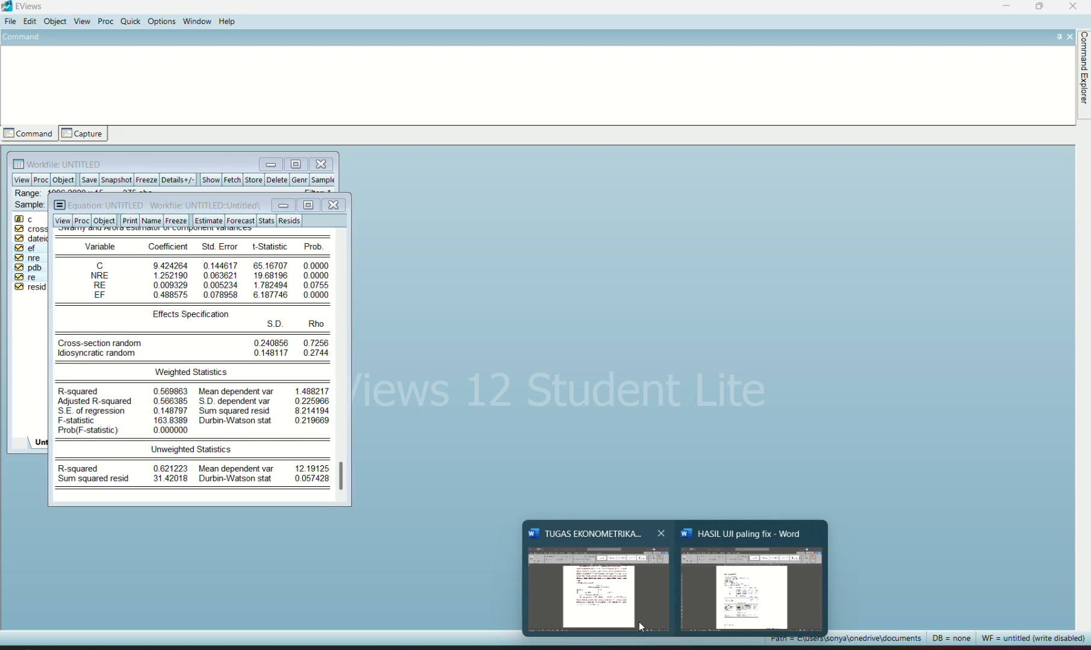
{"action": "mouse_move", "coordinate": [639, 622]}
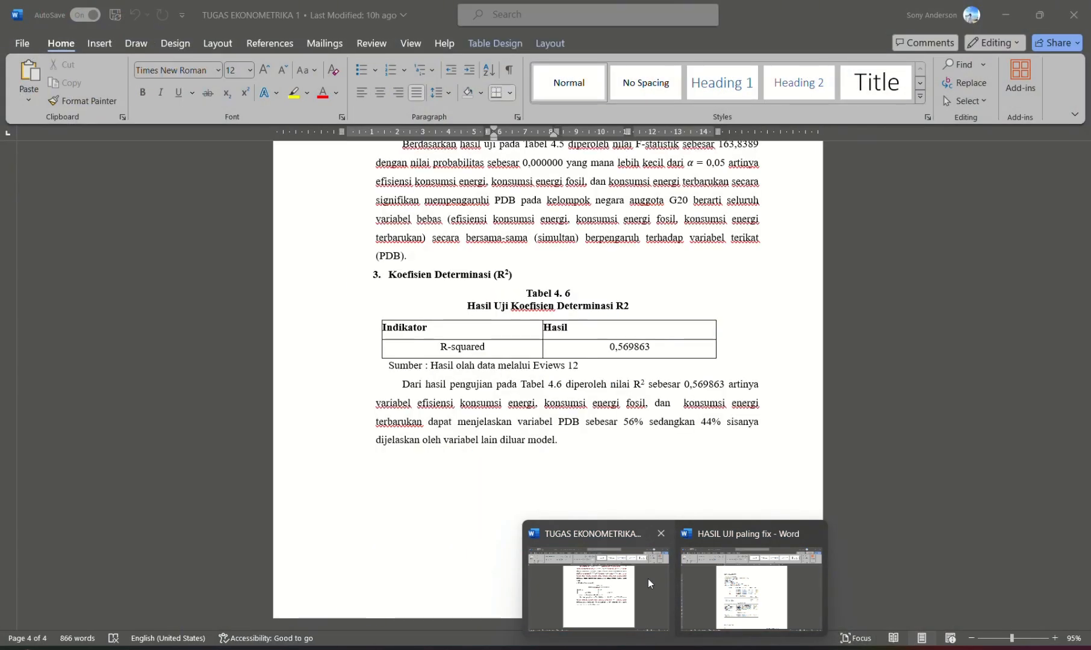
{"action": "left_click", "coordinate": [648, 579]}
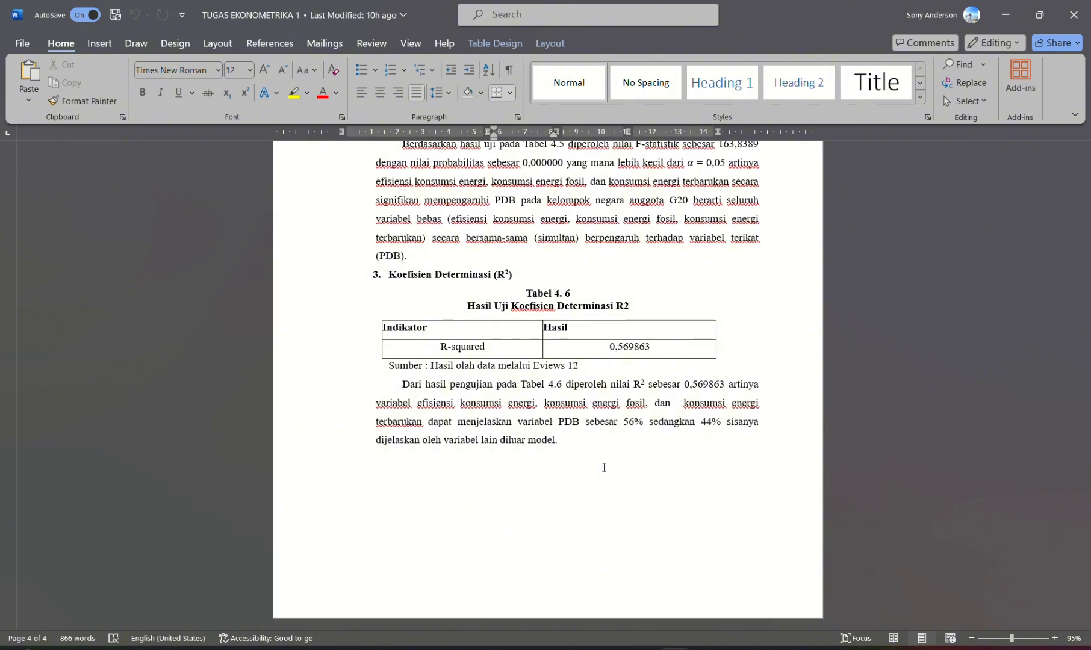
- Look back through the F-test and t-test sections to Tabel 4.4, and switch to the equation output in EViews
{"action": "scroll", "coordinate": [619, 490], "scroll_direction": "up", "scroll_amount": 10}
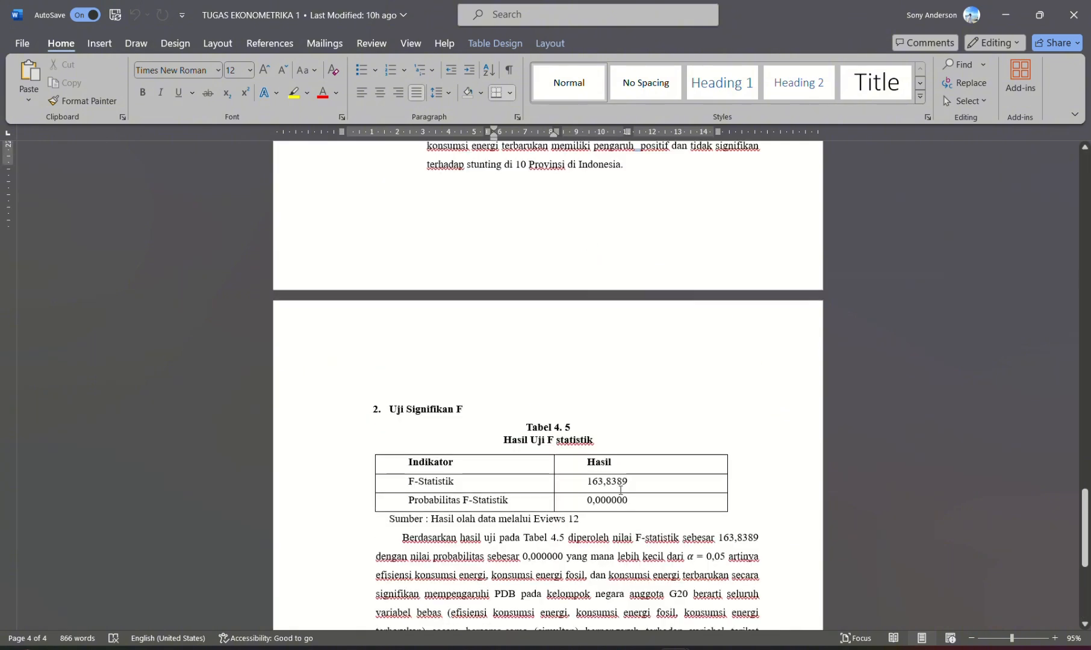
{"action": "scroll", "coordinate": [620, 490], "scroll_direction": "up", "scroll_amount": 10}
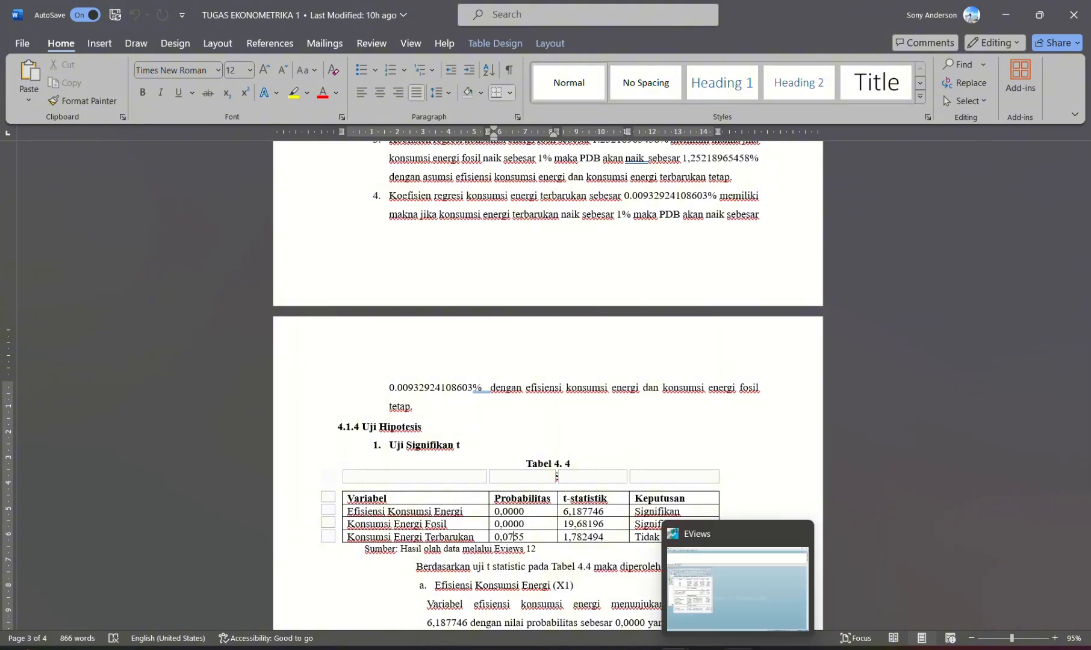
{"action": "left_click", "coordinate": [737, 648]}
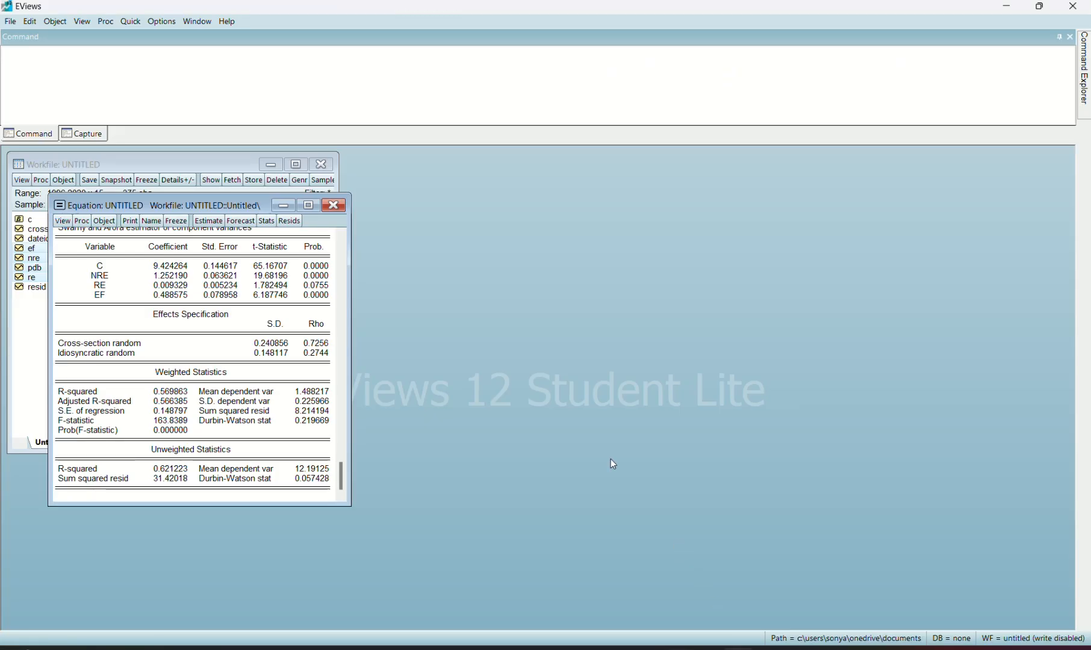